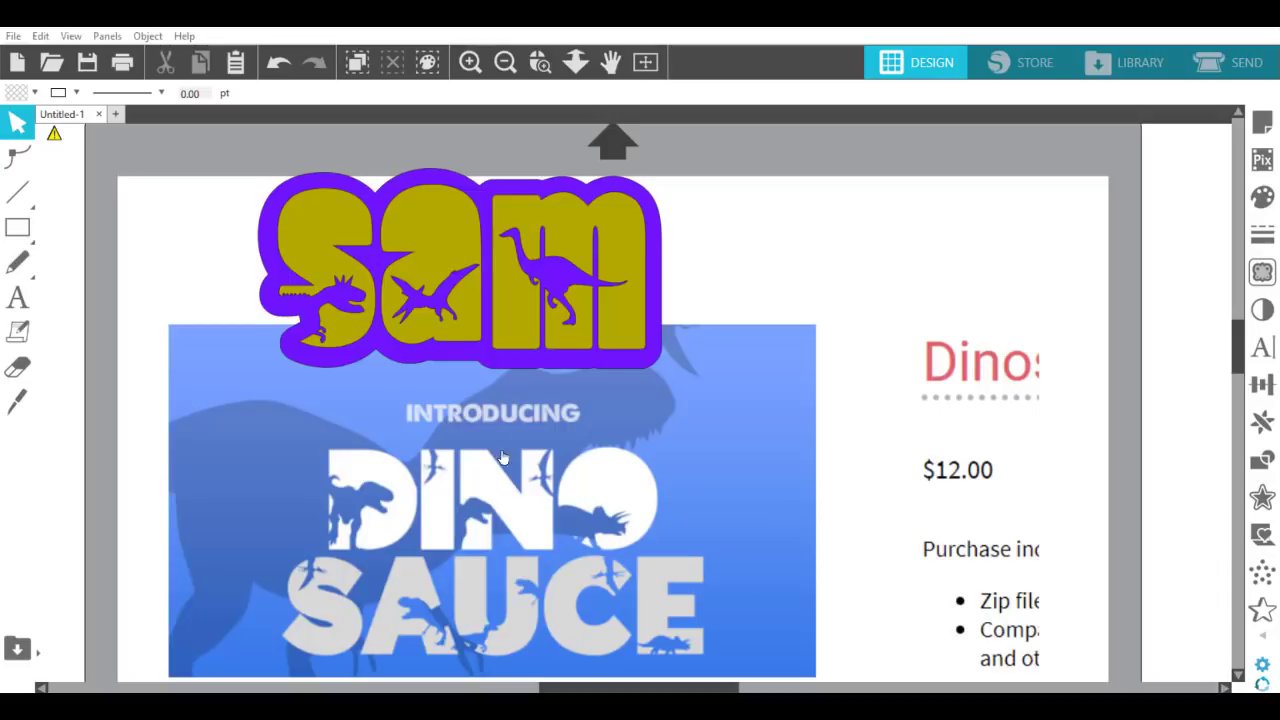
Move the dinosaur name design up above the page and reposition the Dino Sauce reference image on the page.
{"action": "left_click_drag", "start_coordinate": [673, 373], "coordinate": [637, 449]}
{"action": "left_click", "coordinate": [482, 302]}
{"action": "left_click_drag", "start_coordinate": [330, 275], "coordinate": [265, 128]}
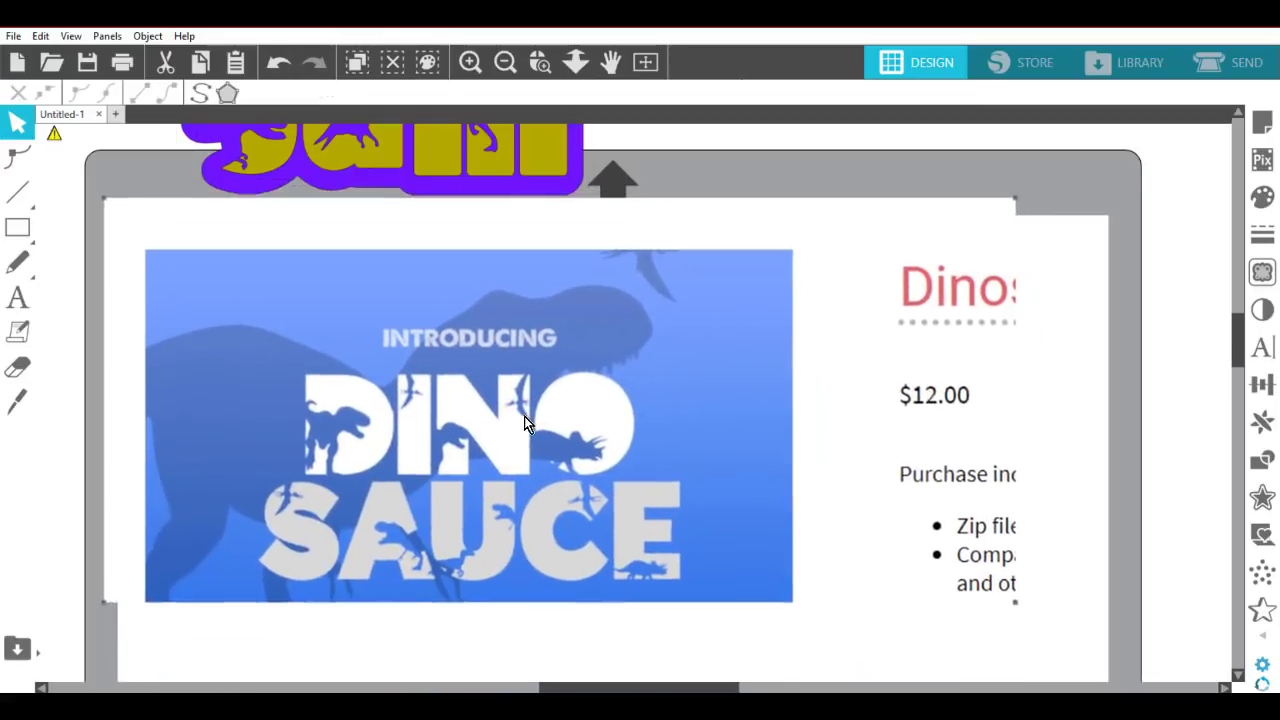
{"action": "left_click_drag", "start_coordinate": [524, 416], "coordinate": [514, 424]}
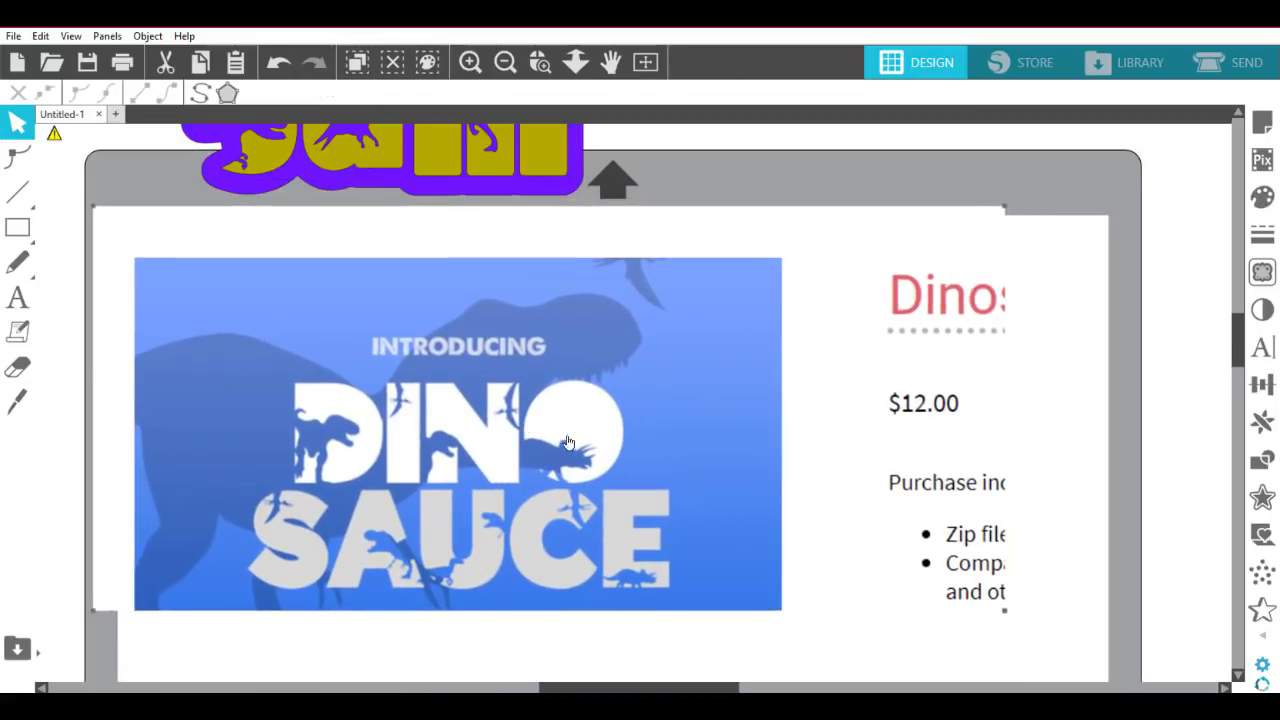
{"action": "key", "text": "a"}
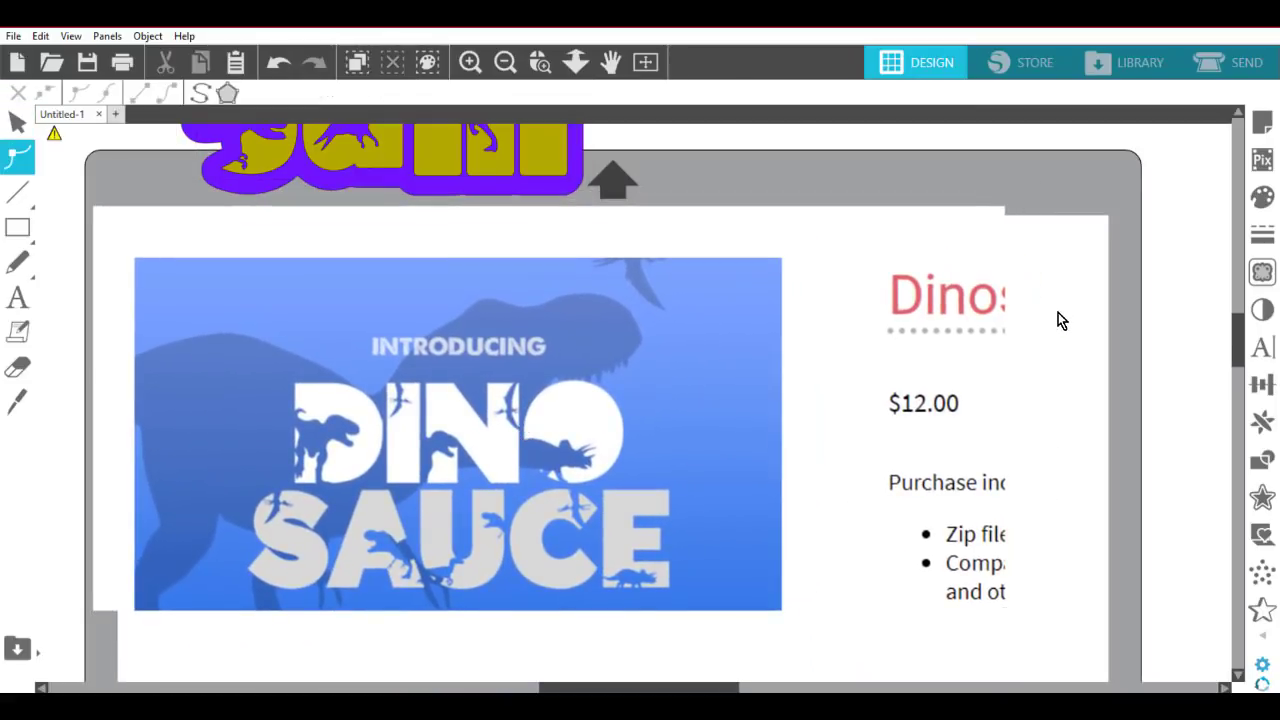
{"action": "mouse_move", "coordinate": [468, 516]}
{"action": "left_mouse_down"}
{"action": "mouse_move", "coordinate": [491, 506]}
{"action": "mouse_move", "coordinate": [478, 512]}
{"action": "left_mouse_up"}
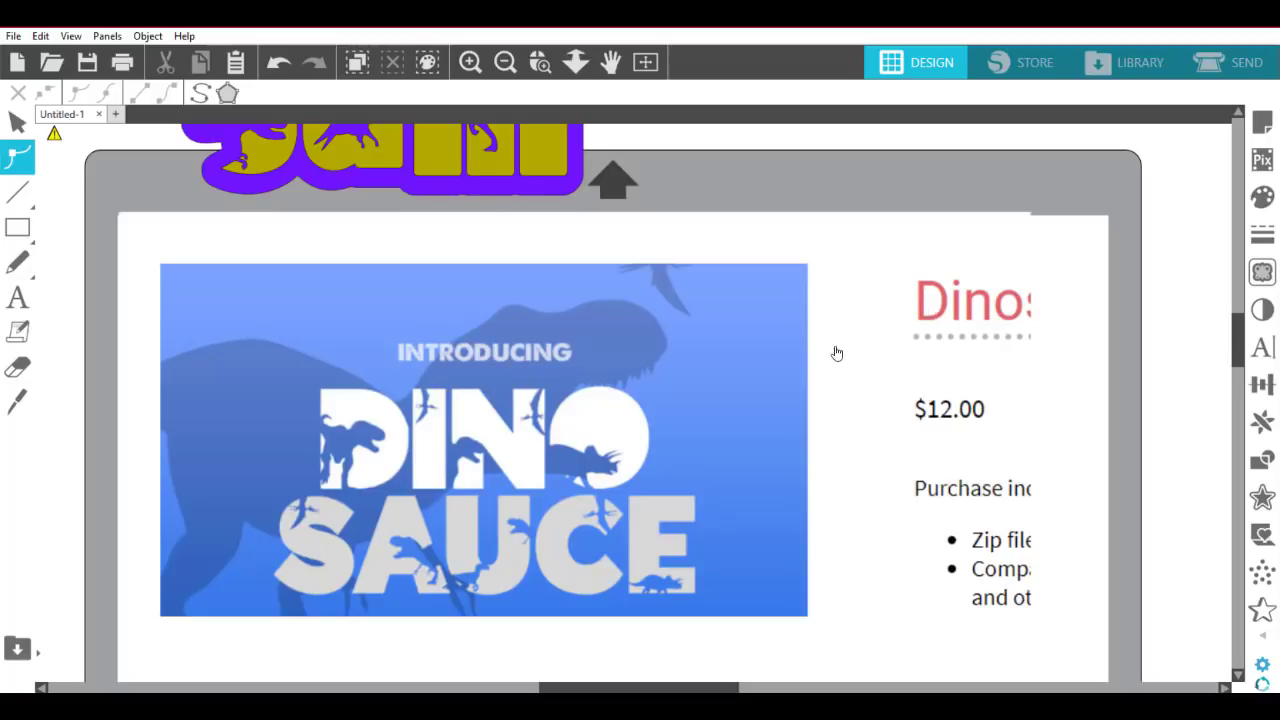
Move the Dino Sauce image off the page, and bring the gold dinosaur lettering and its purple backing onto the page.
{"action": "scroll", "coordinate": [834, 354], "scroll_direction": "up", "scroll_amount": 1}
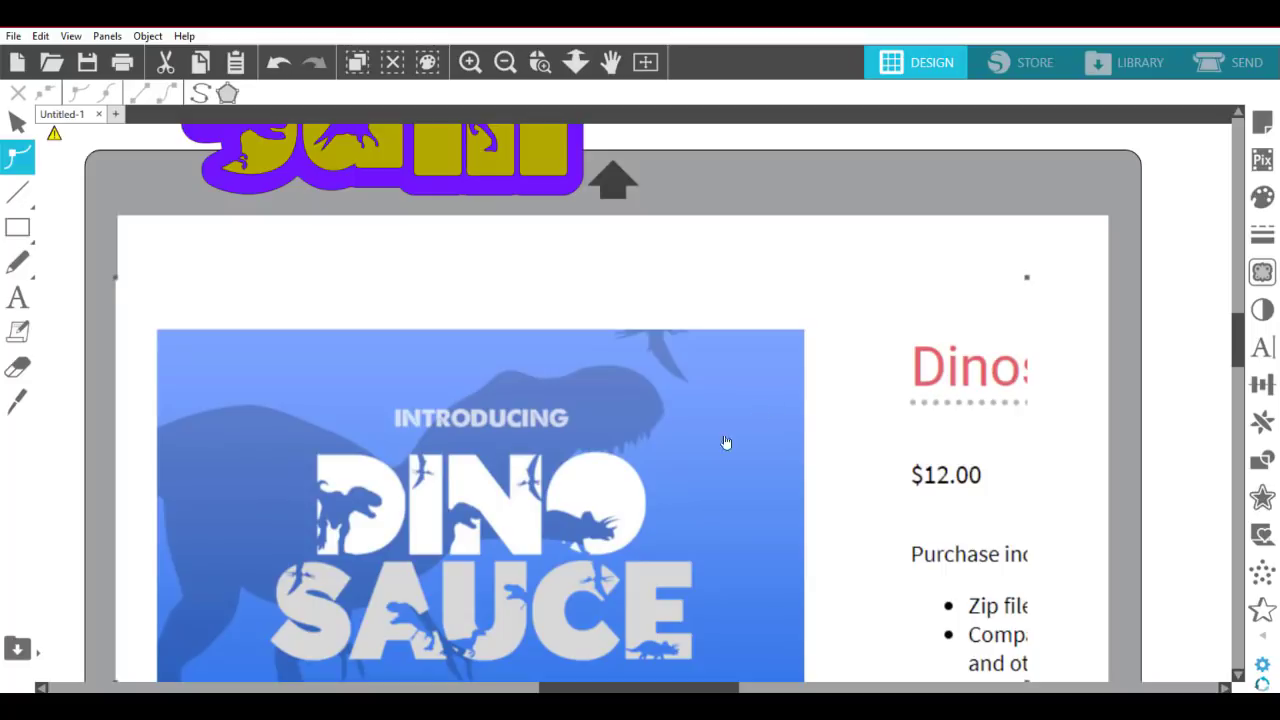
{"action": "left_click_drag", "start_coordinate": [726, 443], "coordinate": [36, 540]}
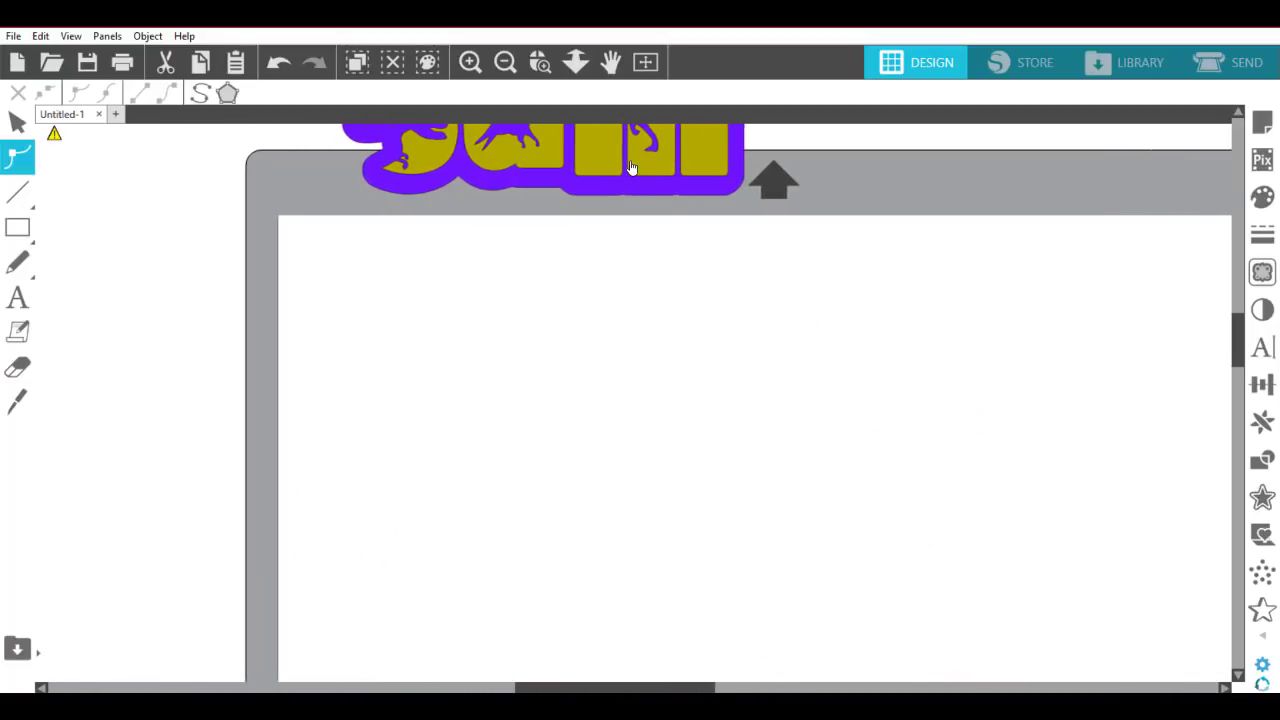
{"action": "left_click_drag", "start_coordinate": [631, 167], "coordinate": [717, 476]}
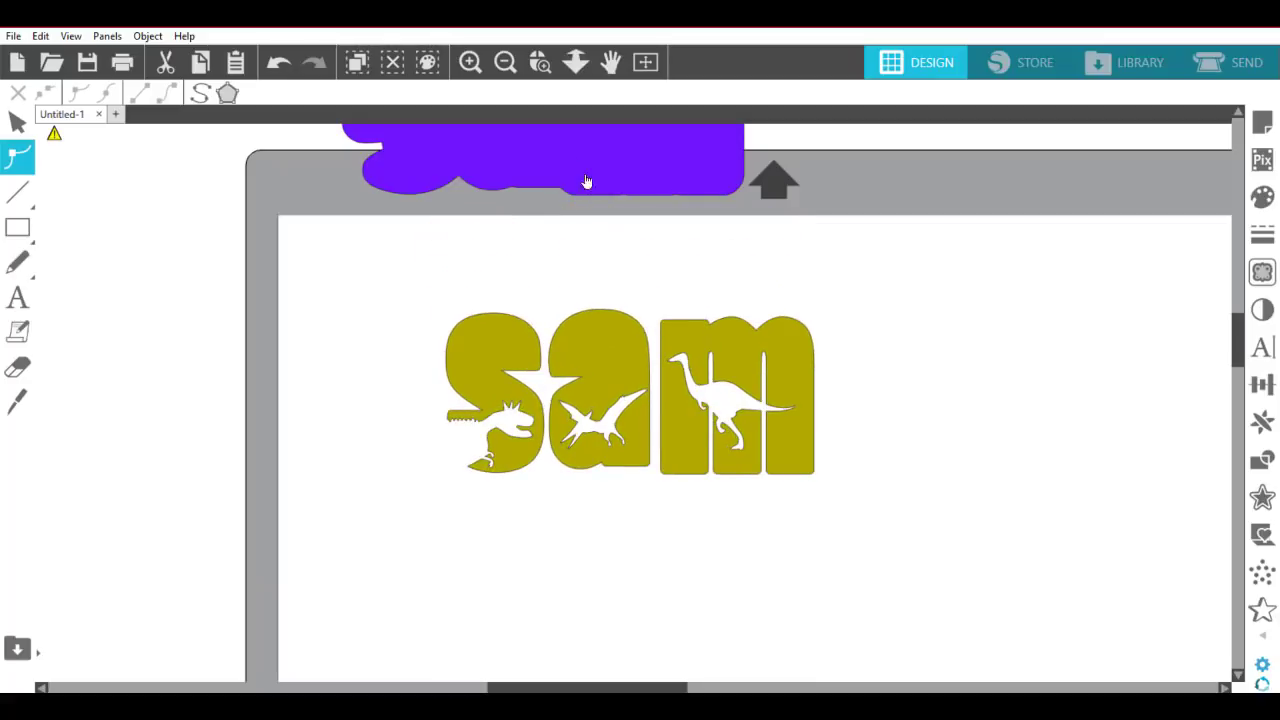
{"action": "left_click_drag", "start_coordinate": [587, 181], "coordinate": [684, 474]}
{"action": "left_click", "coordinate": [976, 451]}
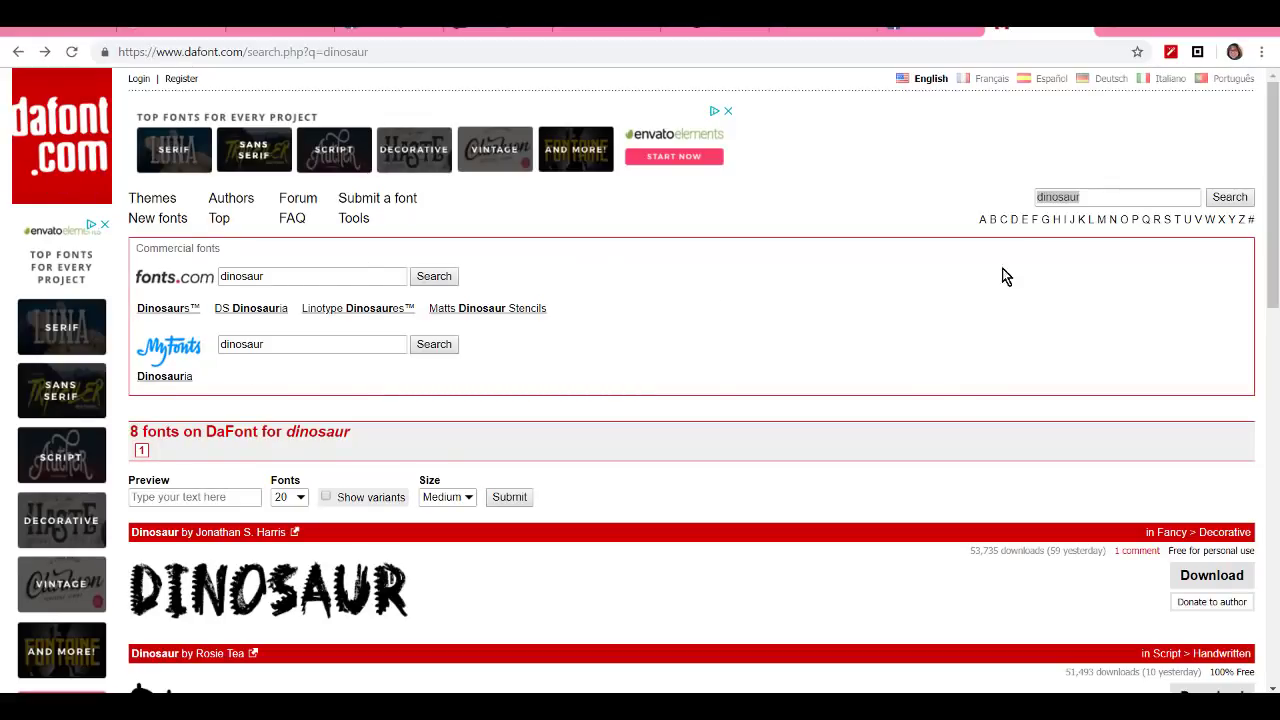
Switch to the browser and search dafont.com for "dinosaur".
{"action": "left_click", "coordinate": [1097, 197]}
{"action": "left_click_drag", "start_coordinate": [1097, 197], "coordinate": [994, 197]}
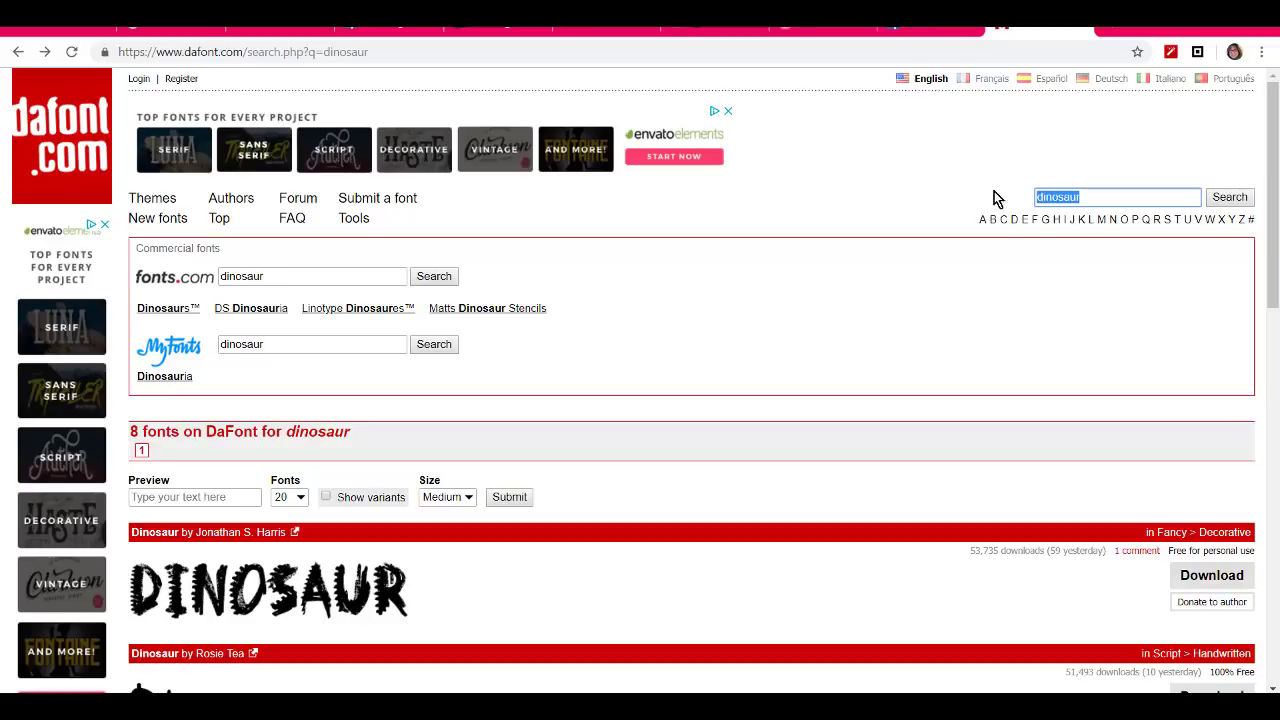
{"action": "left_click", "coordinate": [1222, 199]}
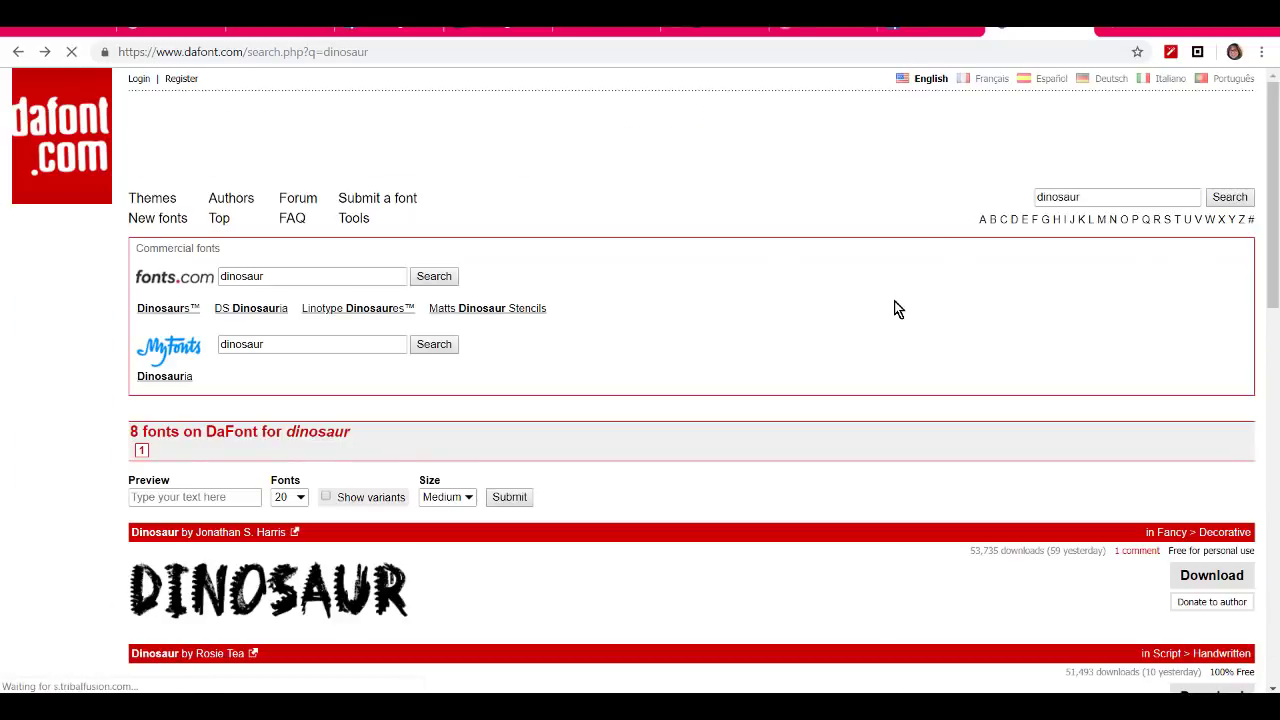
Look through the dinosaur font results and open the page of the Dinosaur Icons dingbat font by Woodcutter.
{"action": "scroll", "coordinate": [926, 318], "scroll_direction": "down", "scroll_amount": 3}
{"action": "scroll", "coordinate": [926, 316], "scroll_direction": "down", "scroll_amount": 6}
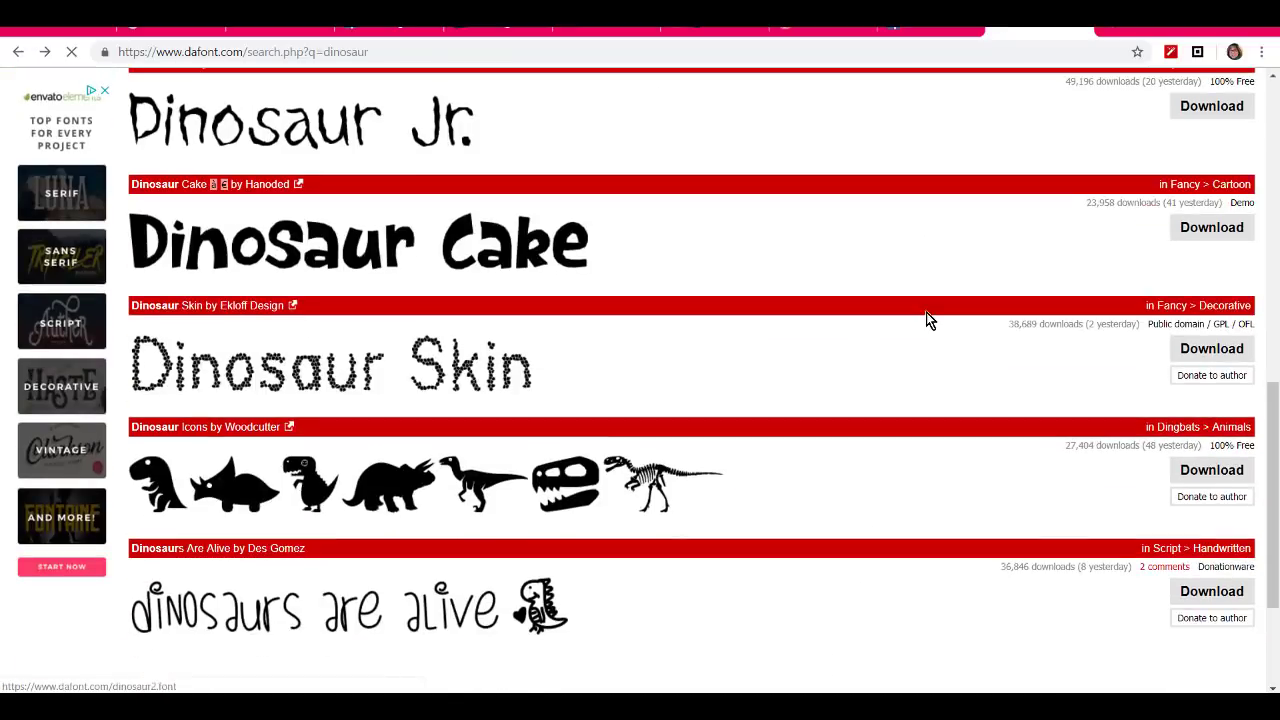
{"action": "scroll", "coordinate": [926, 316], "scroll_direction": "down", "scroll_amount": 2}
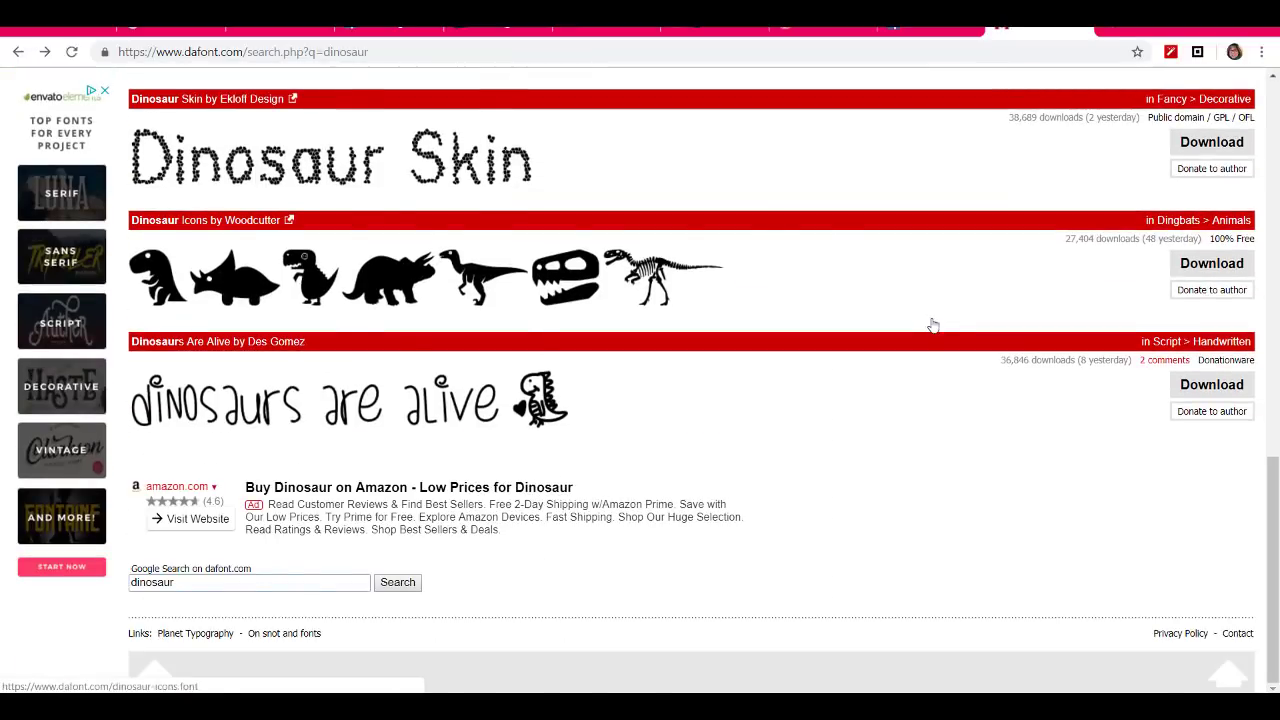
{"action": "scroll", "coordinate": [929, 323], "scroll_direction": "up", "scroll_amount": 4}
{"action": "scroll", "coordinate": [880, 346], "scroll_direction": "down", "scroll_amount": 4}
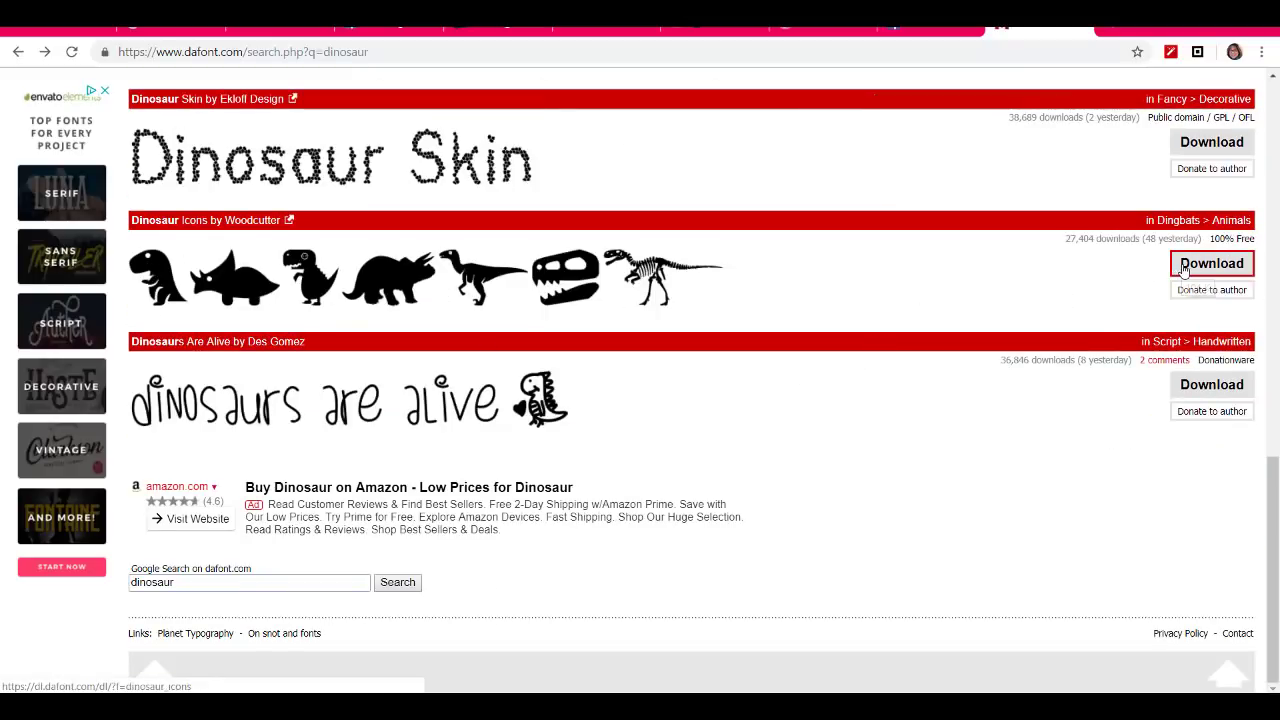
{"action": "left_click", "coordinate": [508, 274]}
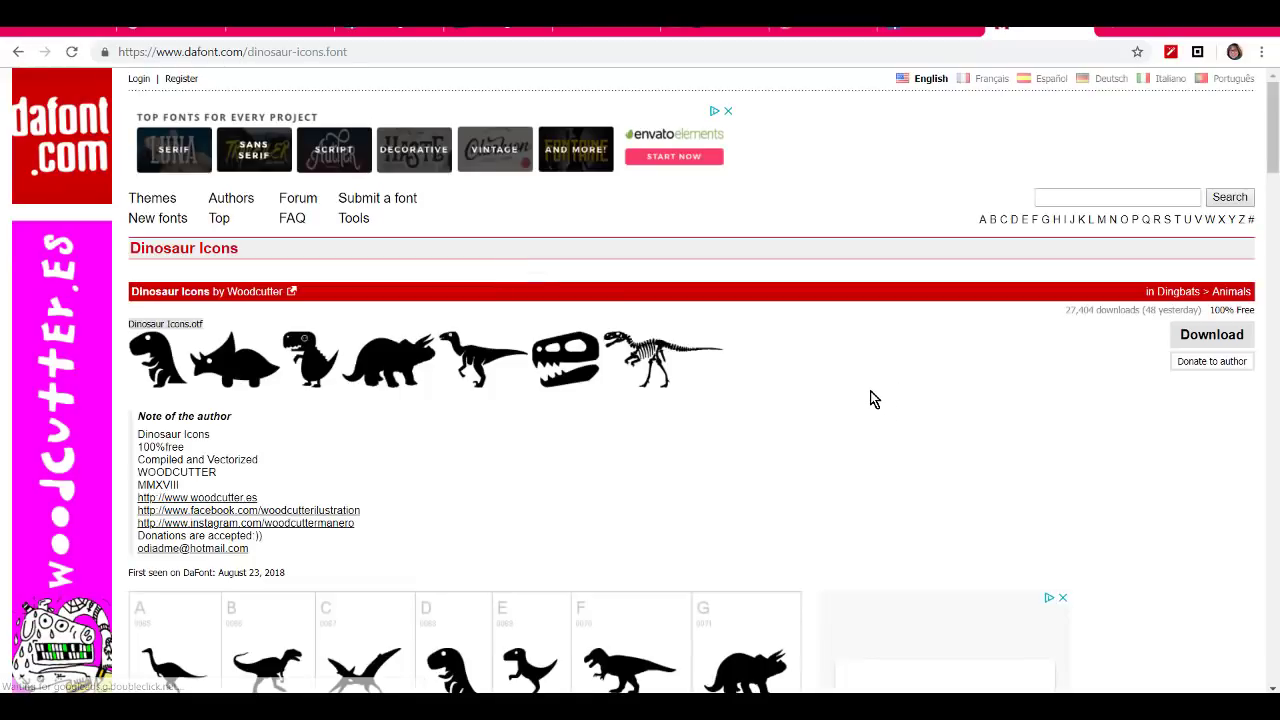
Examine the Dinosaur Icons character map to see which dinosaur silhouette belongs to each letter, number and symbol.
{"action": "scroll", "coordinate": [866, 432], "scroll_direction": "down", "scroll_amount": 4}
{"action": "scroll", "coordinate": [562, 487], "scroll_direction": "down", "scroll_amount": 4}
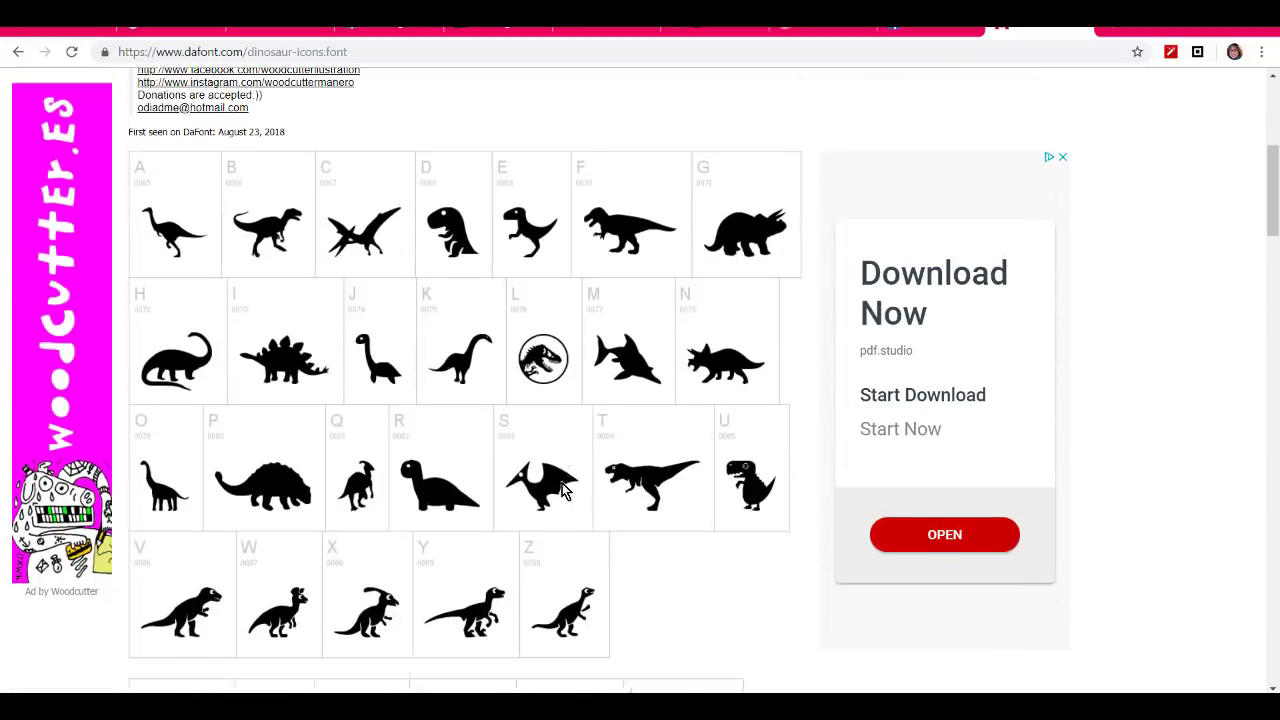
{"action": "scroll", "coordinate": [562, 483], "scroll_direction": "down", "scroll_amount": 5}
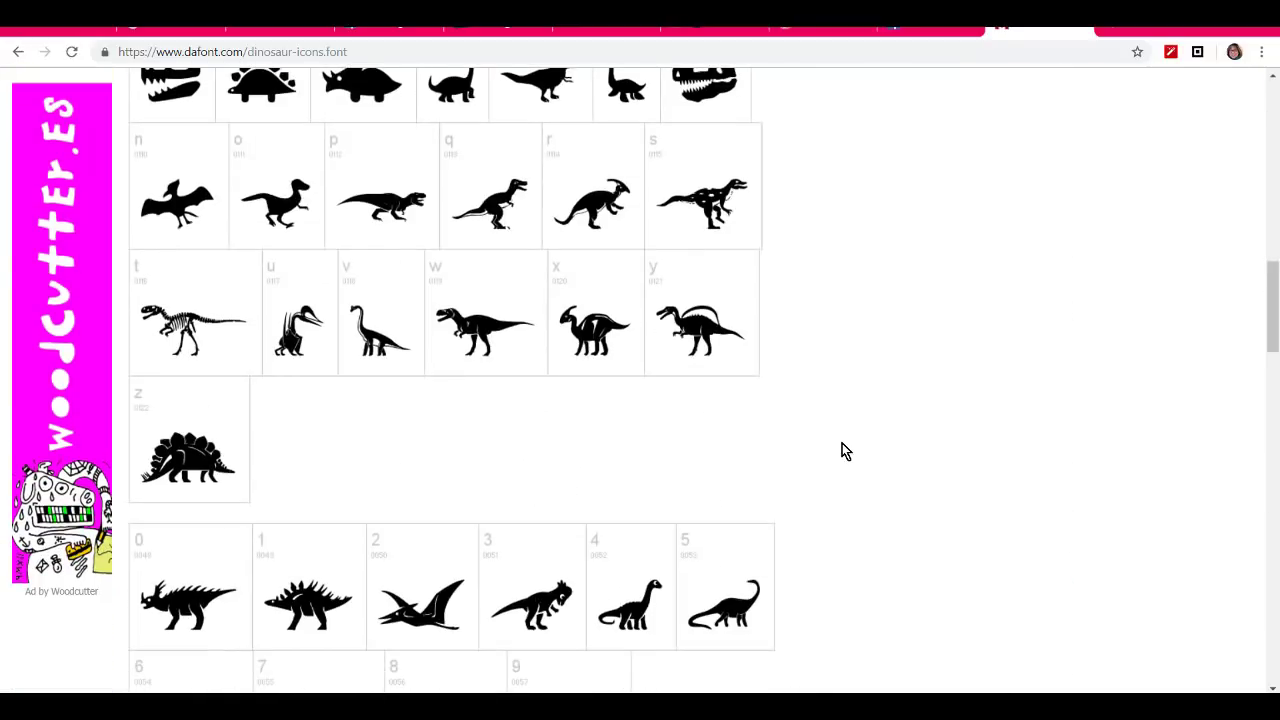
{"action": "scroll", "coordinate": [842, 443], "scroll_direction": "down", "scroll_amount": 4}
{"action": "scroll", "coordinate": [842, 443], "scroll_direction": "down", "scroll_amount": 4}
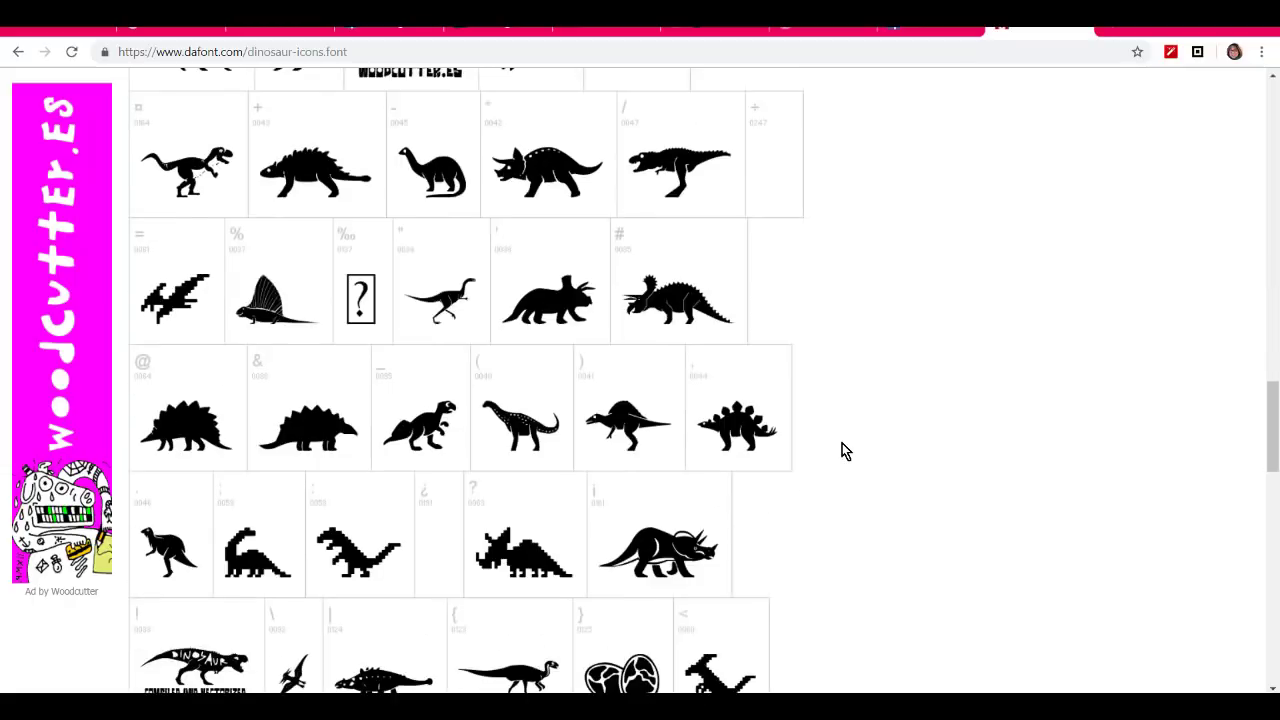
{"action": "scroll", "coordinate": [842, 443], "scroll_direction": "down", "scroll_amount": 4}
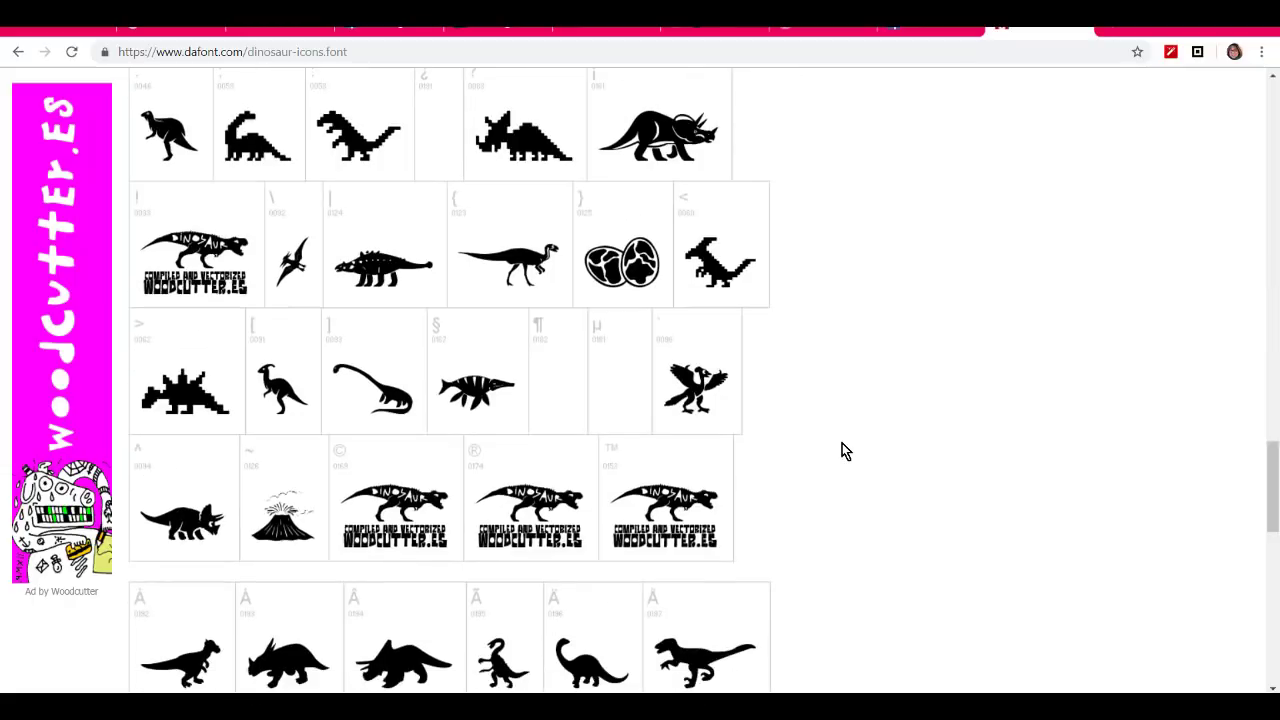
{"action": "scroll", "coordinate": [842, 451], "scroll_direction": "down", "scroll_amount": 4}
{"action": "scroll", "coordinate": [842, 451], "scroll_direction": "down", "scroll_amount": 4}
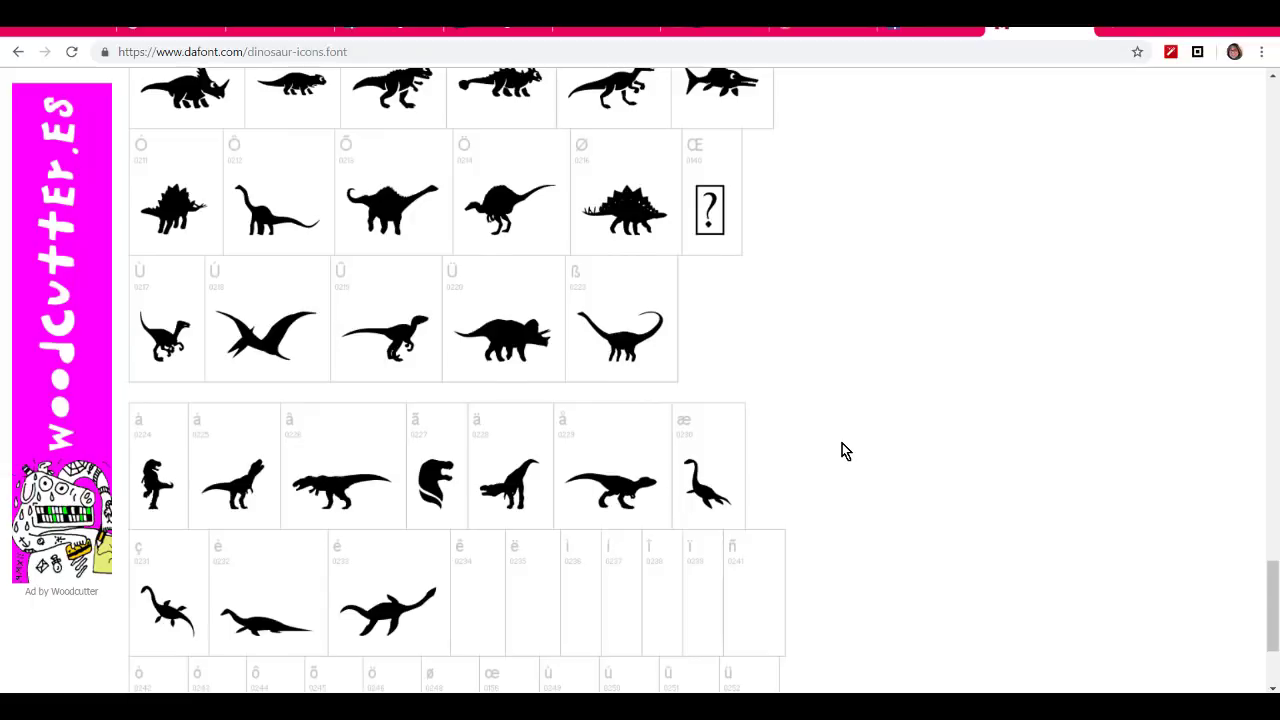
{"action": "scroll", "coordinate": [842, 444], "scroll_direction": "down", "scroll_amount": 3}
{"action": "scroll", "coordinate": [842, 444], "scroll_direction": "up", "scroll_amount": 20}
{"action": "scroll", "coordinate": [842, 451], "scroll_direction": "up", "scroll_amount": 5}
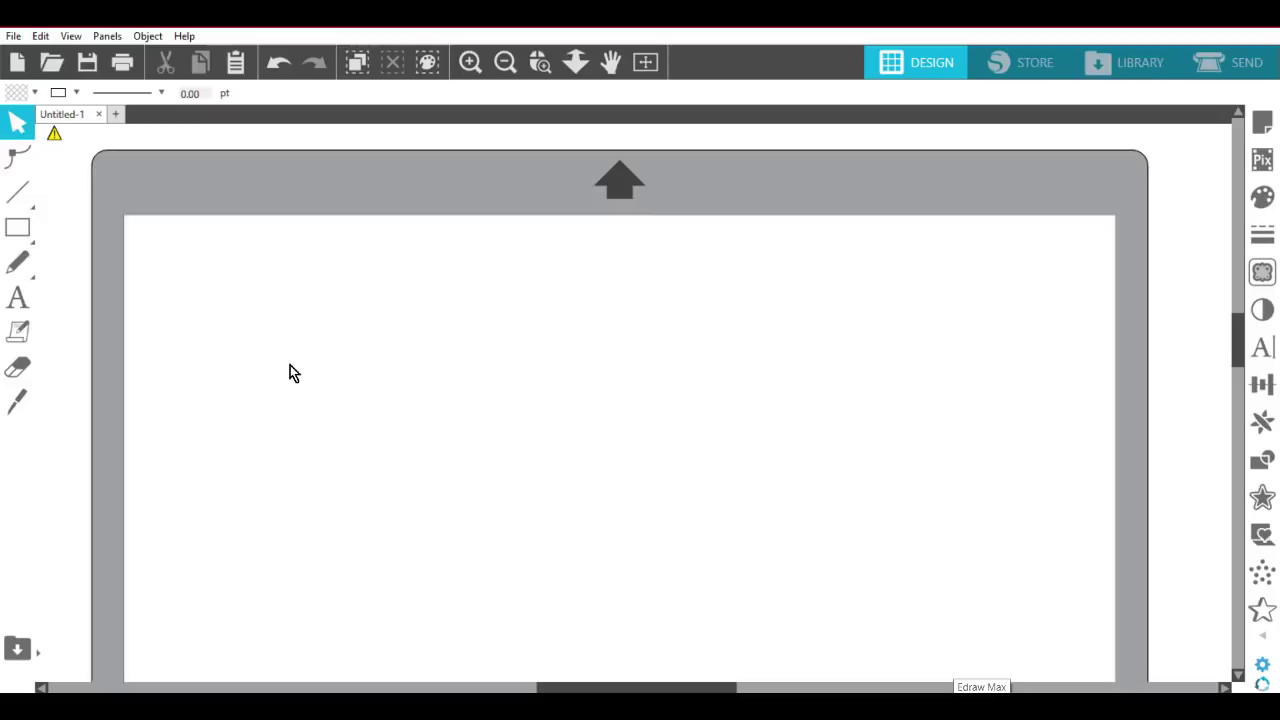
Switch back to Silhouette Studio, start a text object on the page and choose Impact as the text font.
{"action": "left_click", "coordinate": [23, 309]}
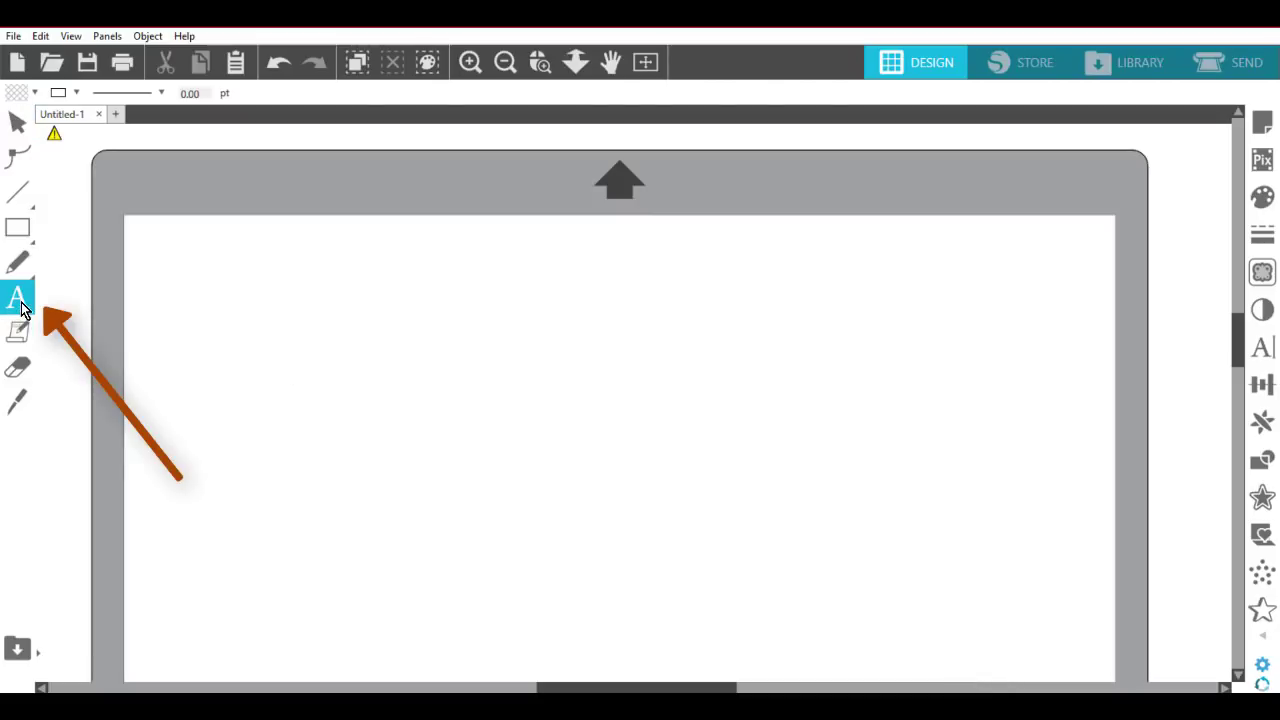
{"action": "left_click", "coordinate": [277, 339]}
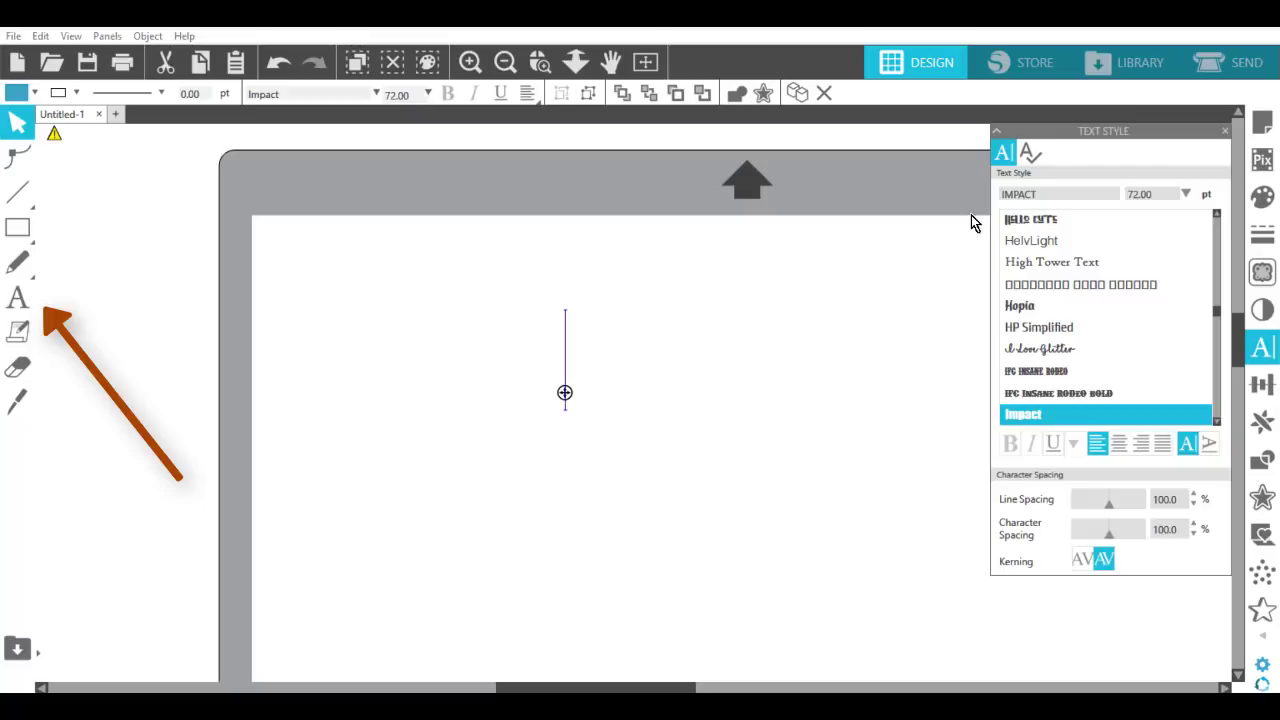
{"action": "left_click_drag", "start_coordinate": [1046, 192], "coordinate": [993, 193]}
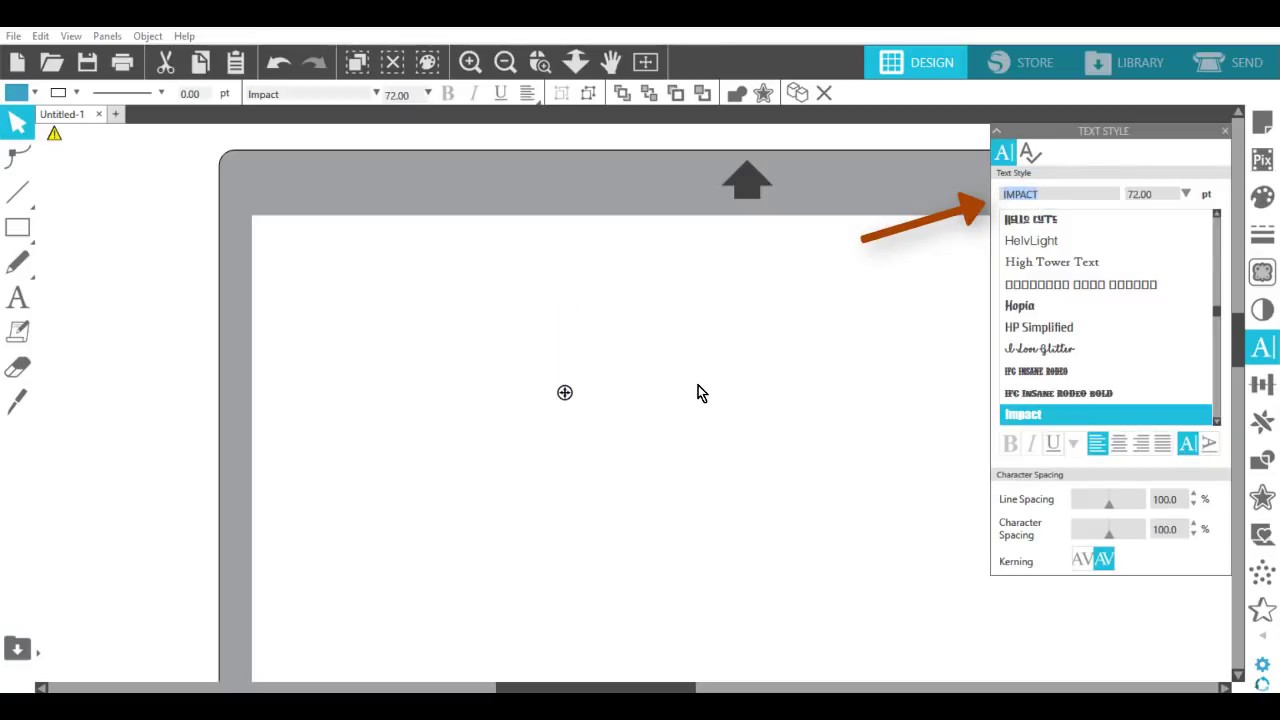
{"action": "type", "text": "Lato"}
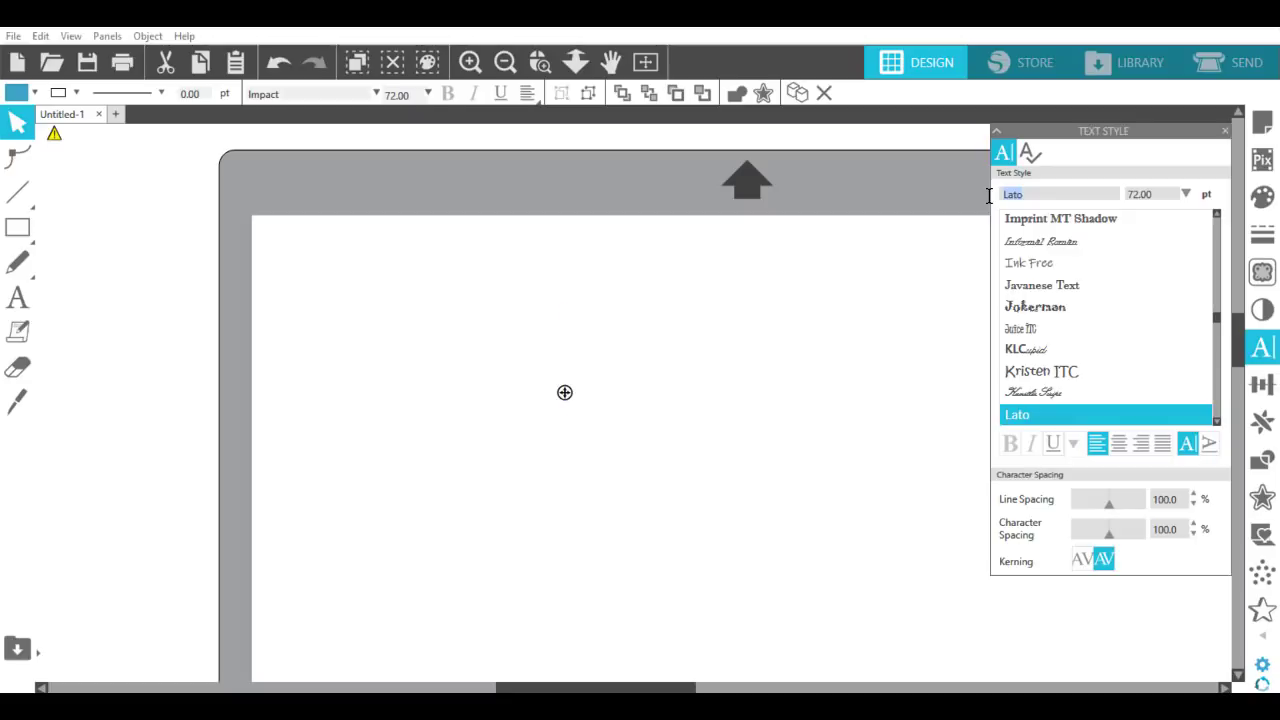
{"action": "type", "text": "L"}
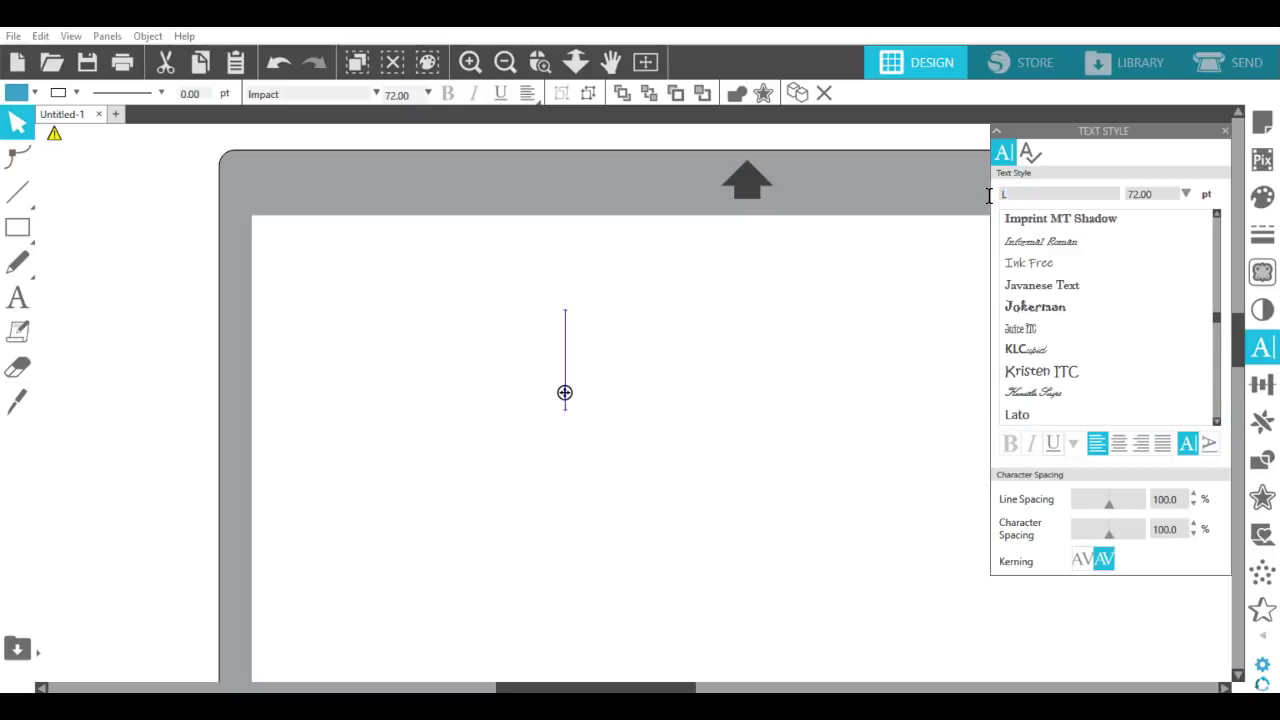
{"action": "type", "text": "Impact"}
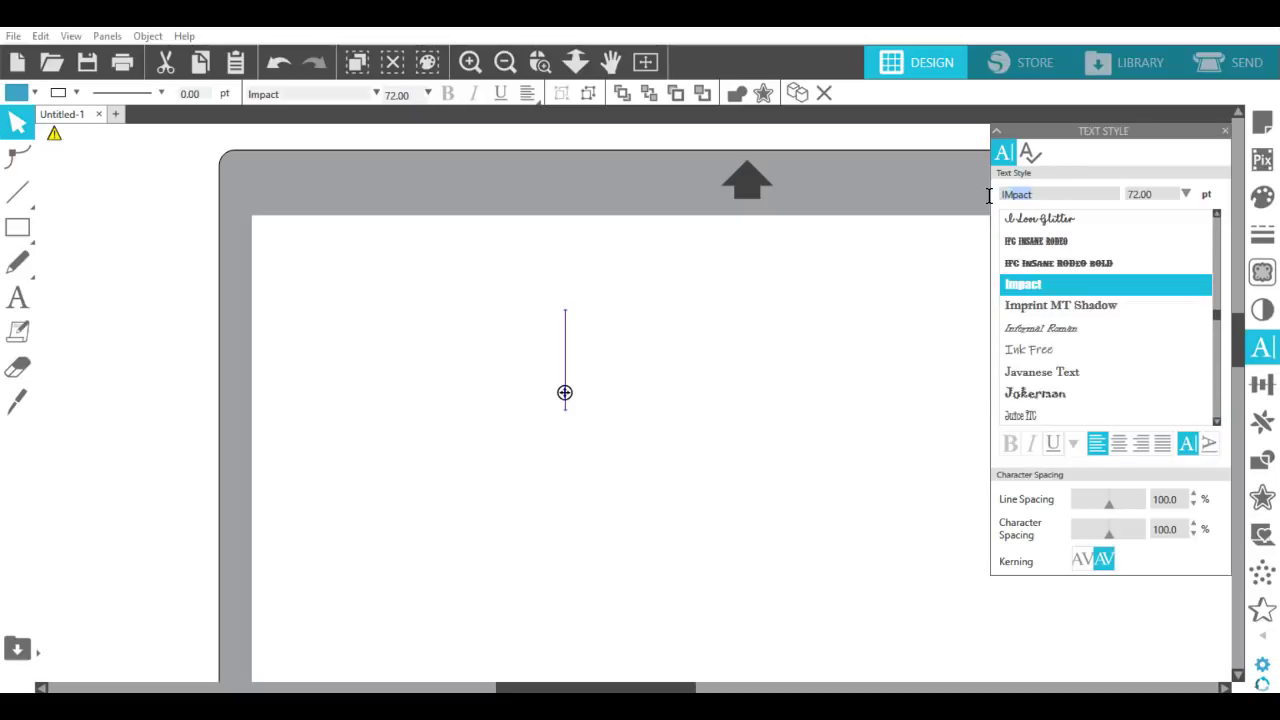
{"action": "left_click", "coordinate": [1046, 194]}
{"action": "left_click", "coordinate": [591, 355]}
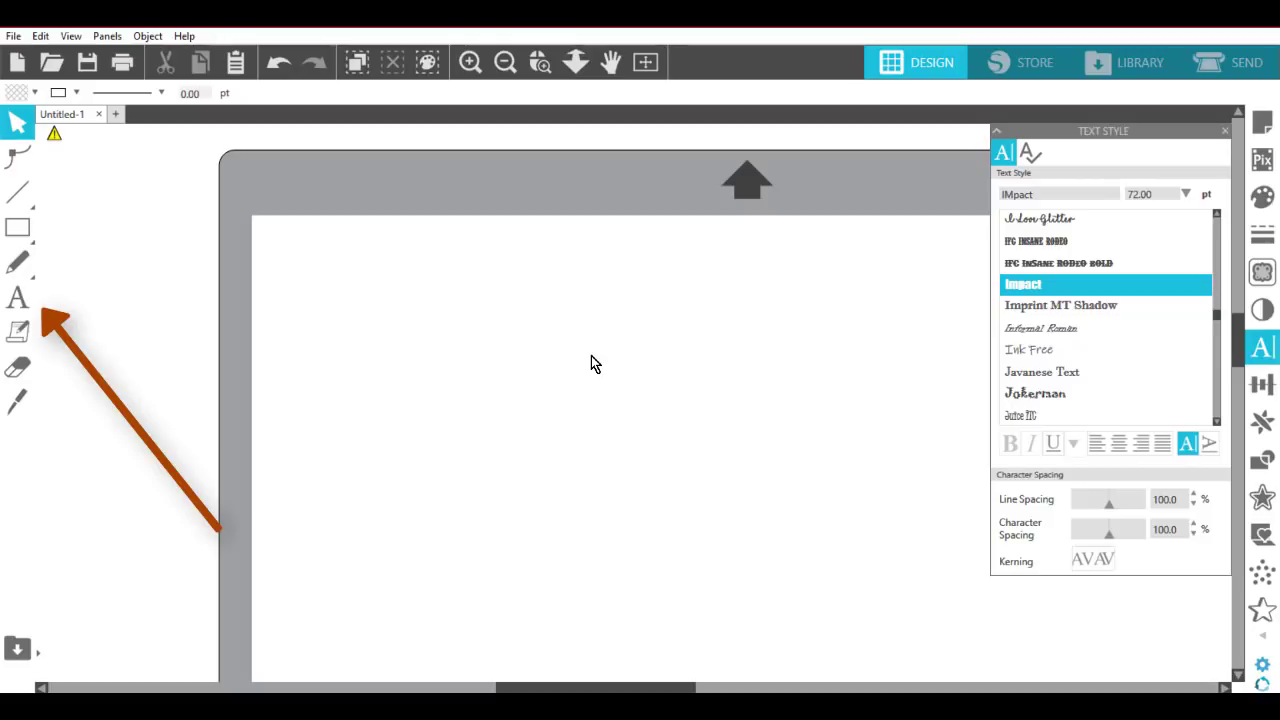
Add the four-letter first name in capitals as Impact text in the upper part of the page.
{"action": "left_click", "coordinate": [24, 298]}
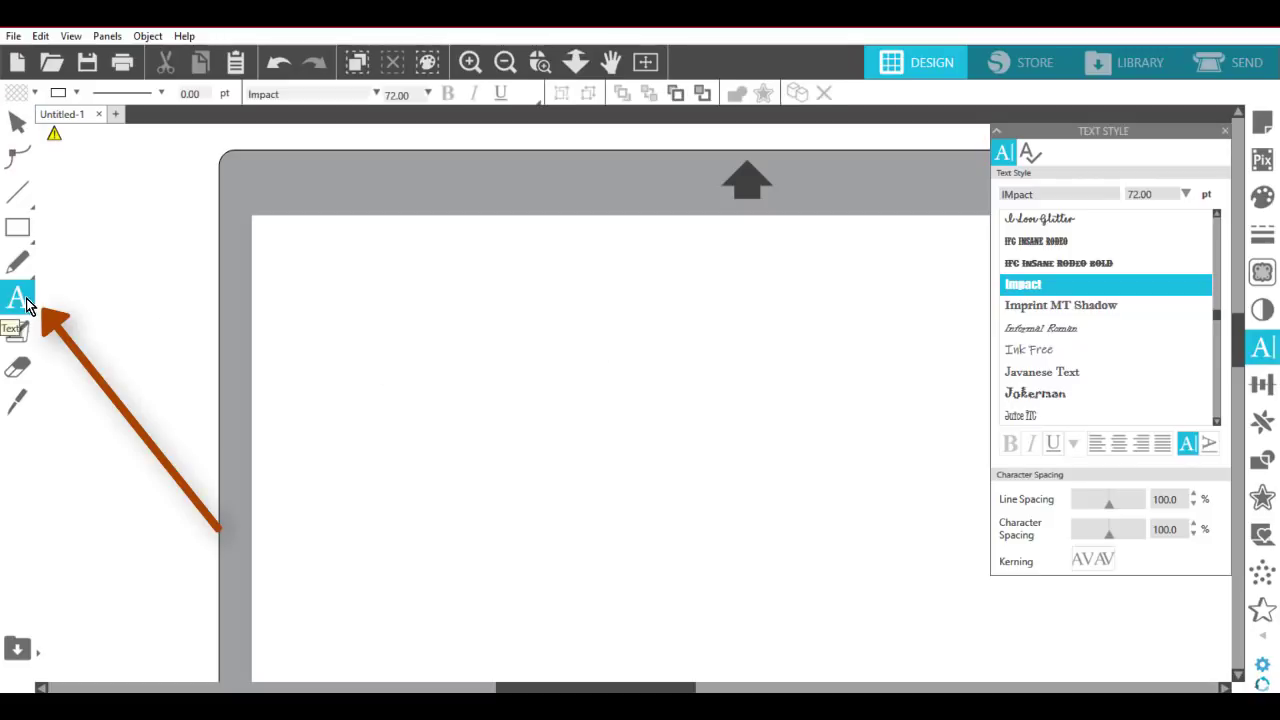
{"action": "left_click", "coordinate": [440, 412]}
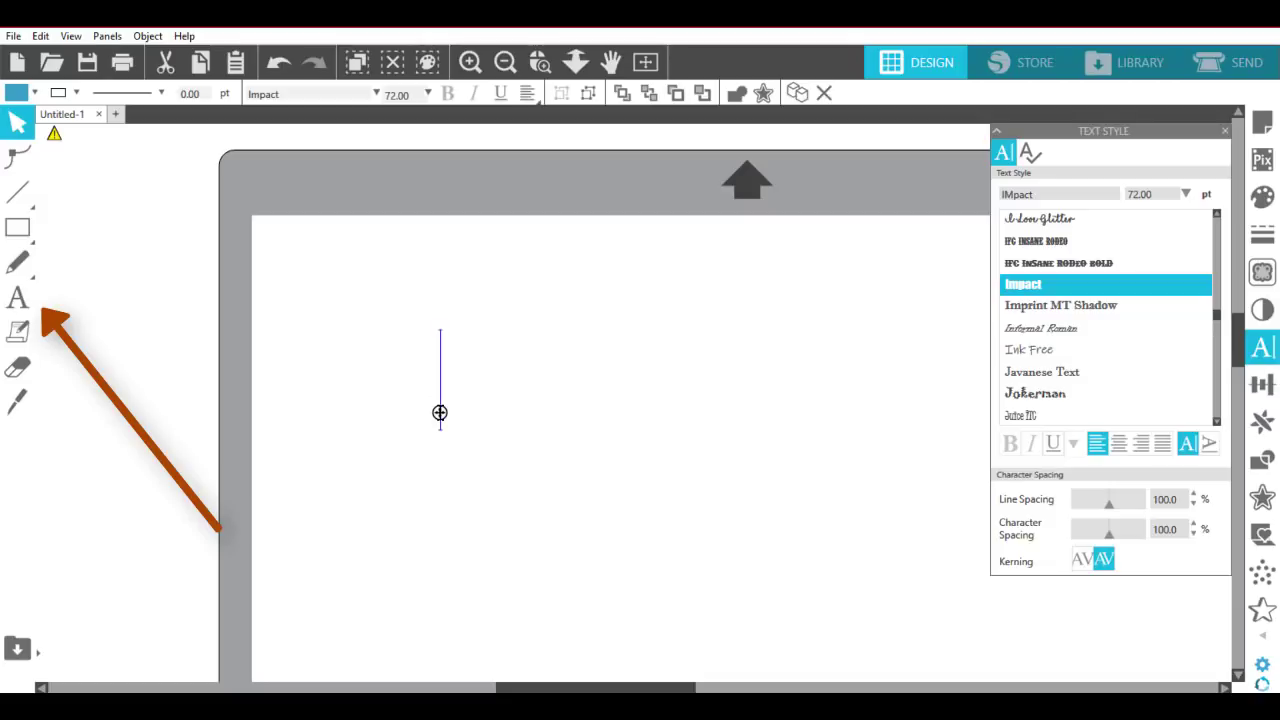
{"action": "type", "text": "LEVI"}
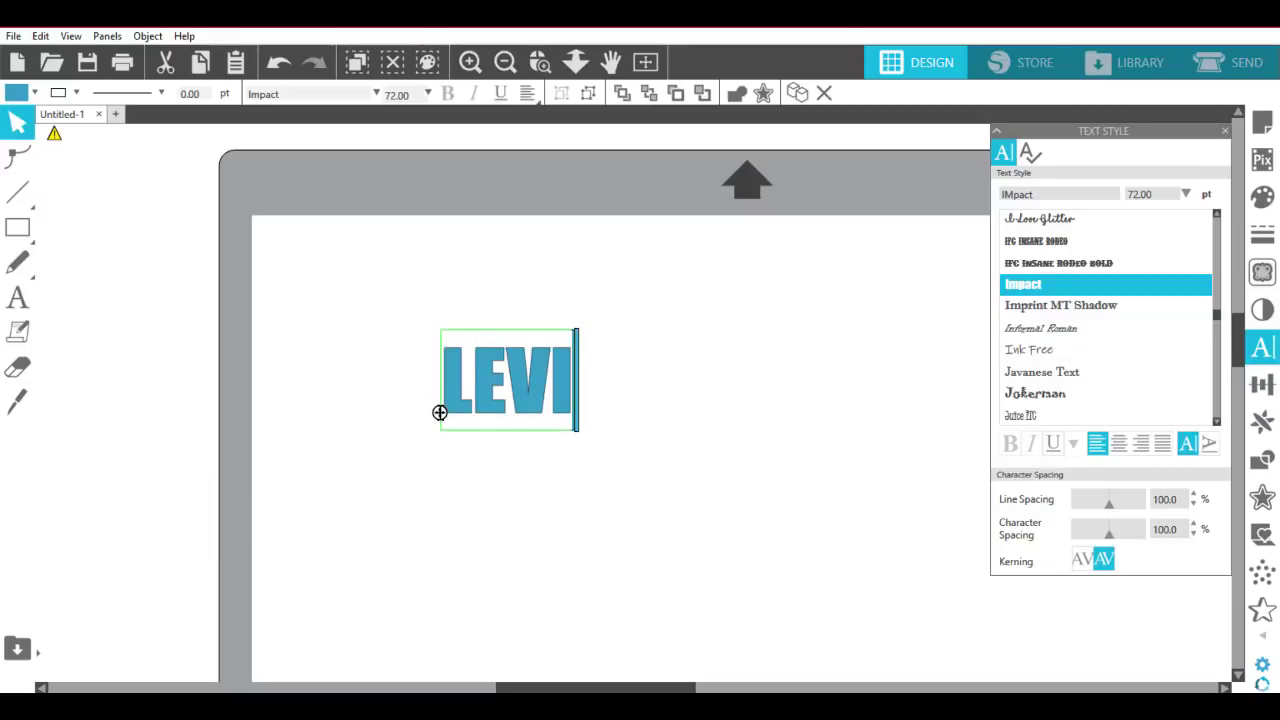
{"action": "left_click", "coordinate": [660, 477]}
Enlarge the name text to about 6.5 in wide by 4.95 in high and position it near the page's upper left corner.
{"action": "left_click", "coordinate": [558, 401]}
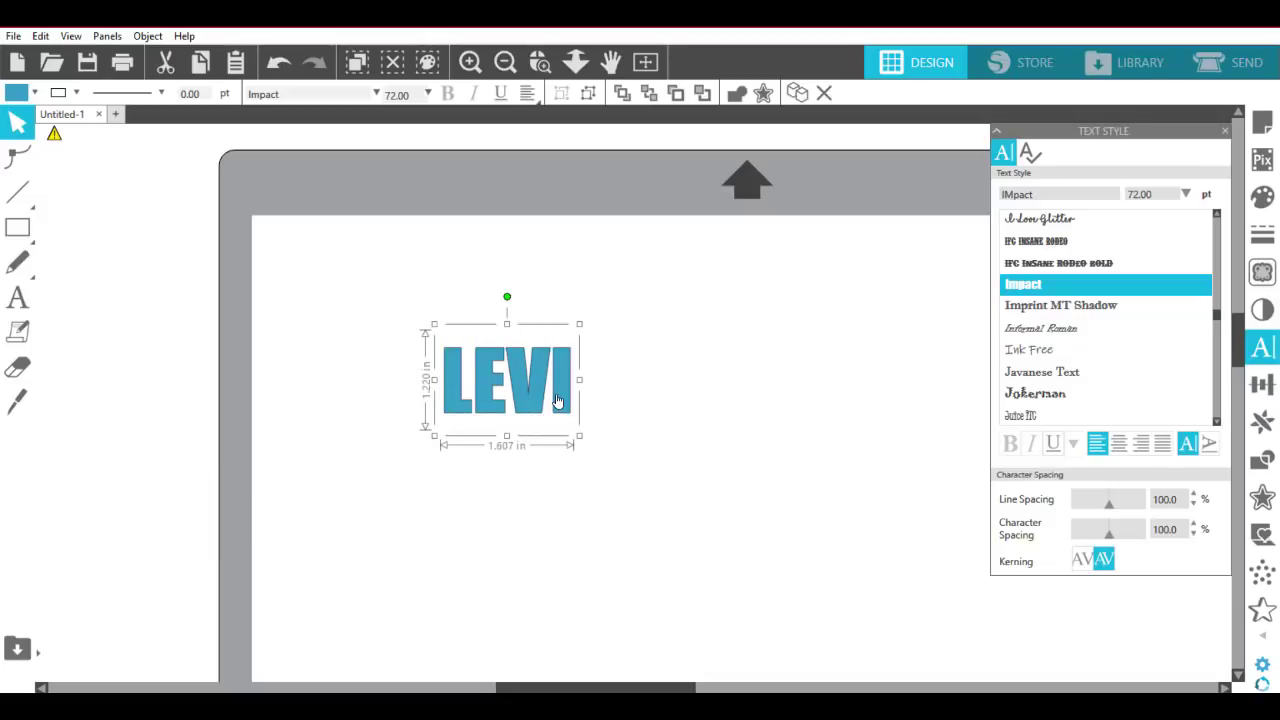
{"action": "left_click", "coordinate": [672, 453]}
{"action": "left_click", "coordinate": [570, 402]}
{"action": "left_click_drag", "start_coordinate": [578, 437], "coordinate": [941, 587]}
{"action": "left_click_drag", "start_coordinate": [751, 574], "coordinate": [657, 478]}
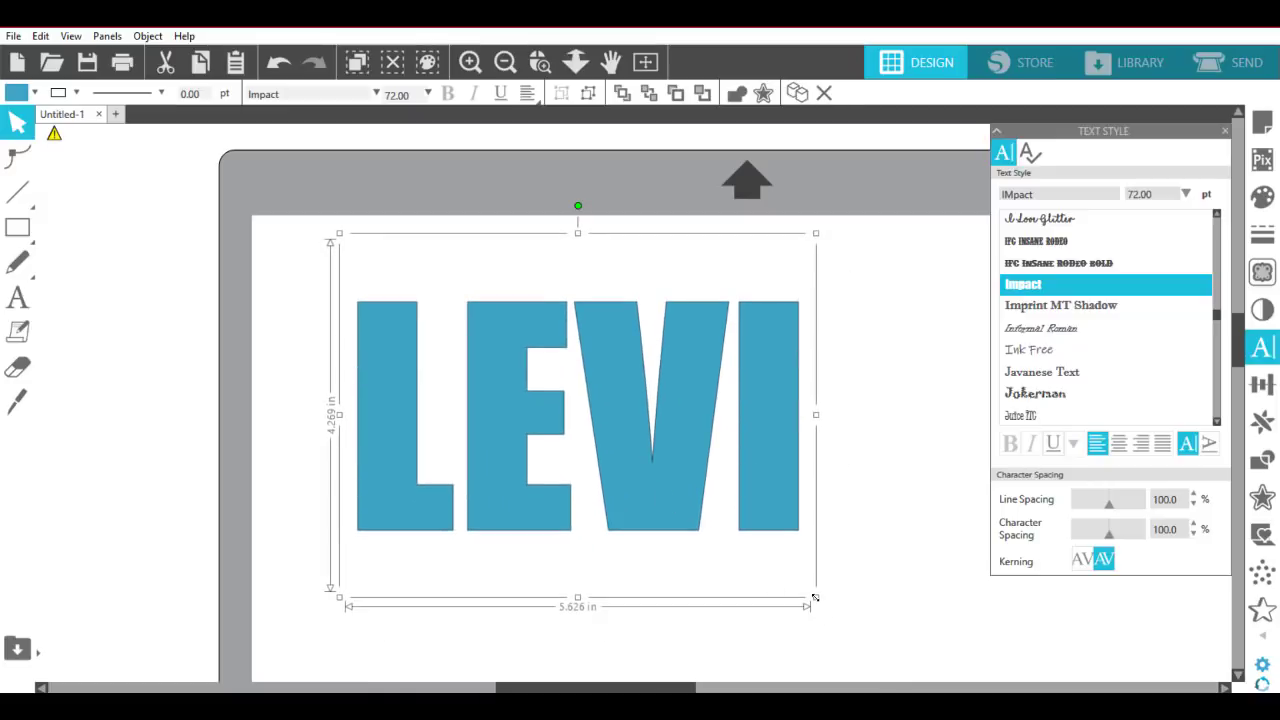
{"action": "left_click_drag", "start_coordinate": [815, 597], "coordinate": [880, 648]}
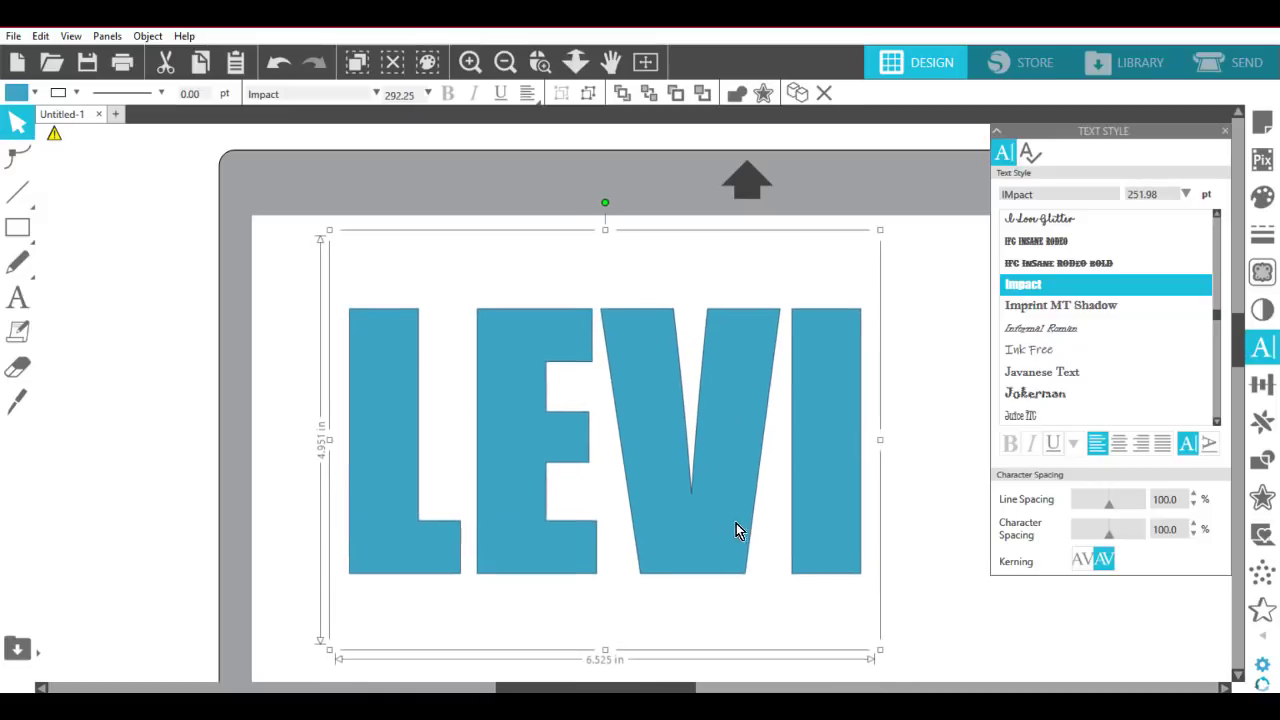
{"action": "left_click_drag", "start_coordinate": [736, 523], "coordinate": [714, 519]}
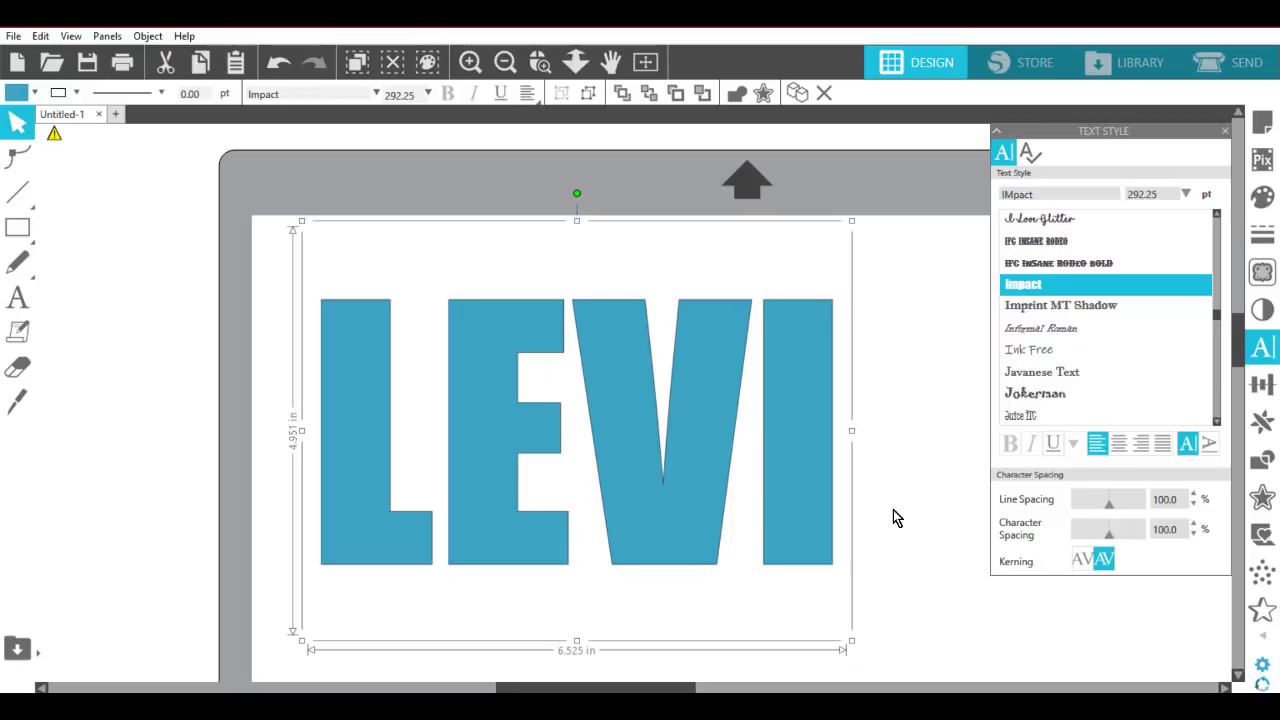
{"action": "left_click_drag", "start_coordinate": [707, 446], "coordinate": [709, 434]}
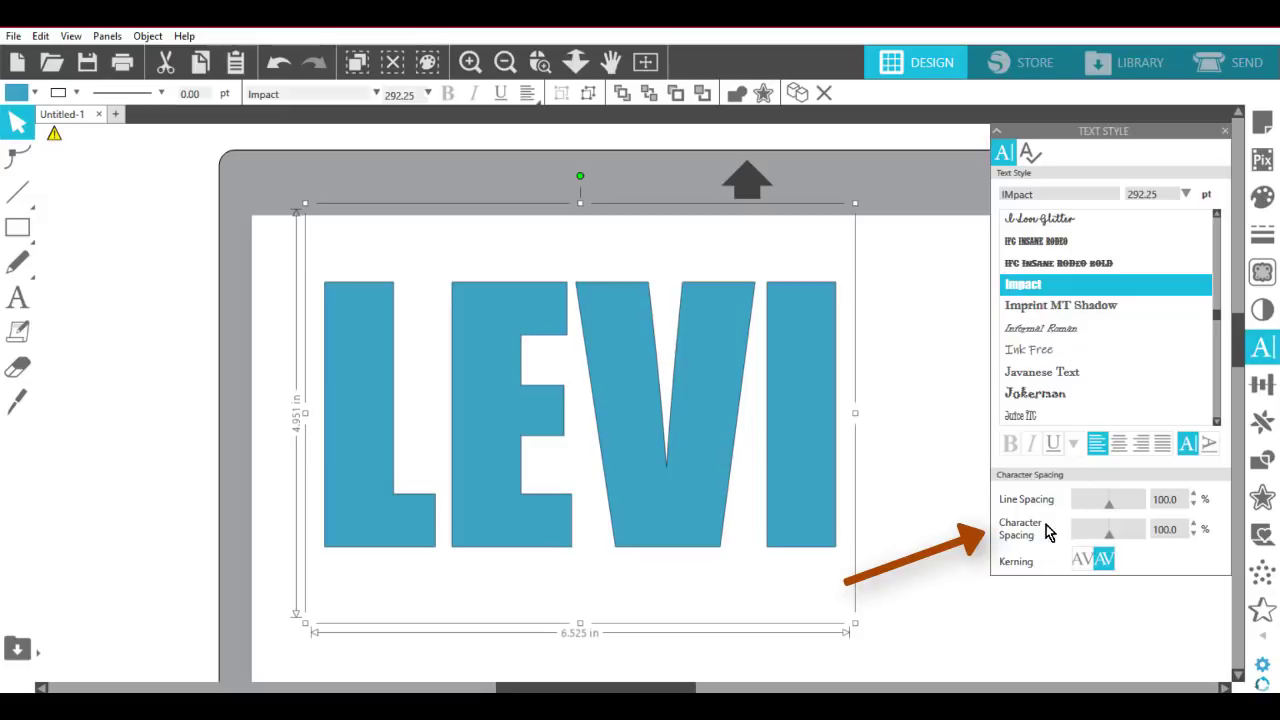
Tighten the character spacing of the name text to 95%.
{"action": "mouse_move", "coordinate": [1108, 535]}
{"action": "left_mouse_down"}
{"action": "mouse_move", "coordinate": [1078, 541]}
{"action": "mouse_move", "coordinate": [1108, 534]}
{"action": "left_mouse_up"}
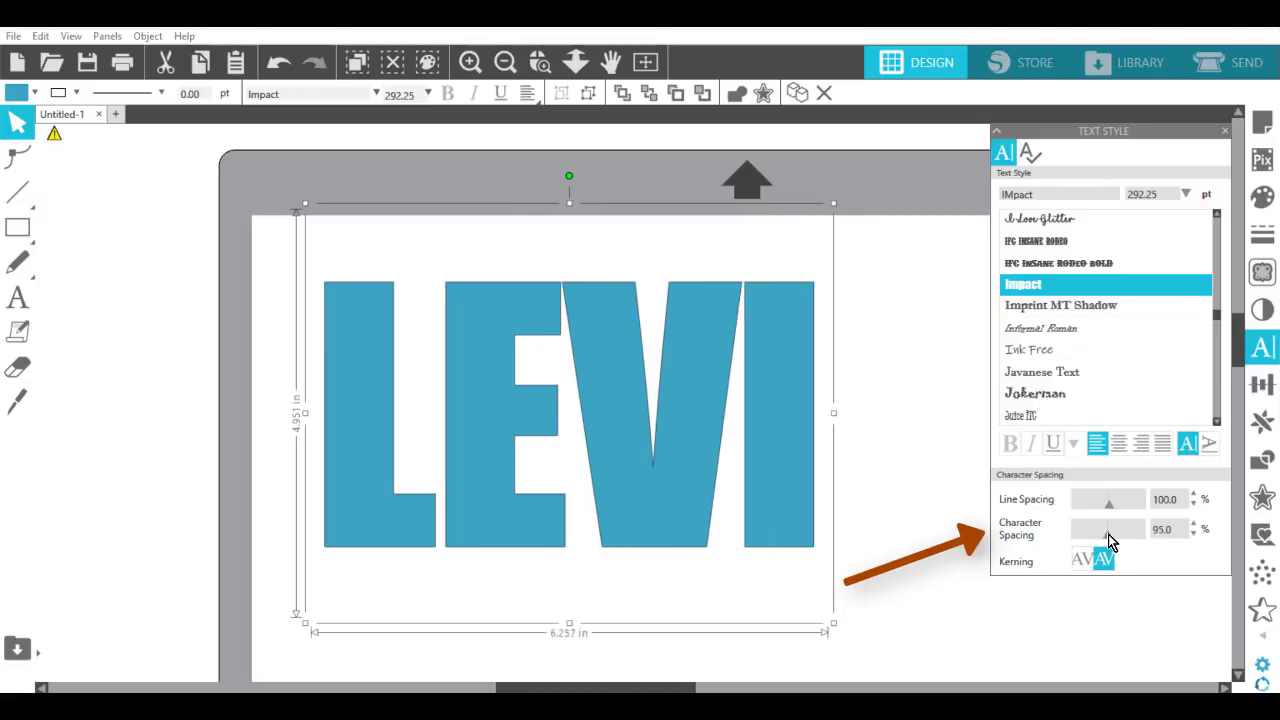
{"action": "left_click", "coordinate": [1193, 535]}
{"action": "left_click", "coordinate": [1193, 535]}
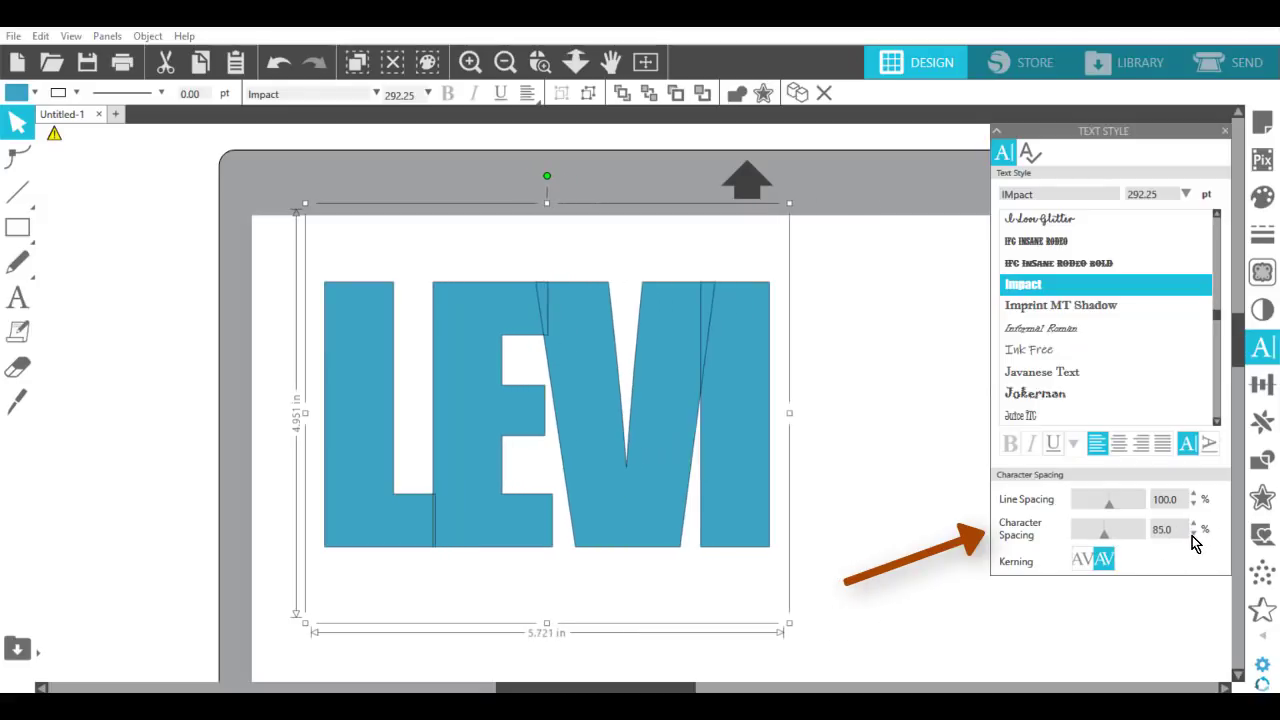
{"action": "left_click", "coordinate": [1192, 523]}
{"action": "left_click", "coordinate": [1192, 523]}
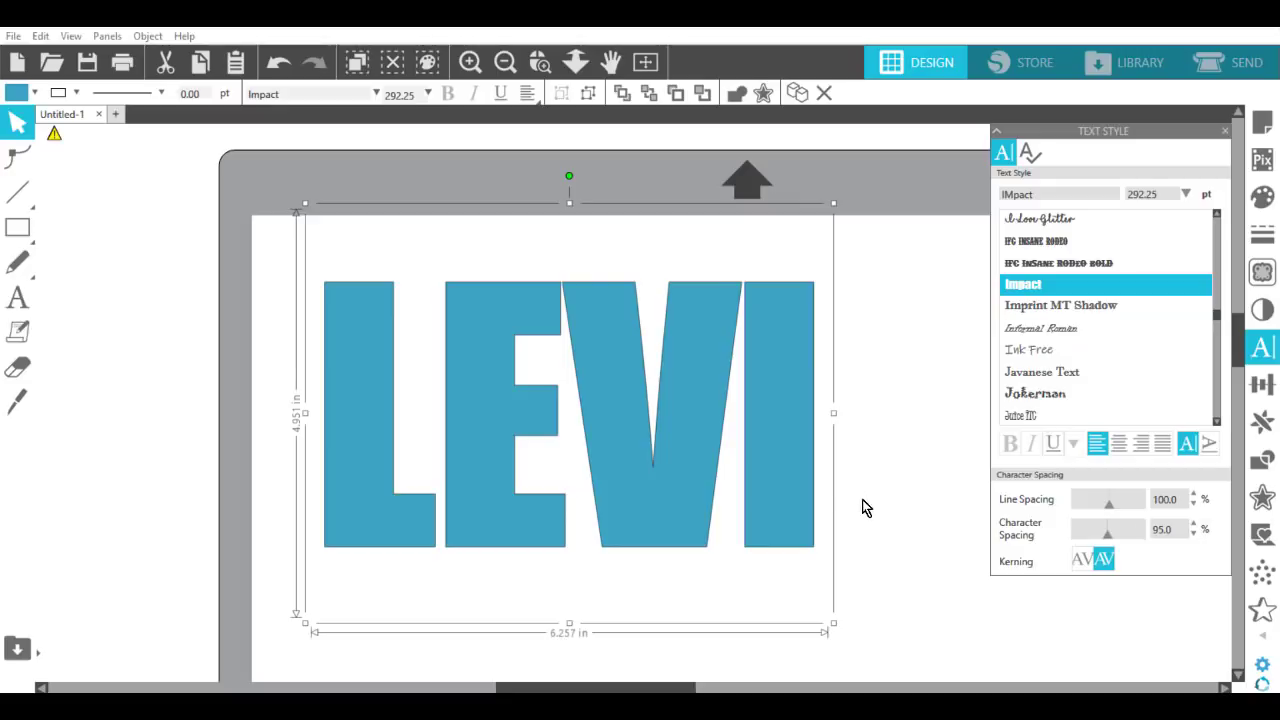
{"action": "left_click", "coordinate": [894, 418]}
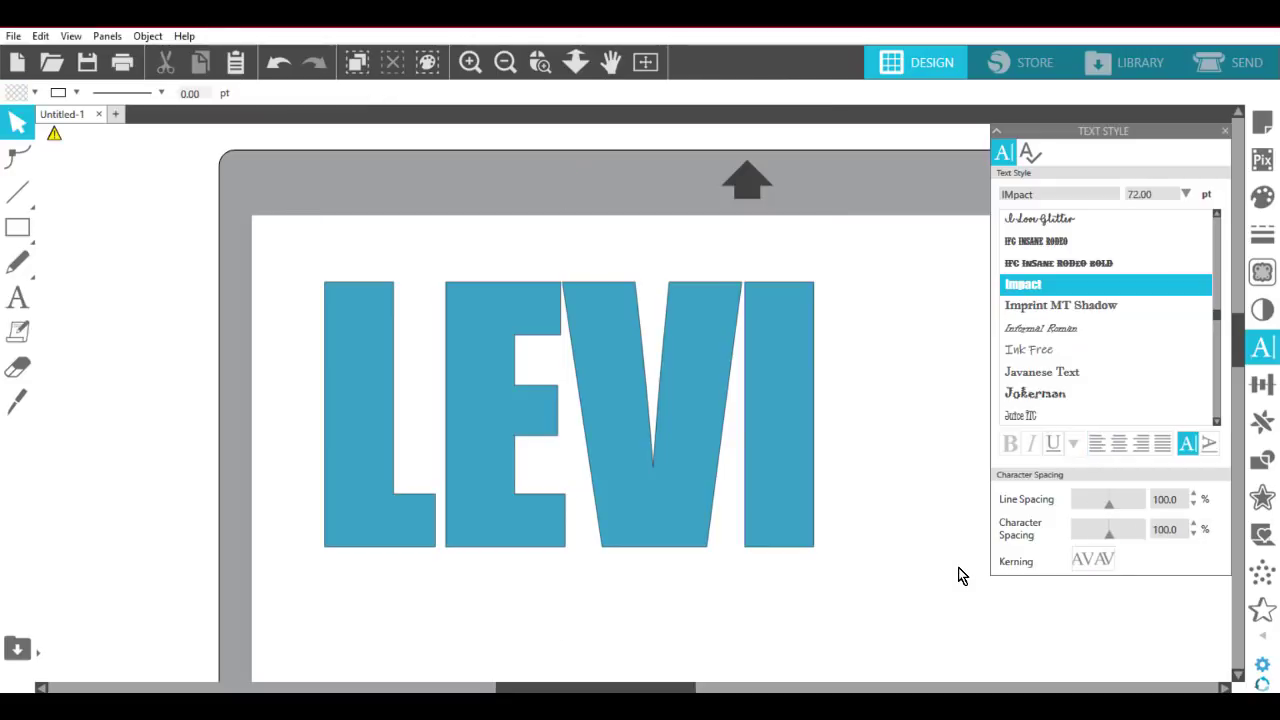
Ungroup the name text into separate letters and move the letter L slightly closer to the E.
{"action": "left_click", "coordinate": [411, 545]}
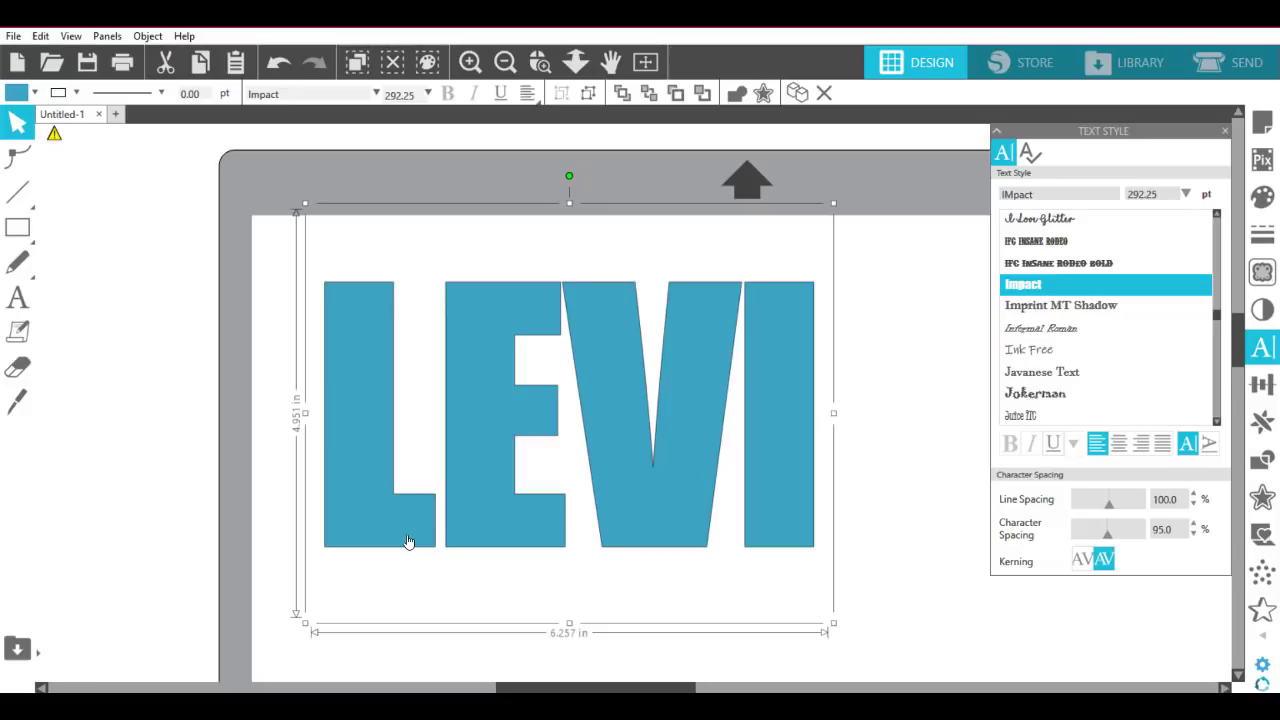
{"action": "right_click", "coordinate": [407, 541]}
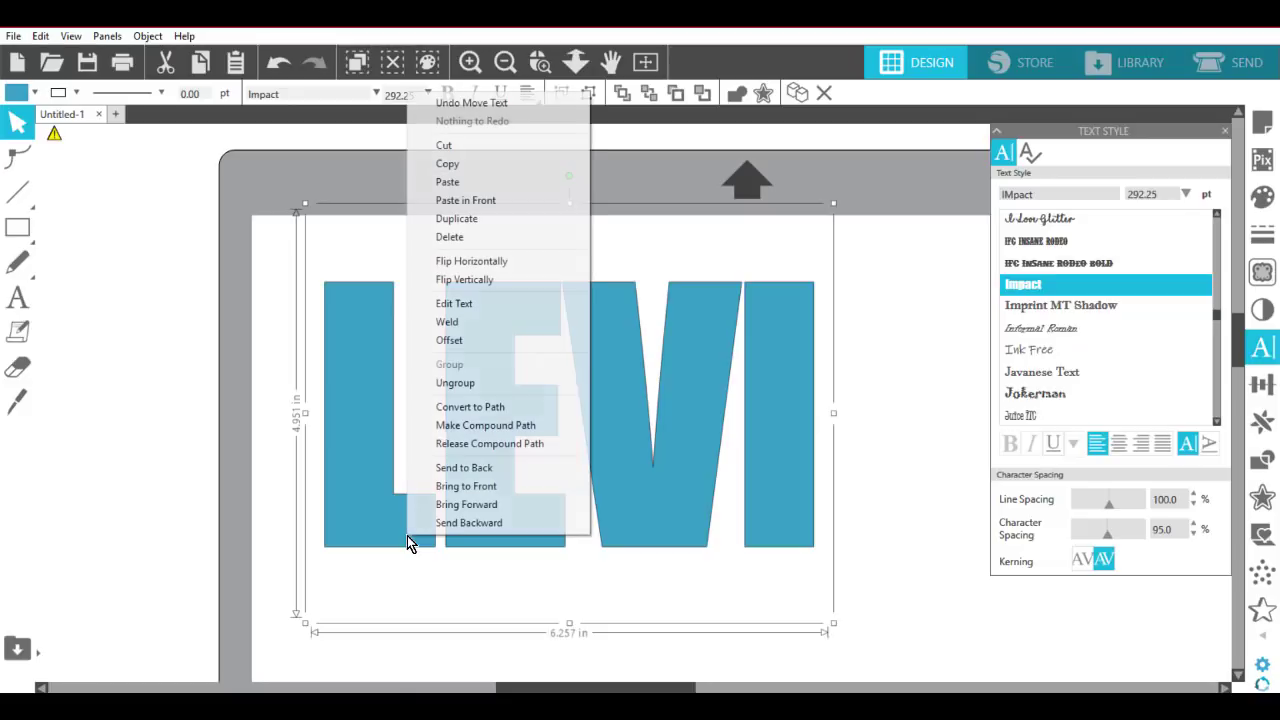
{"action": "left_click", "coordinate": [452, 385]}
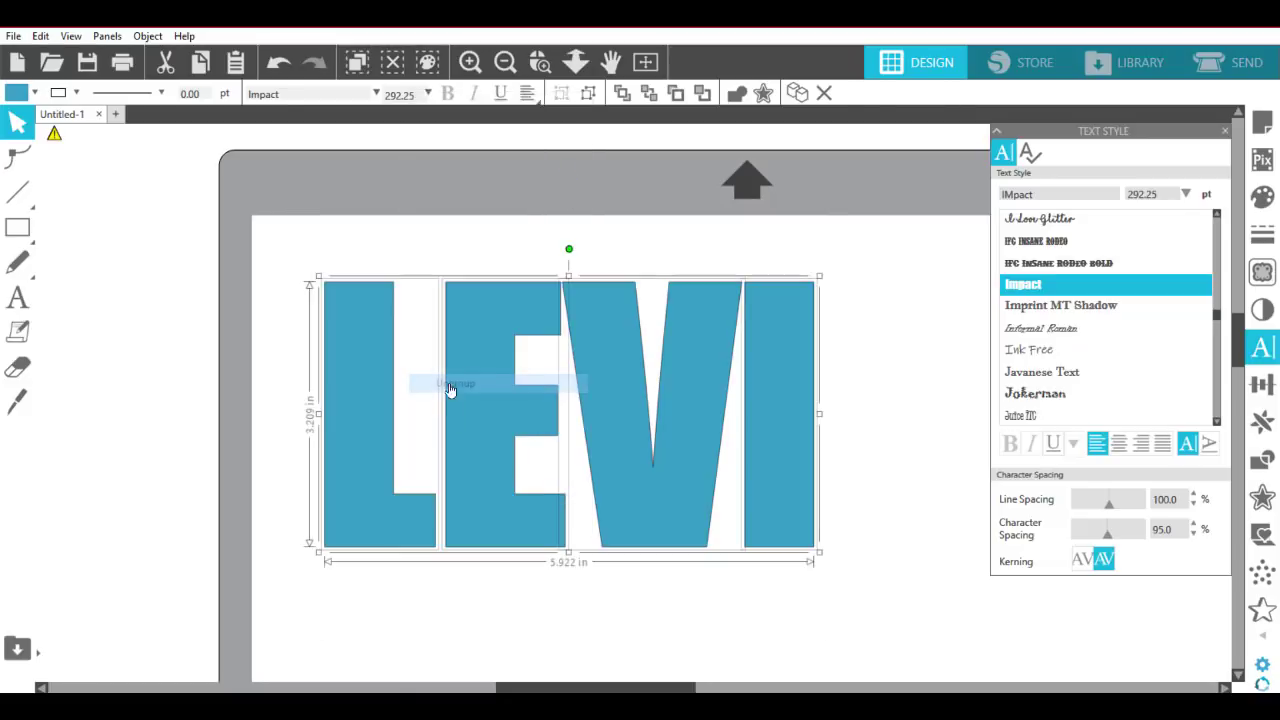
{"action": "left_click", "coordinate": [276, 536]}
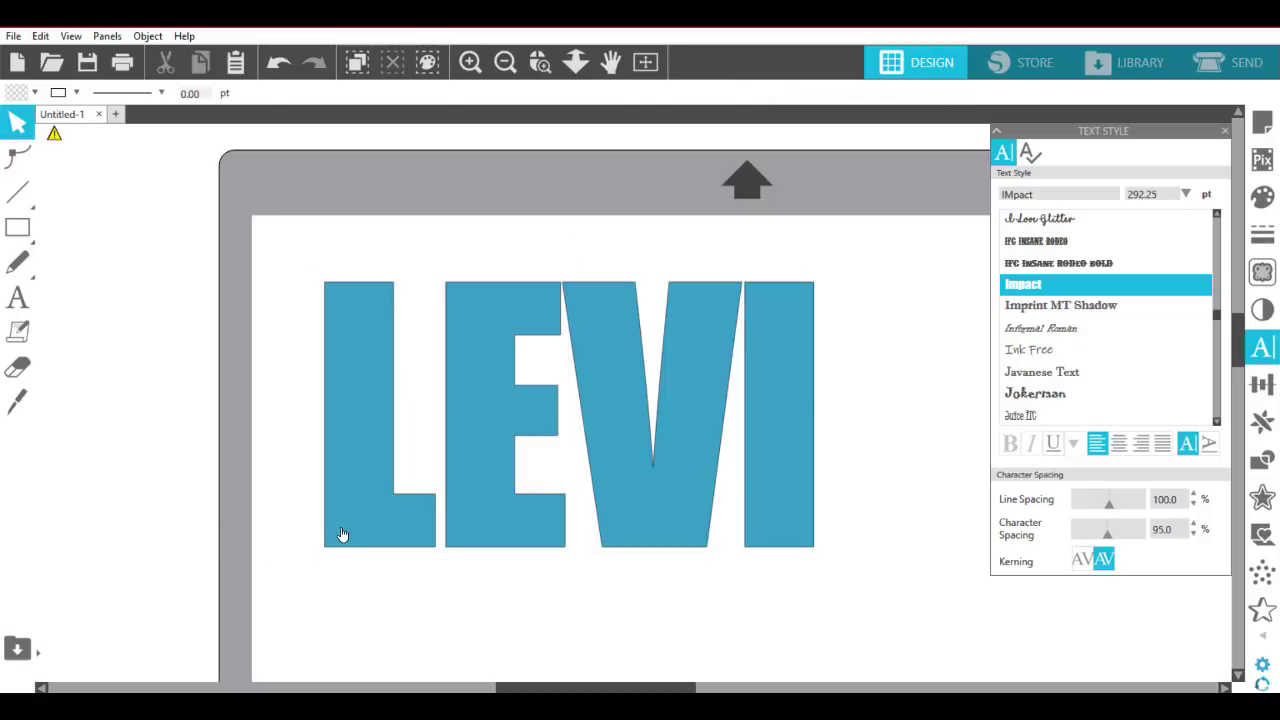
{"action": "left_click_drag", "start_coordinate": [340, 536], "coordinate": [346, 536]}
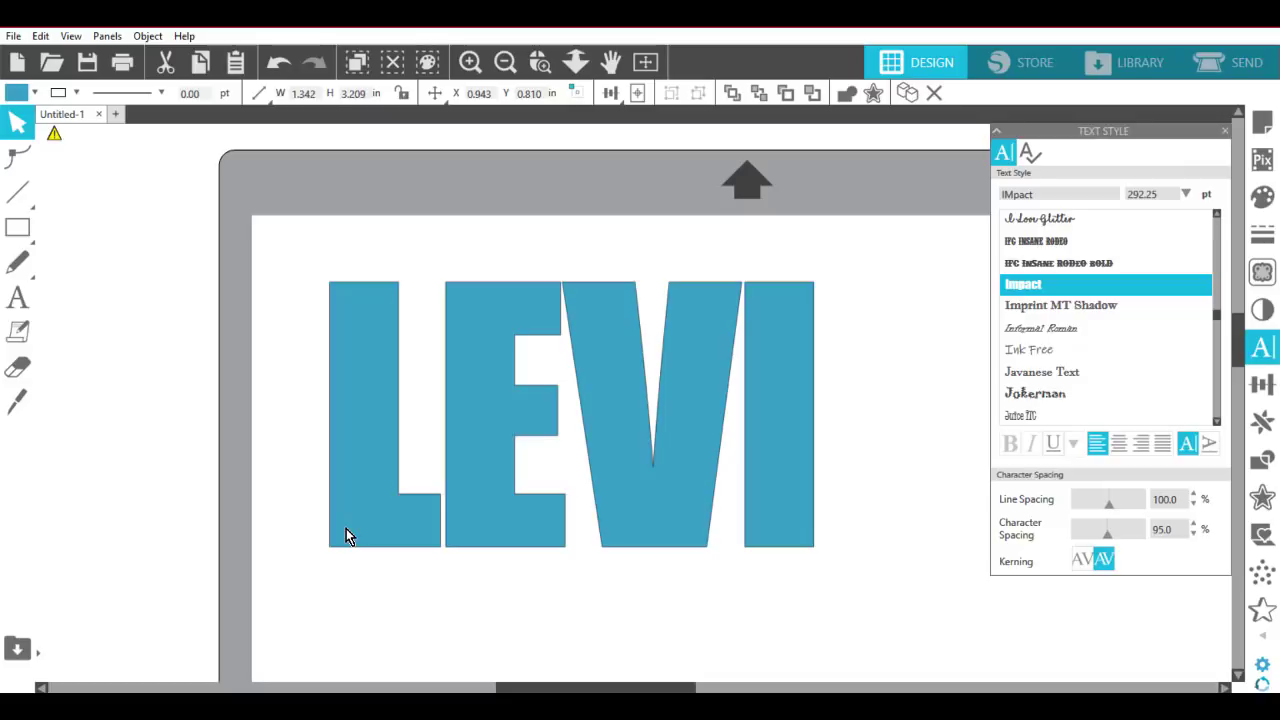
{"action": "left_click", "coordinate": [834, 491]}
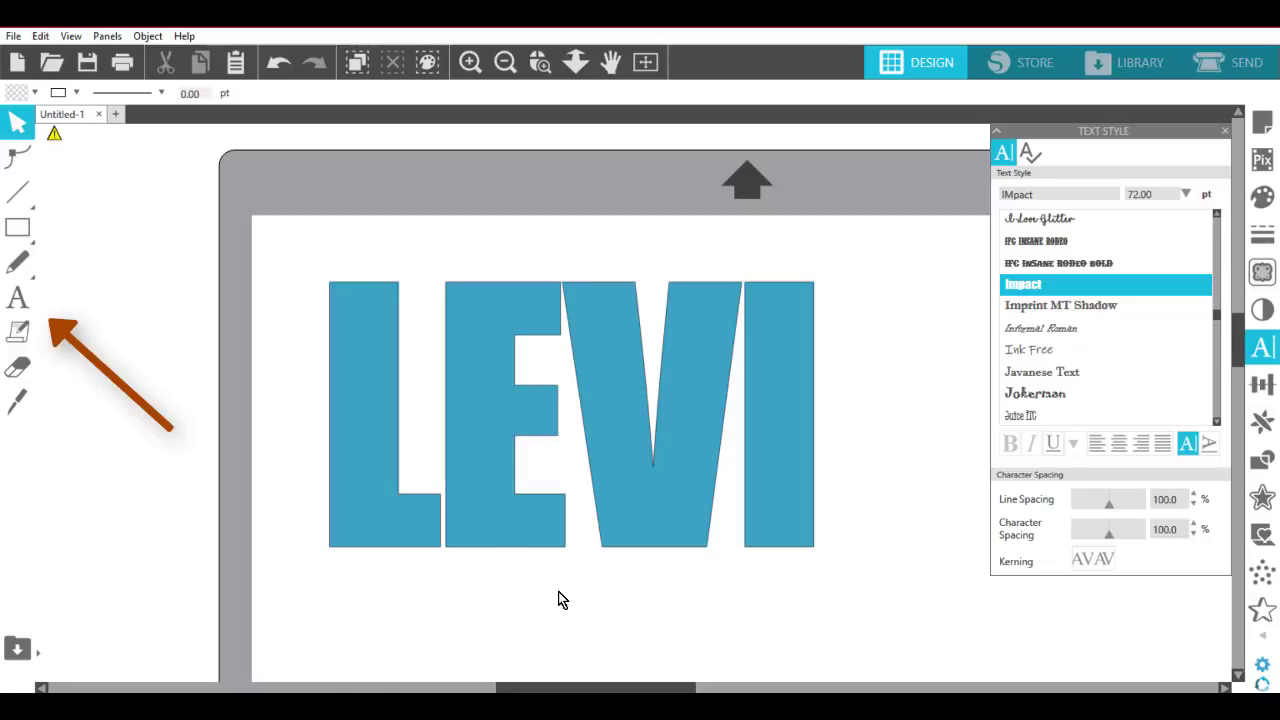
Add a new text object with the capital letter A above the name and set its font to Dinosaur Icons.
{"action": "left_click", "coordinate": [15, 305]}
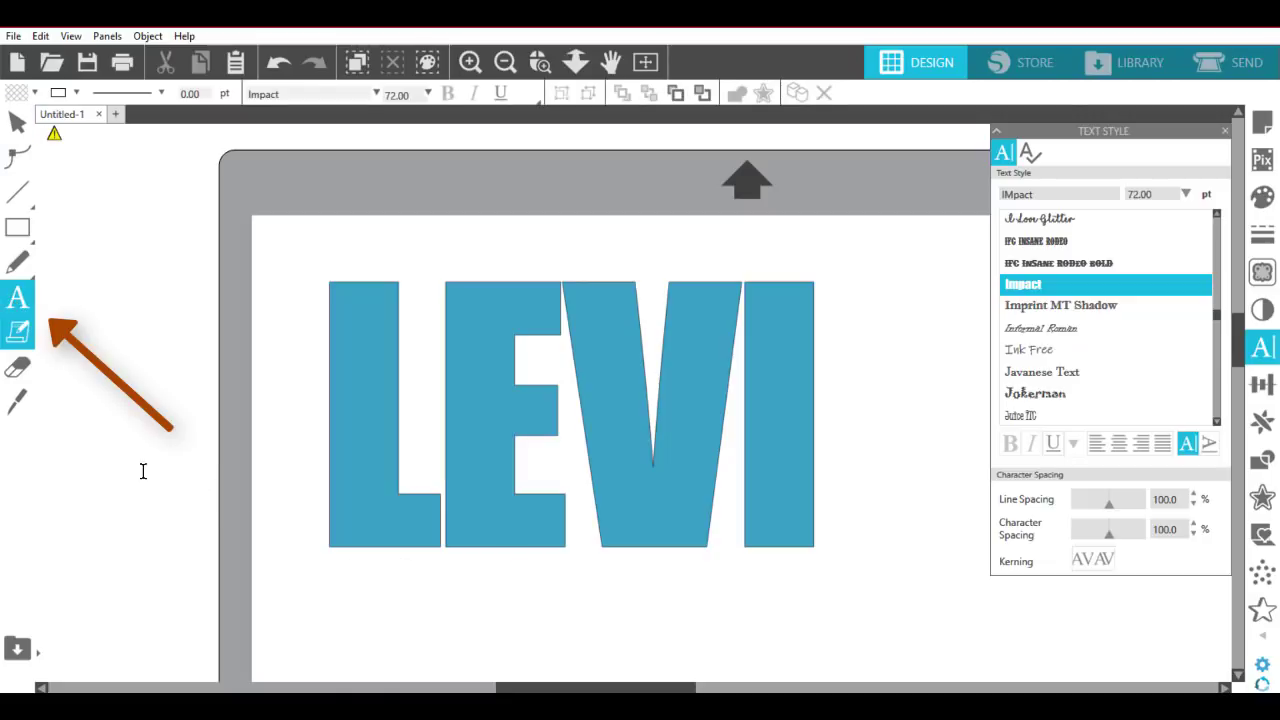
{"action": "left_click", "coordinate": [317, 218]}
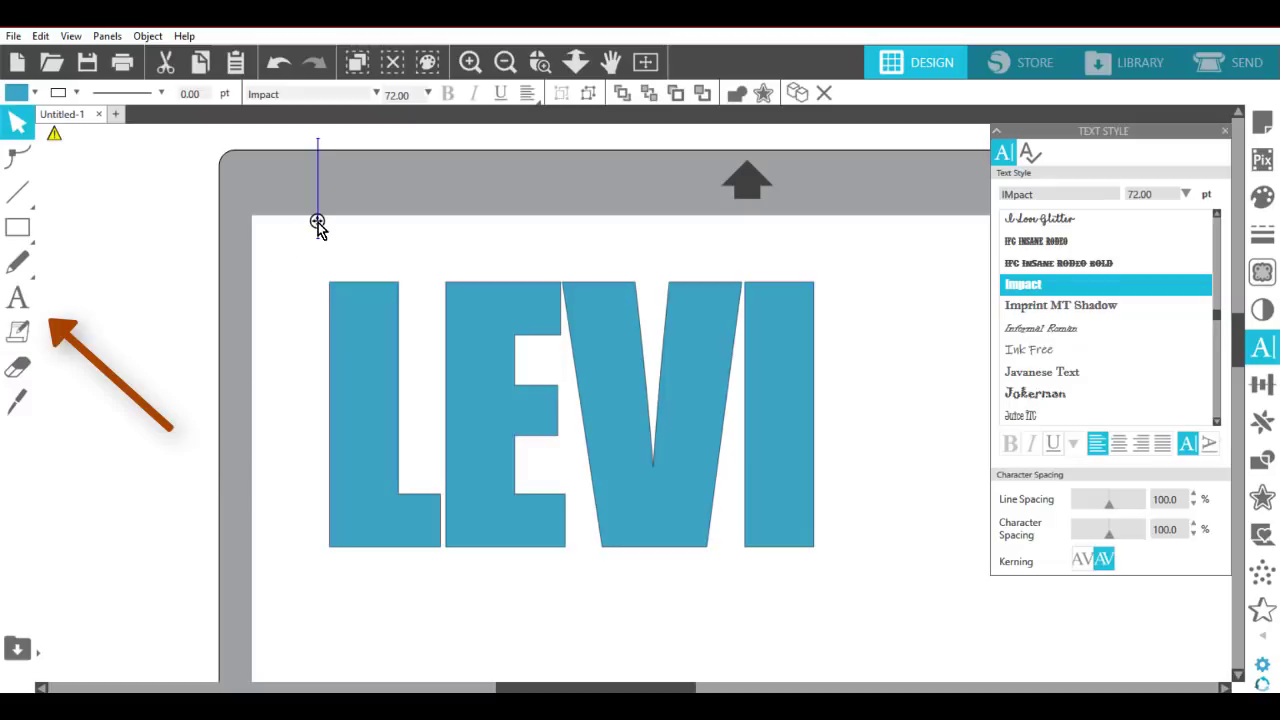
{"action": "type", "text": "A"}
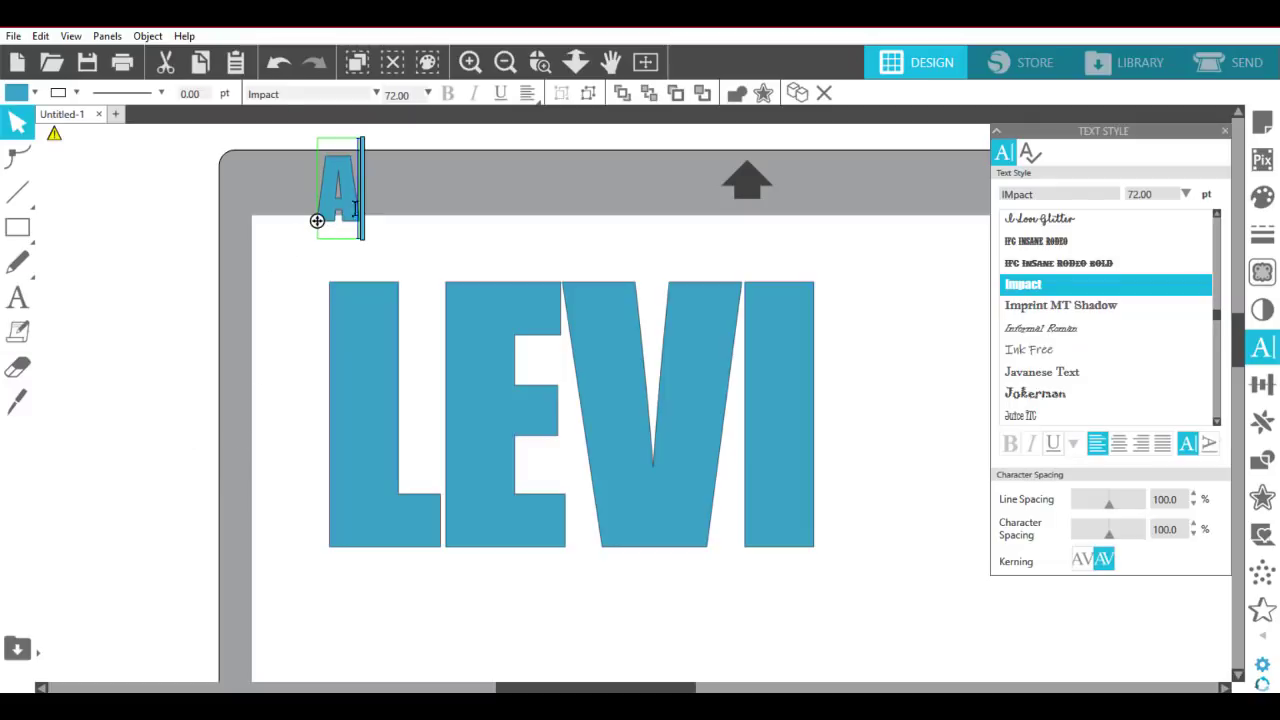
{"action": "left_click_drag", "start_coordinate": [358, 218], "coordinate": [320, 220]}
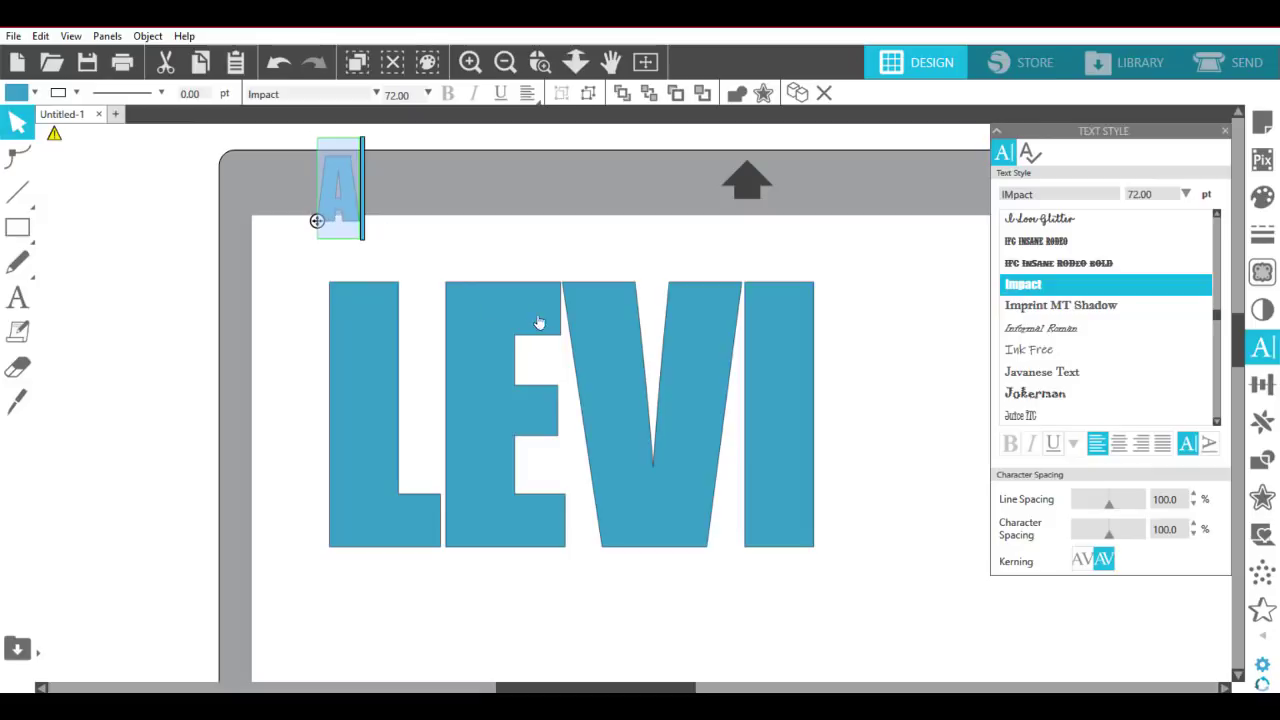
{"action": "left_click", "coordinate": [1264, 350]}
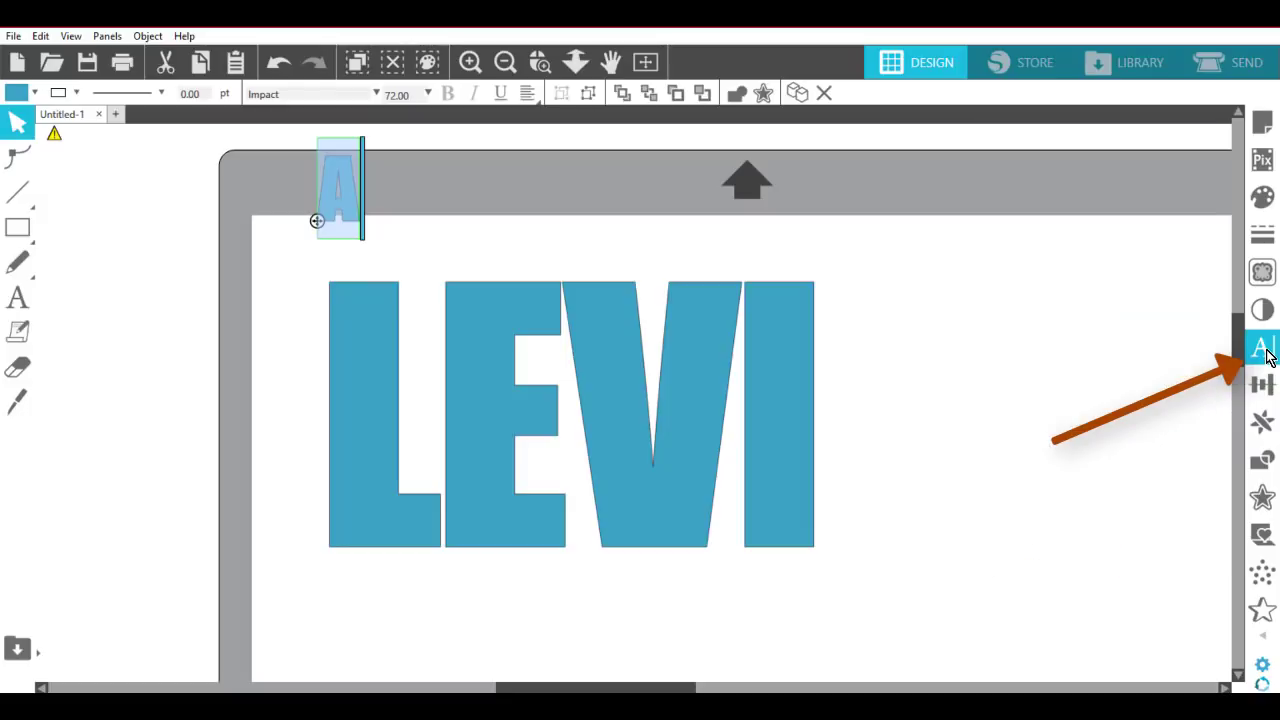
{"action": "left_click", "coordinate": [1264, 350]}
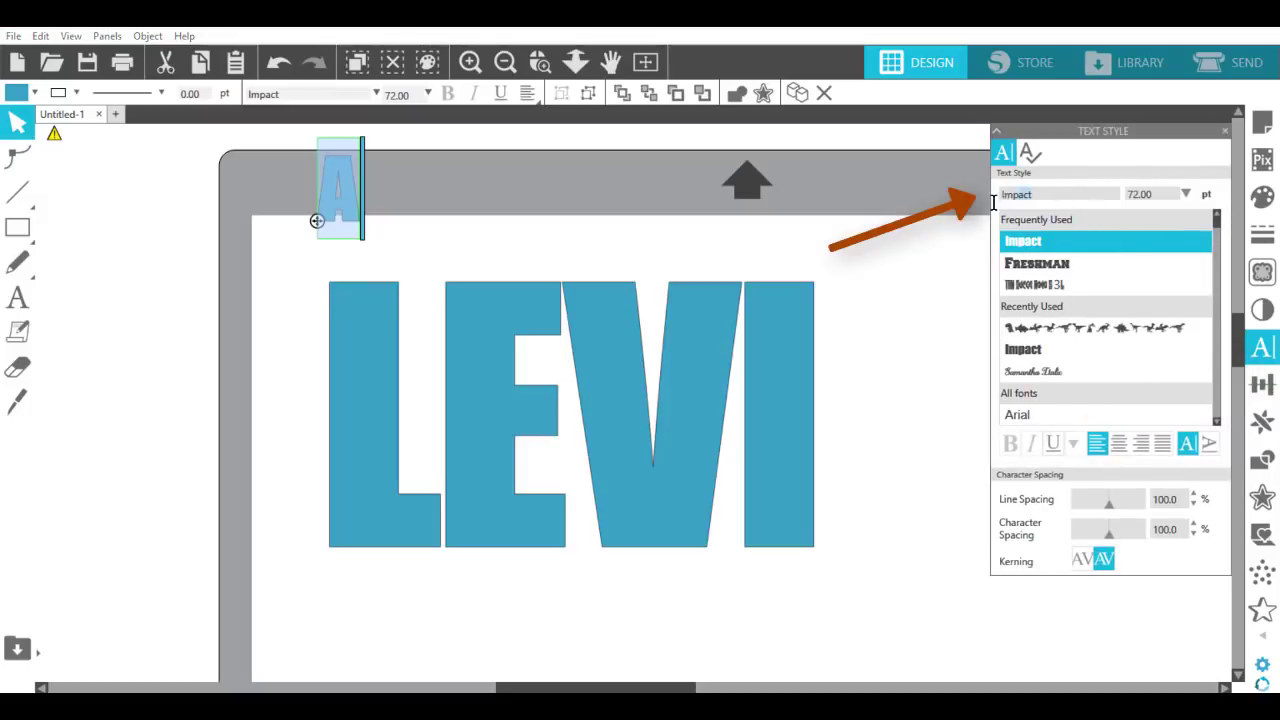
{"action": "left_click", "coordinate": [1058, 196]}
{"action": "type", "text": "DINosaur Icons"}
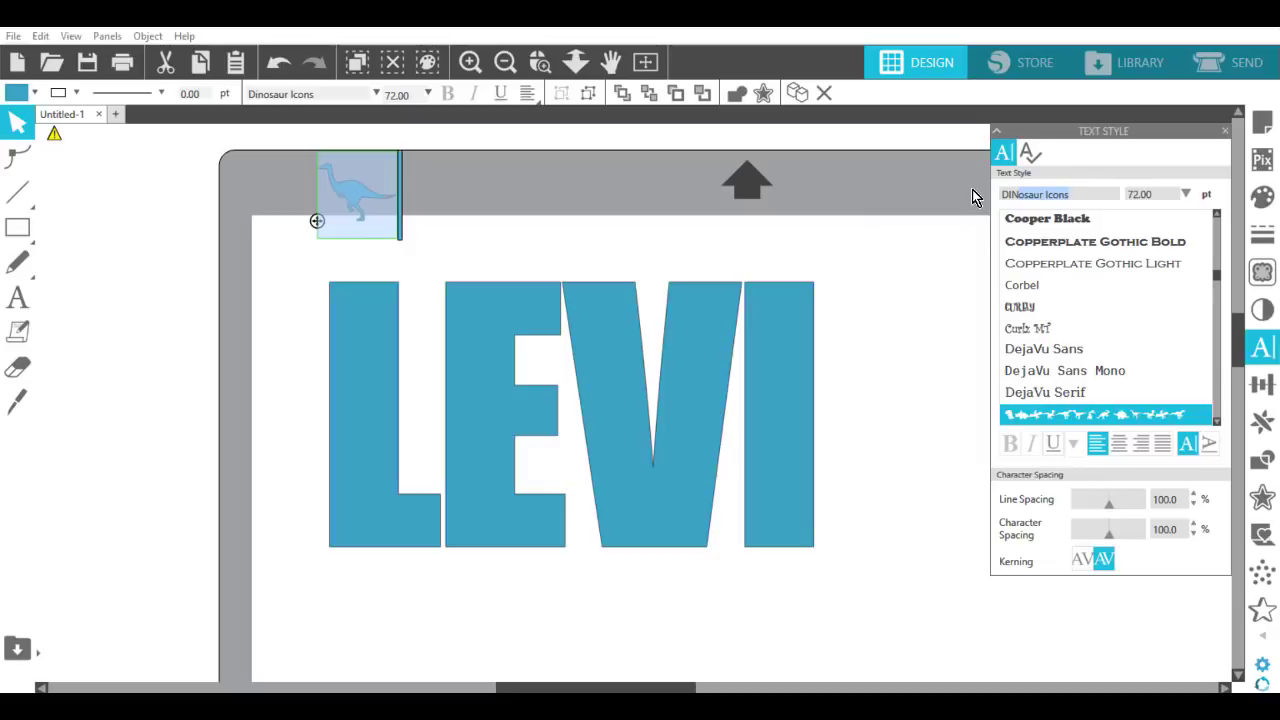
Move the single dinosaur from above the name to just below the letter L.
{"action": "left_click", "coordinate": [356, 198]}
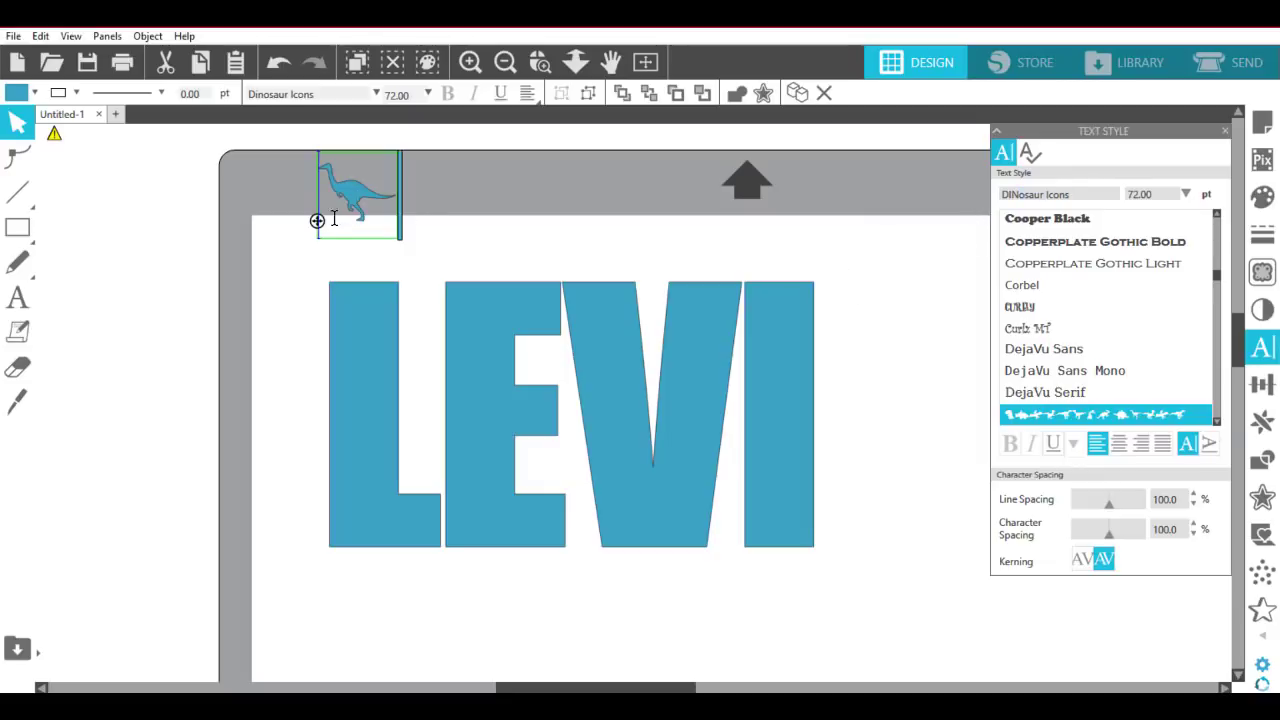
{"action": "left_click_drag", "start_coordinate": [316, 230], "coordinate": [352, 632]}
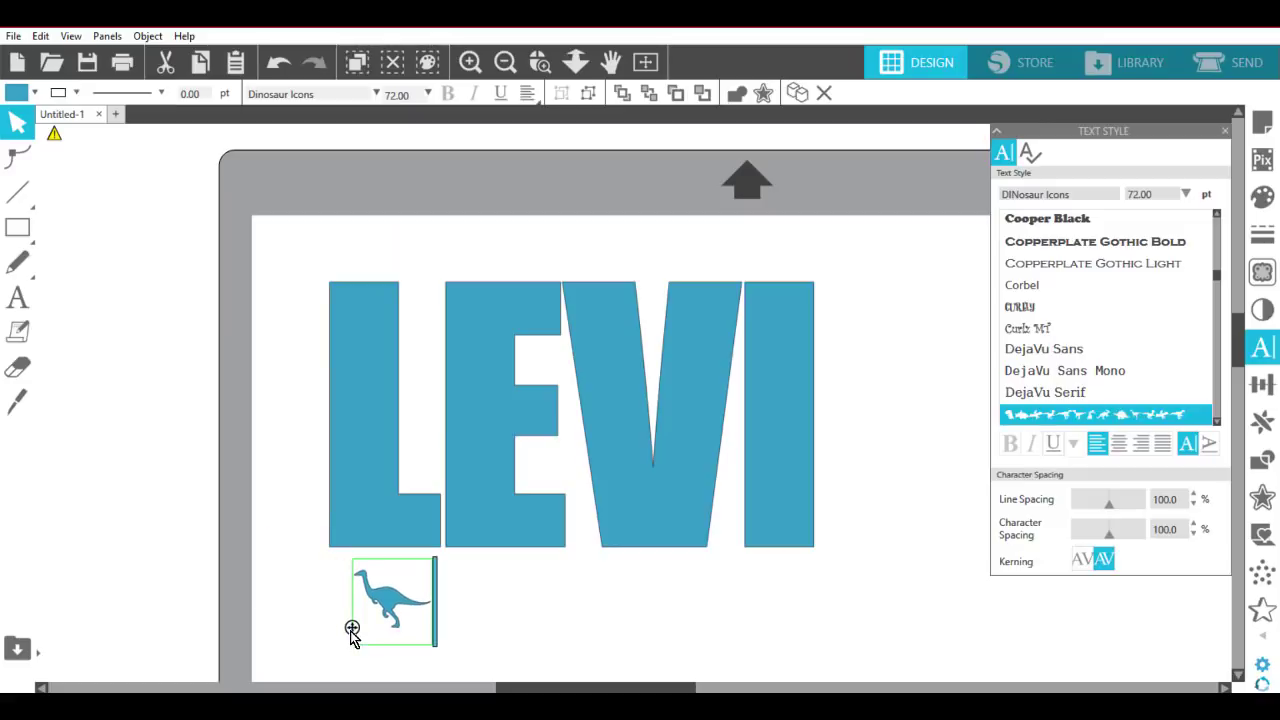
{"action": "left_click", "coordinate": [569, 634]}
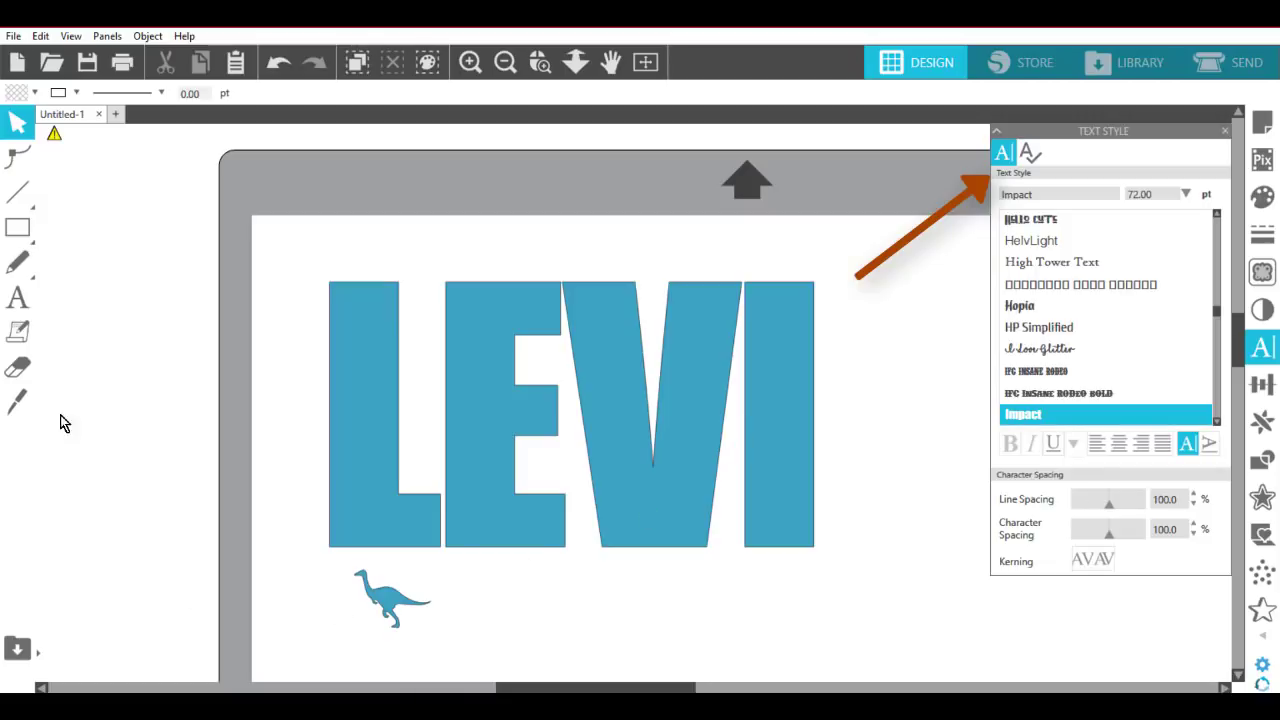
Add a second text object reading BCFHKL below the name, beside the first dinosaur.
{"action": "left_click", "coordinate": [17, 297]}
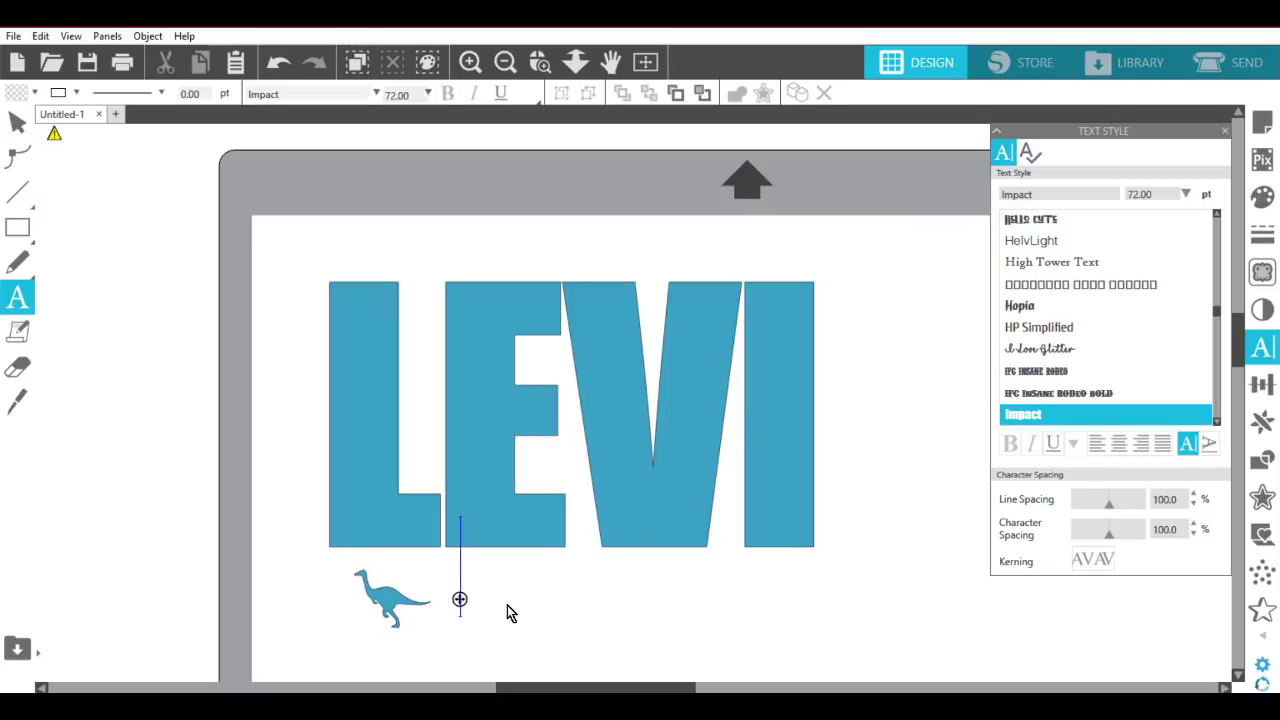
{"action": "type", "text": "B"}
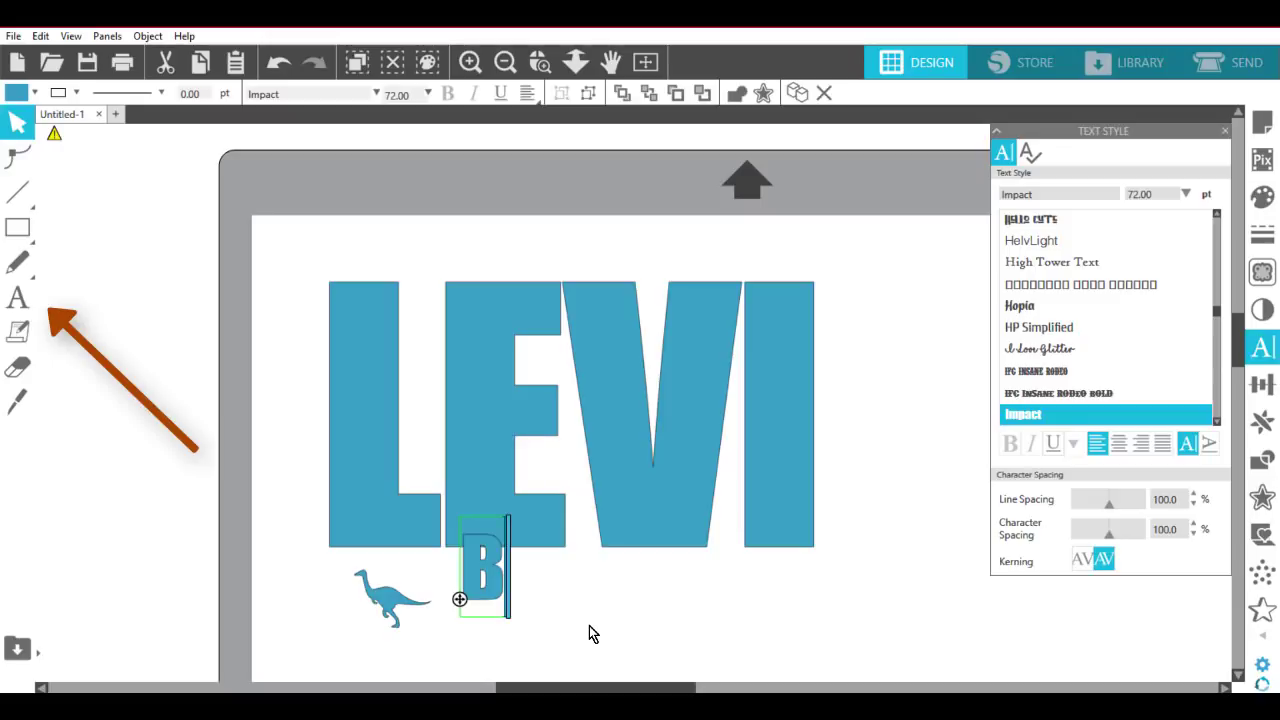
{"action": "type", "text": "C"}
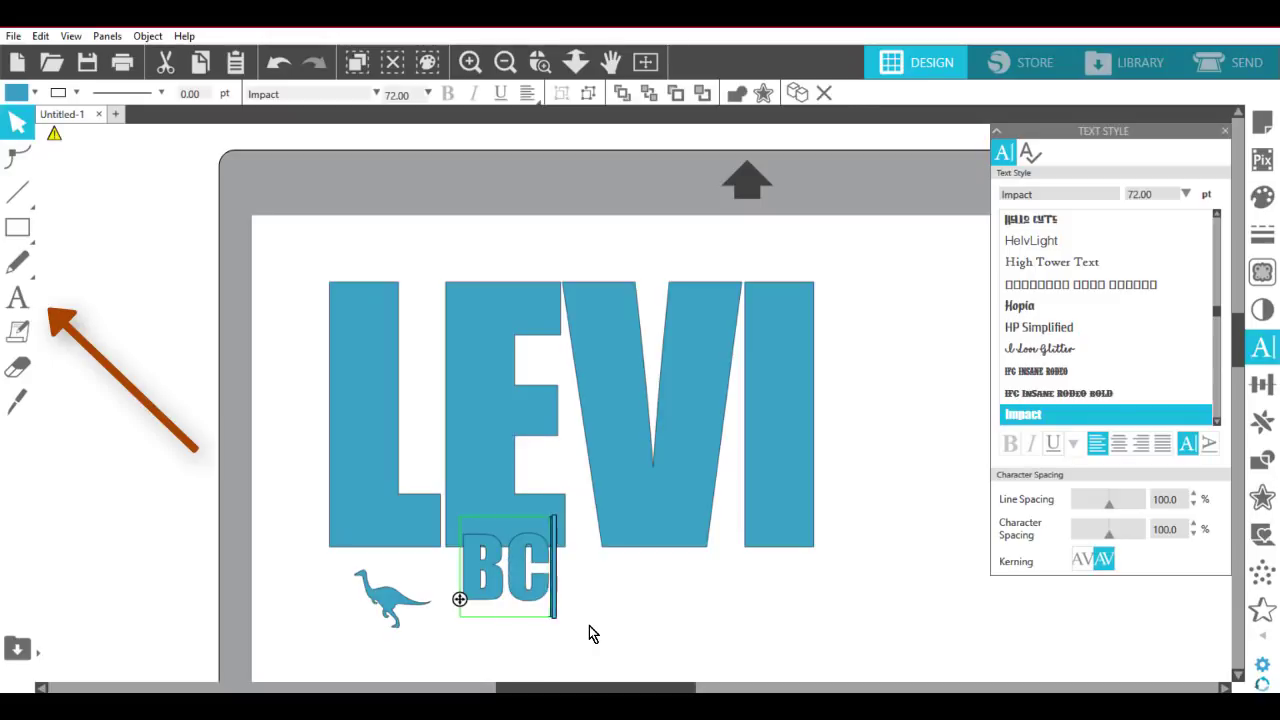
{"action": "type", "text": "FHKL"}
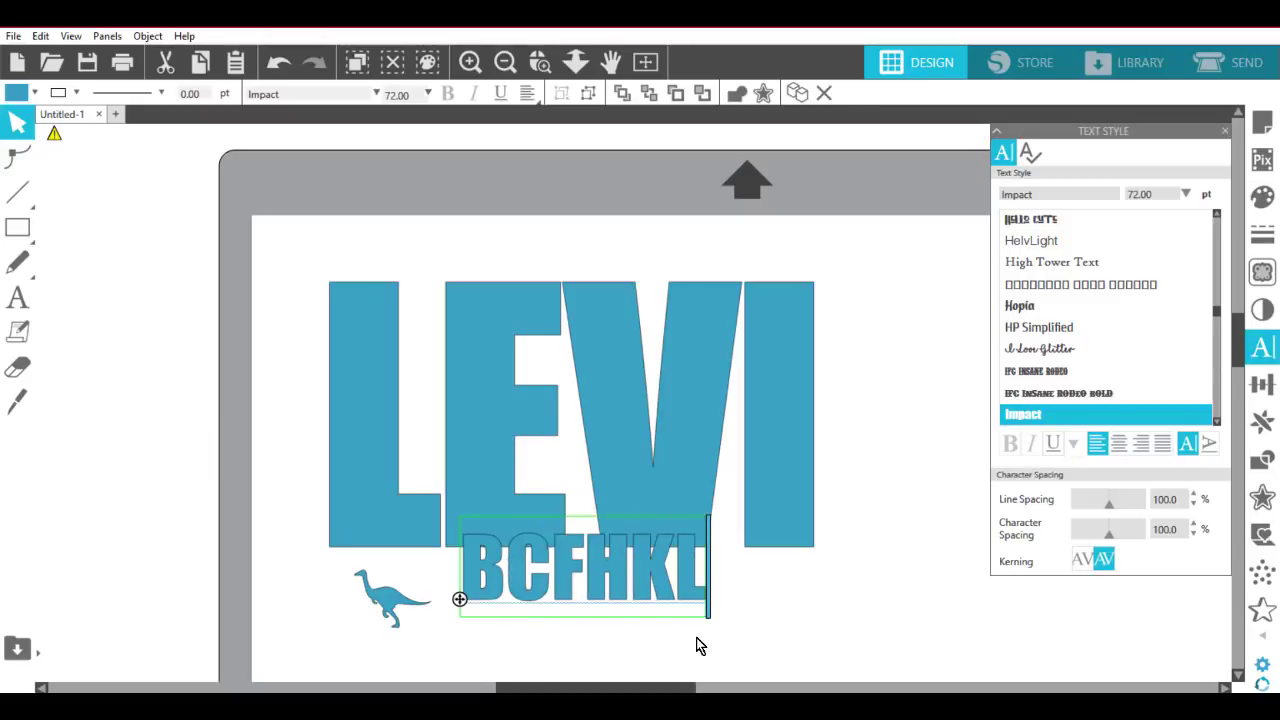
{"action": "key", "text": "Escape"}
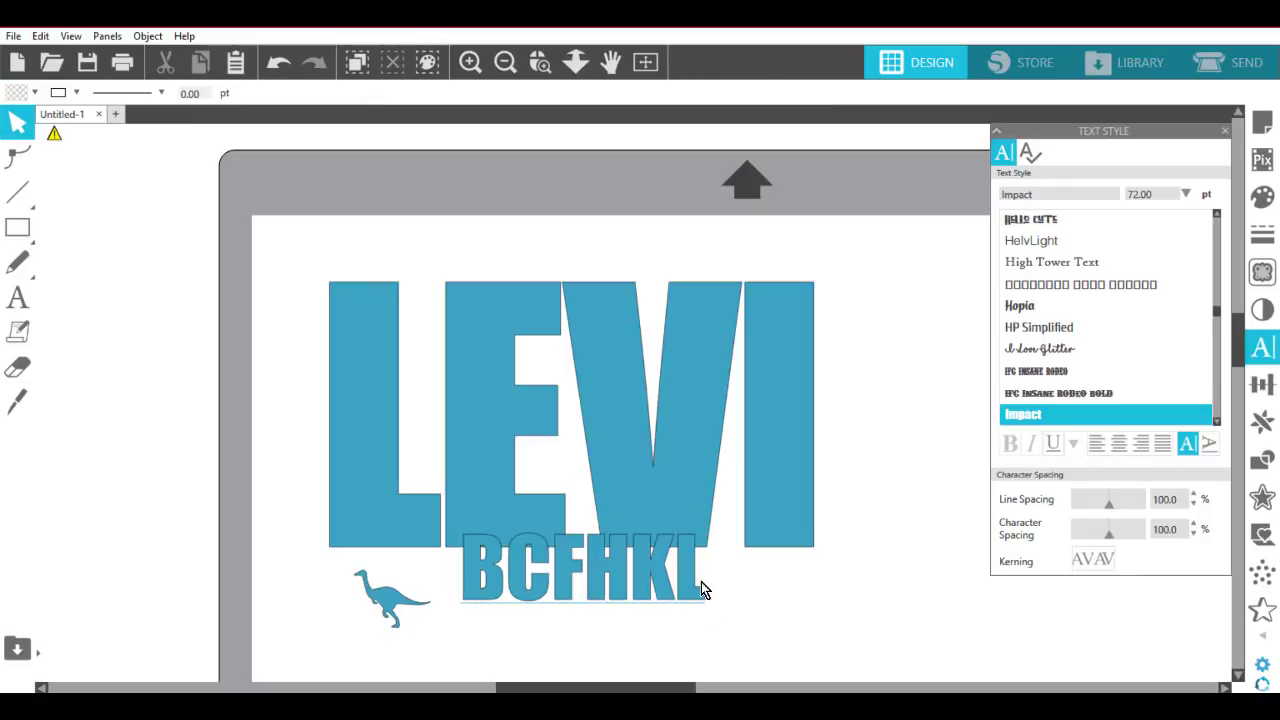
Set the BCFHKL text to the Dinosaur Icons font and move the row below the name, next to the first dinosaur.
{"action": "double_click", "coordinate": [701, 588]}
{"action": "left_click_drag", "start_coordinate": [703, 590], "coordinate": [474, 612]}
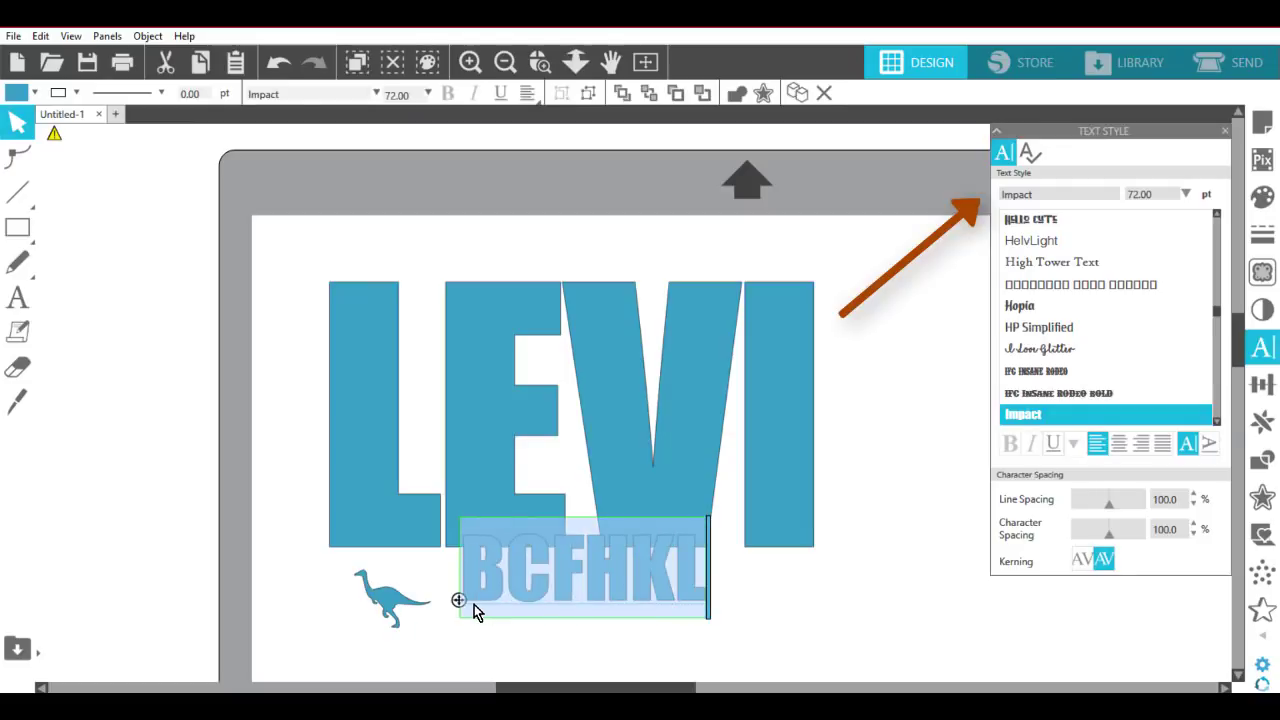
{"action": "double_click", "coordinate": [1012, 194]}
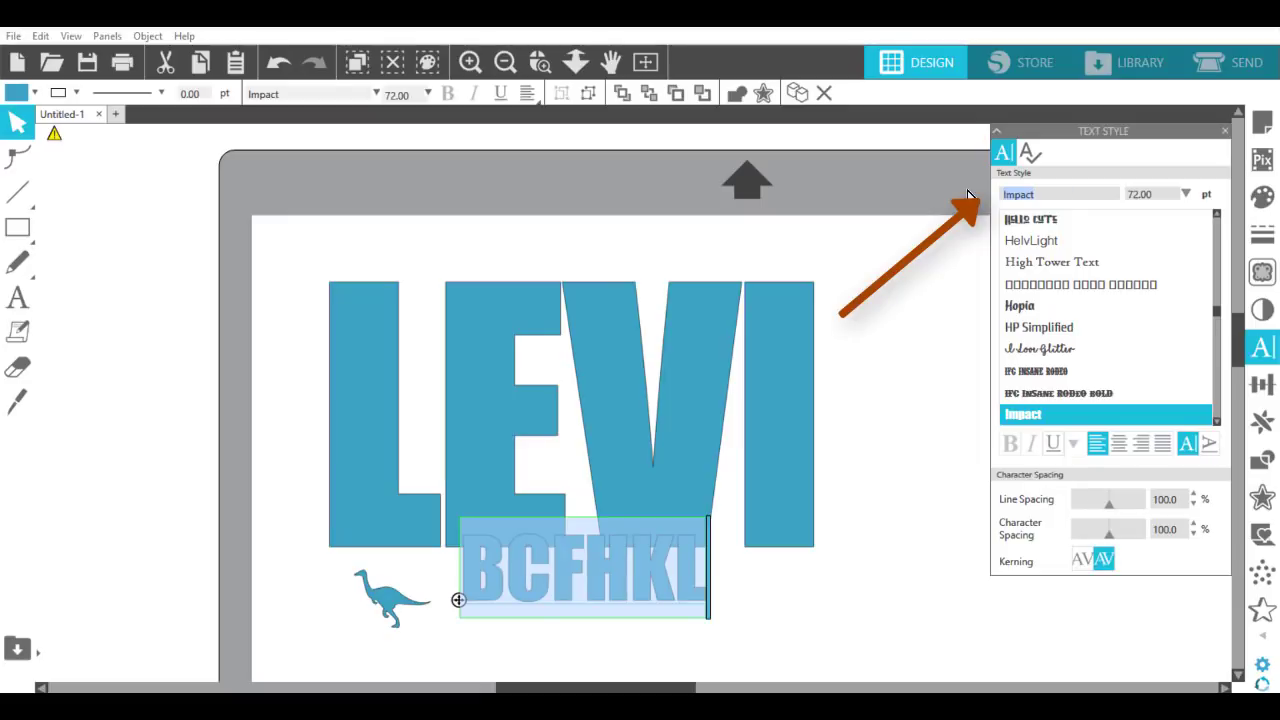
{"action": "type", "text": "DINosaur Icons"}
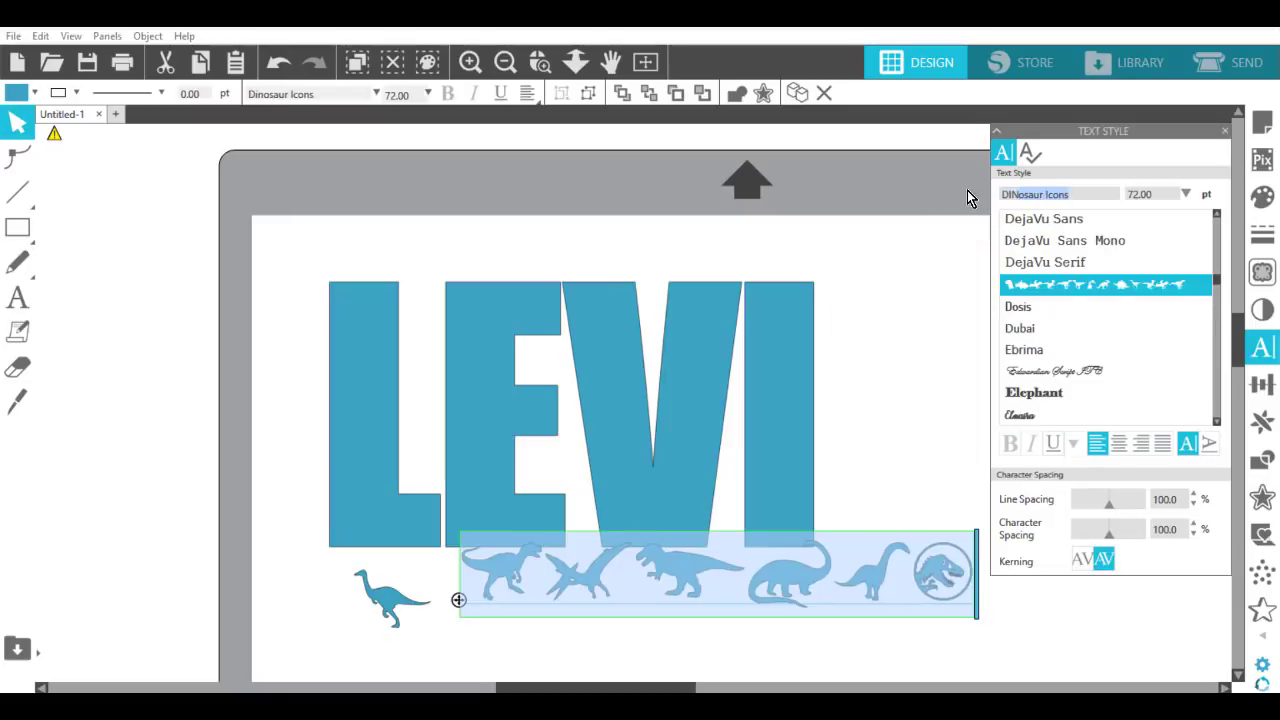
{"action": "left_click", "coordinate": [894, 410]}
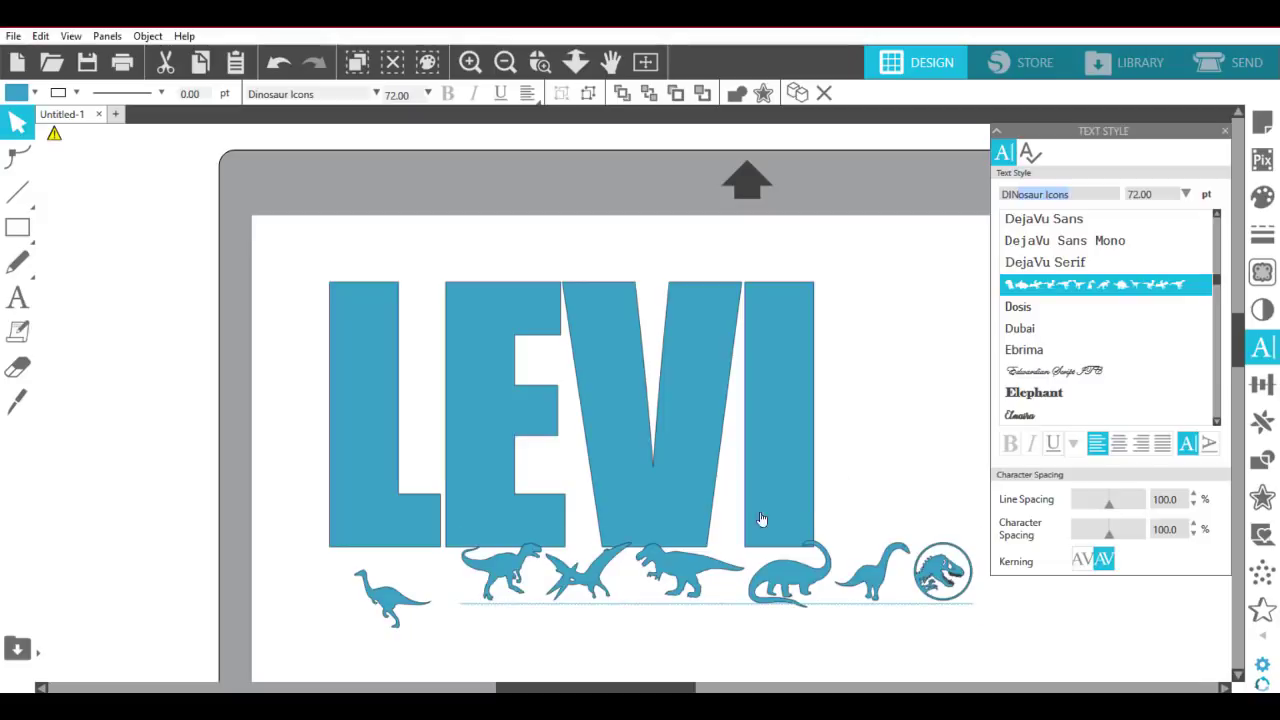
{"action": "left_click_drag", "start_coordinate": [674, 570], "coordinate": [632, 591]}
{"action": "left_click", "coordinate": [932, 524]}
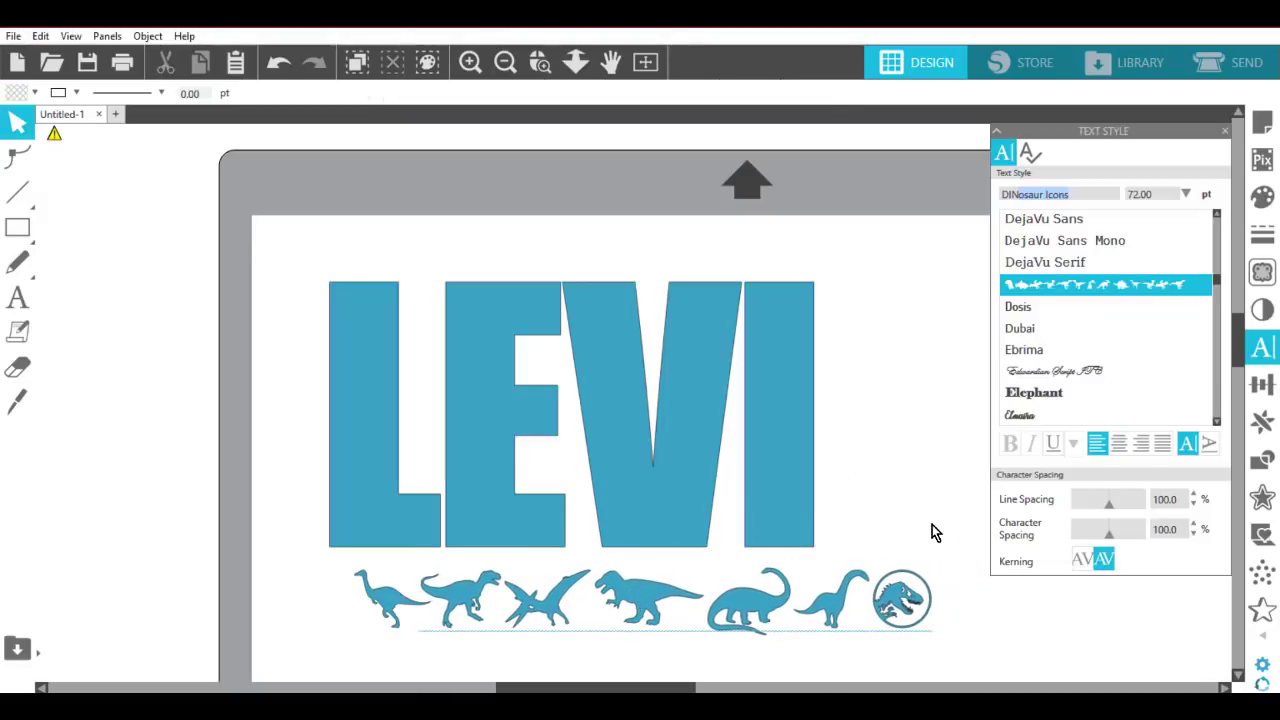
Ungroup the row of six dinosaur characters into separate shapes.
{"action": "left_click", "coordinate": [874, 607]}
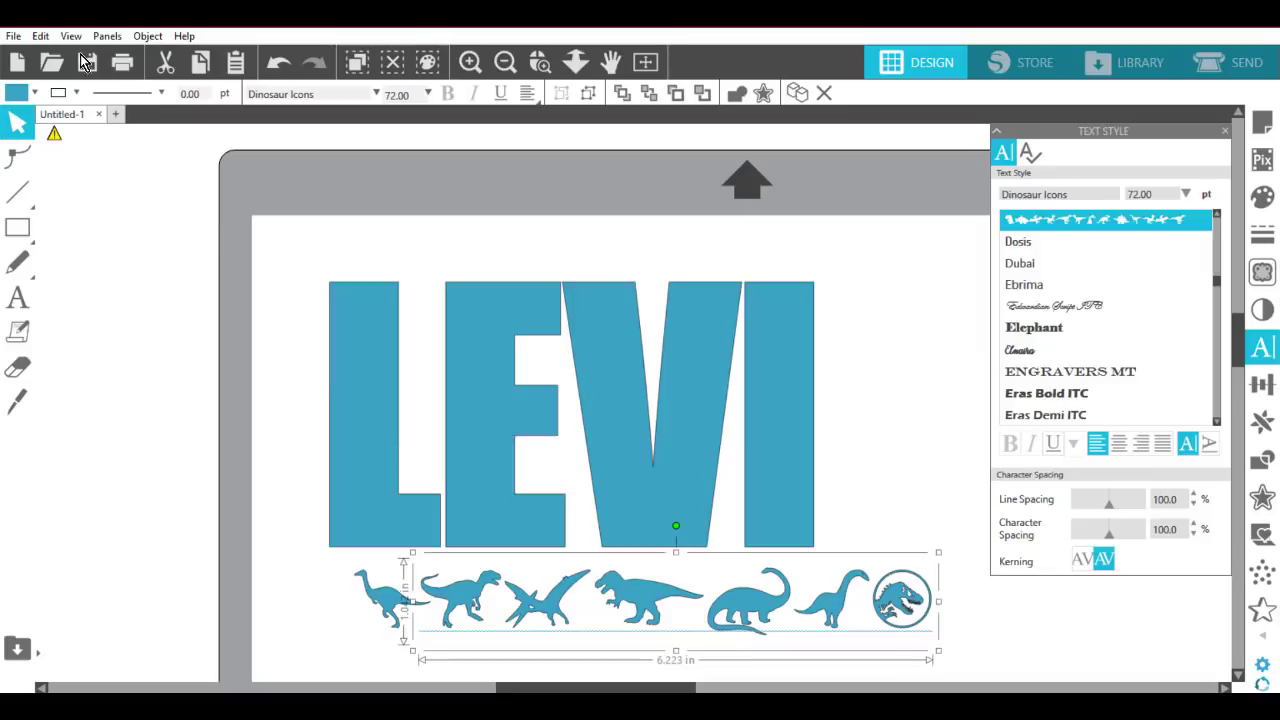
{"action": "left_click", "coordinate": [137, 35]}
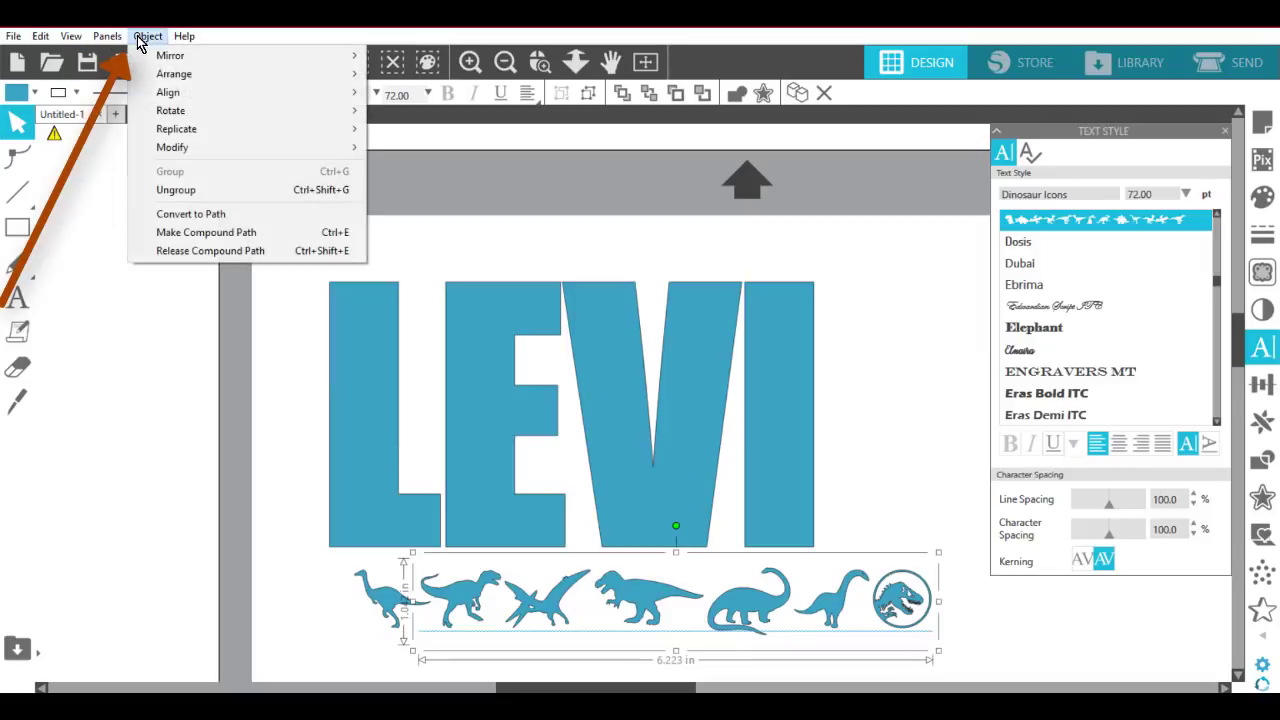
{"action": "left_click", "coordinate": [182, 189]}
Reposition the seven separate dinosaur shapes into a spread-out row below the name, starting at the page's left edge.
{"action": "left_click_drag", "start_coordinate": [360, 600], "coordinate": [276, 597]}
{"action": "left_click_drag", "start_coordinate": [470, 600], "coordinate": [406, 598]}
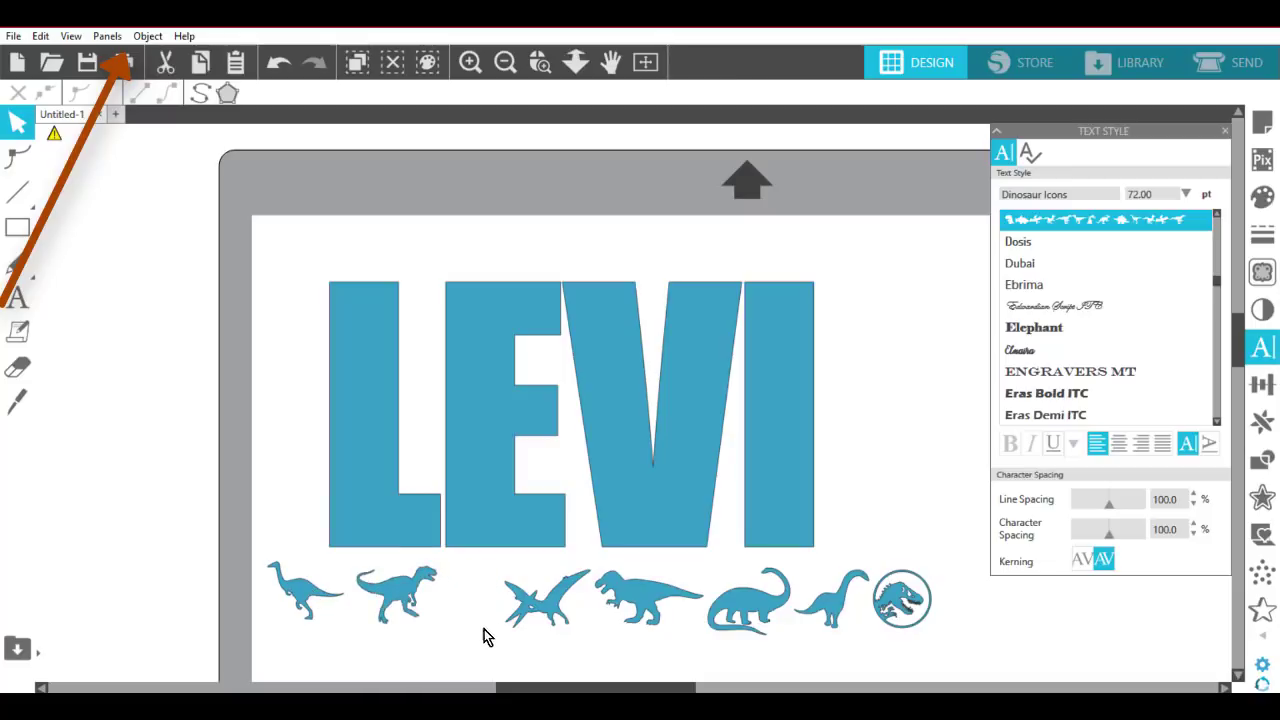
{"action": "left_click_drag", "start_coordinate": [578, 626], "coordinate": [531, 623]}
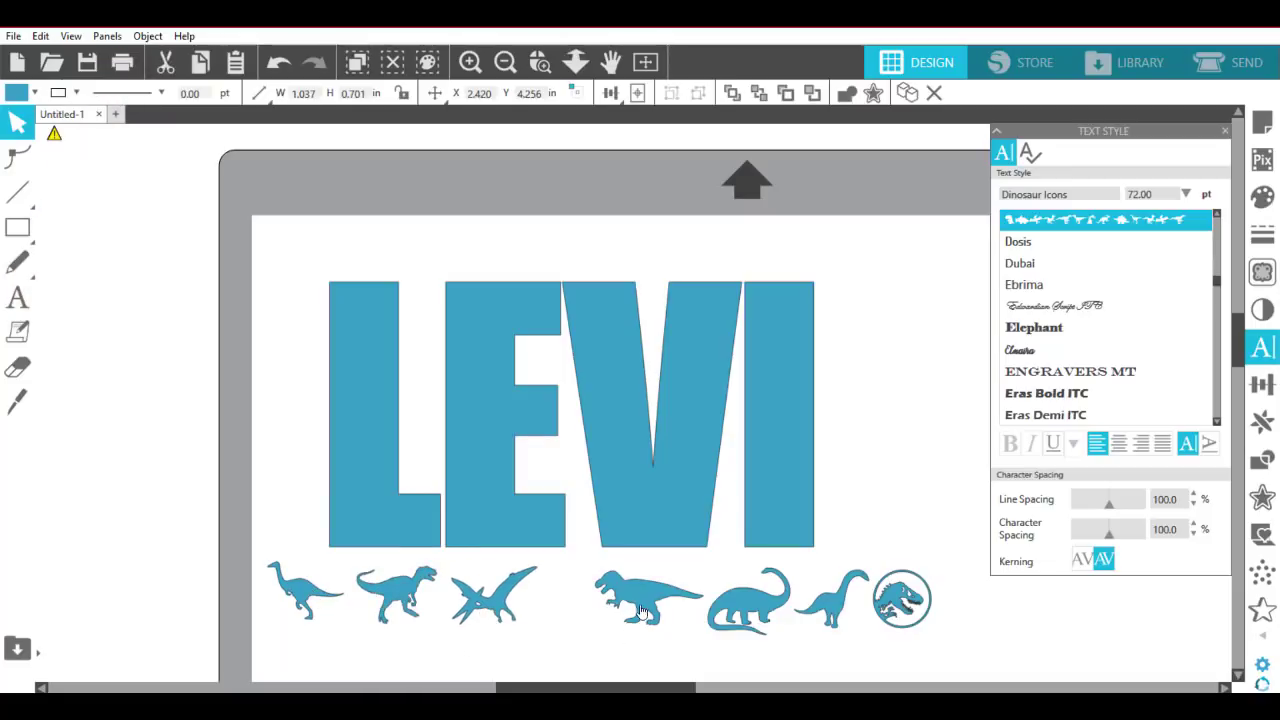
{"action": "left_click_drag", "start_coordinate": [642, 612], "coordinate": [596, 612]}
{"action": "left_click_drag", "start_coordinate": [745, 615], "coordinate": [713, 615]}
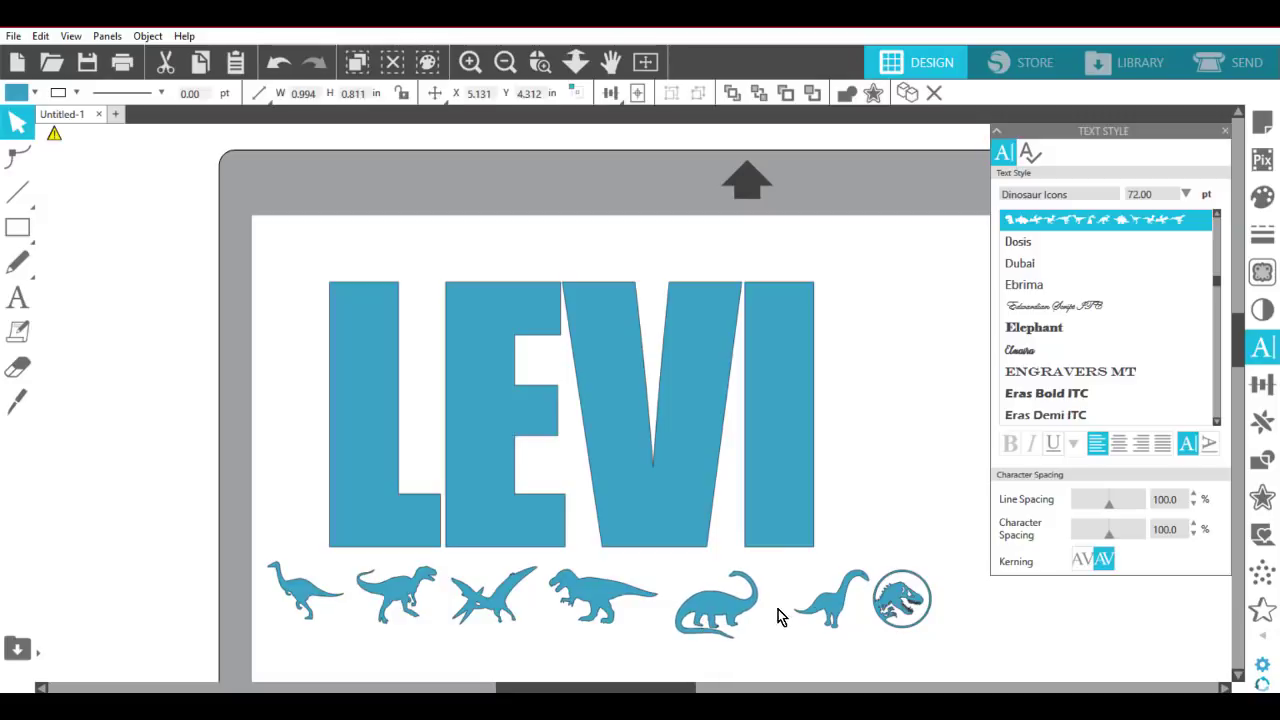
{"action": "left_click_drag", "start_coordinate": [833, 598], "coordinate": [810, 605]}
{"action": "mouse_move", "coordinate": [905, 596]}
{"action": "left_mouse_down"}
{"action": "mouse_move", "coordinate": [872, 607]}
{"action": "mouse_move", "coordinate": [883, 605]}
{"action": "left_mouse_up"}
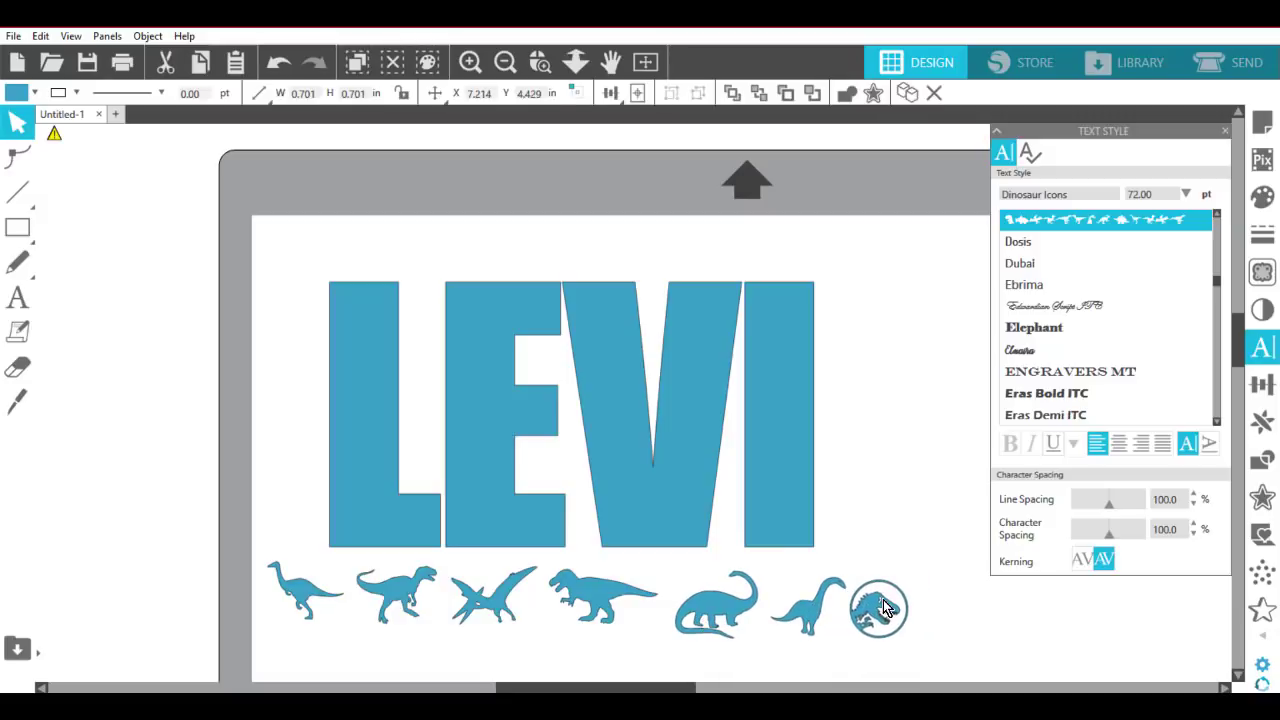
Switch the program's view to Business Edition.
{"action": "left_click", "coordinate": [186, 35]}
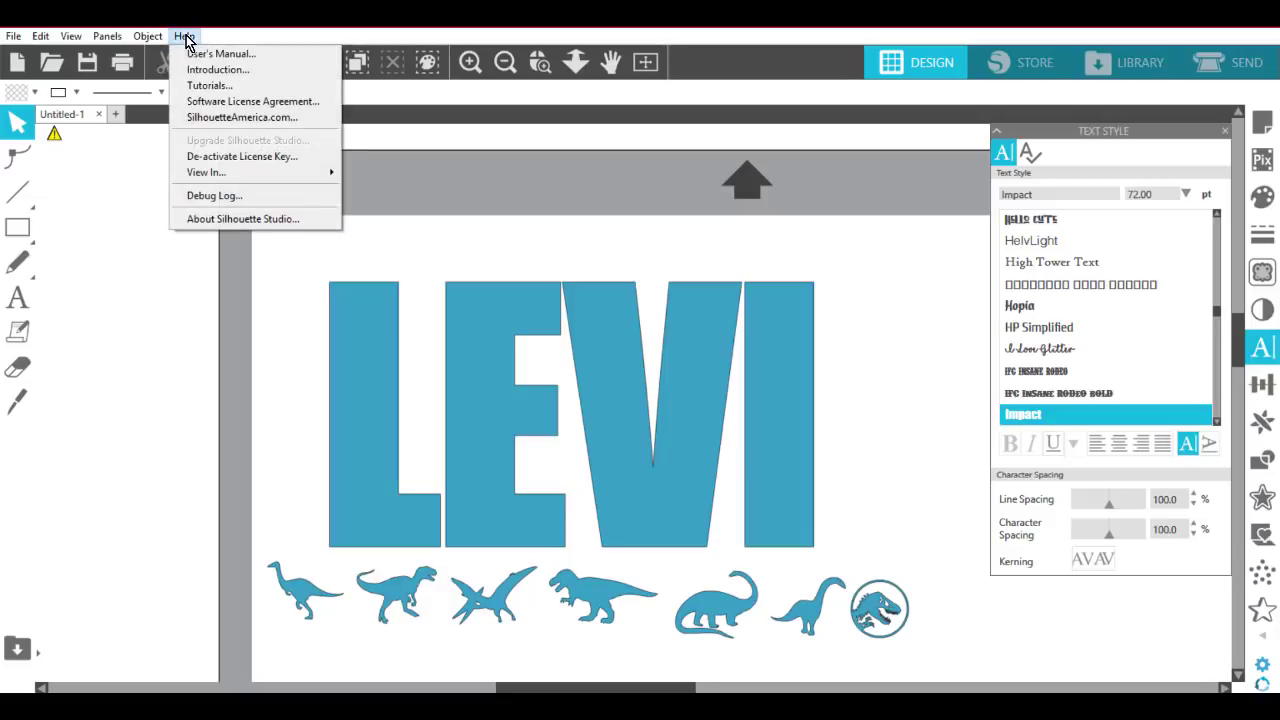
{"action": "mouse_move", "coordinate": [212, 176]}
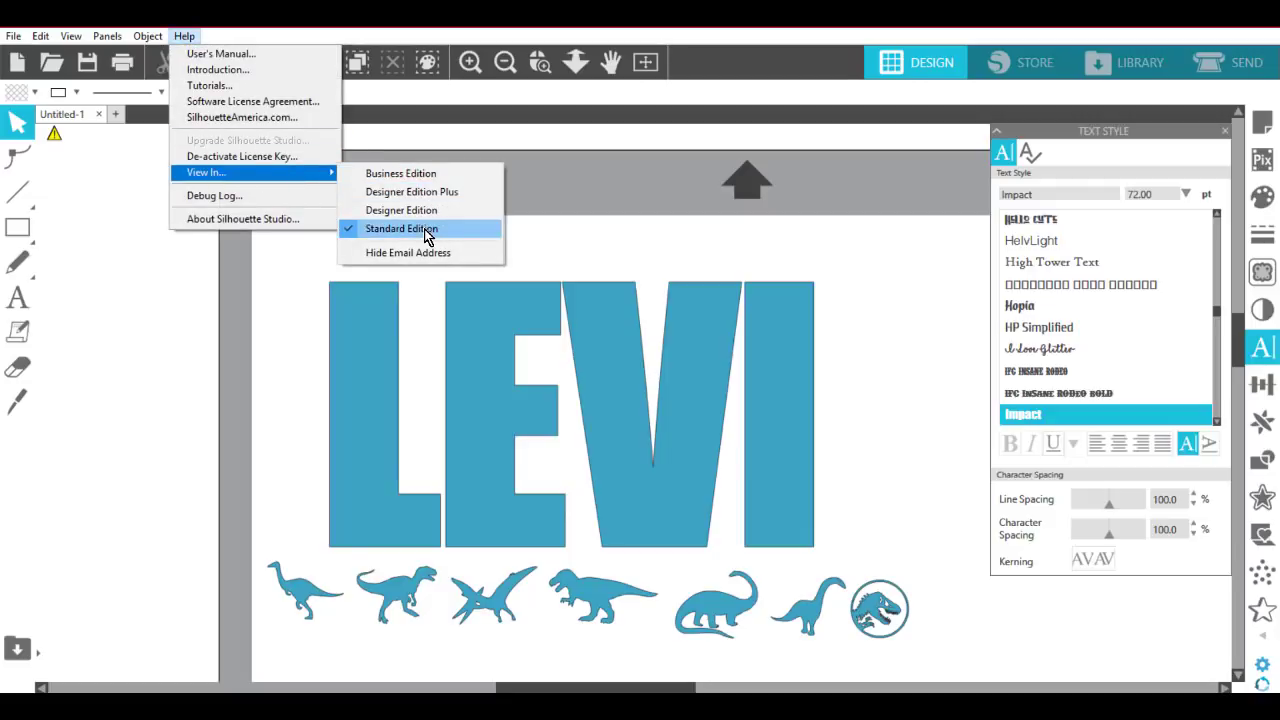
{"action": "left_click", "coordinate": [430, 174]}
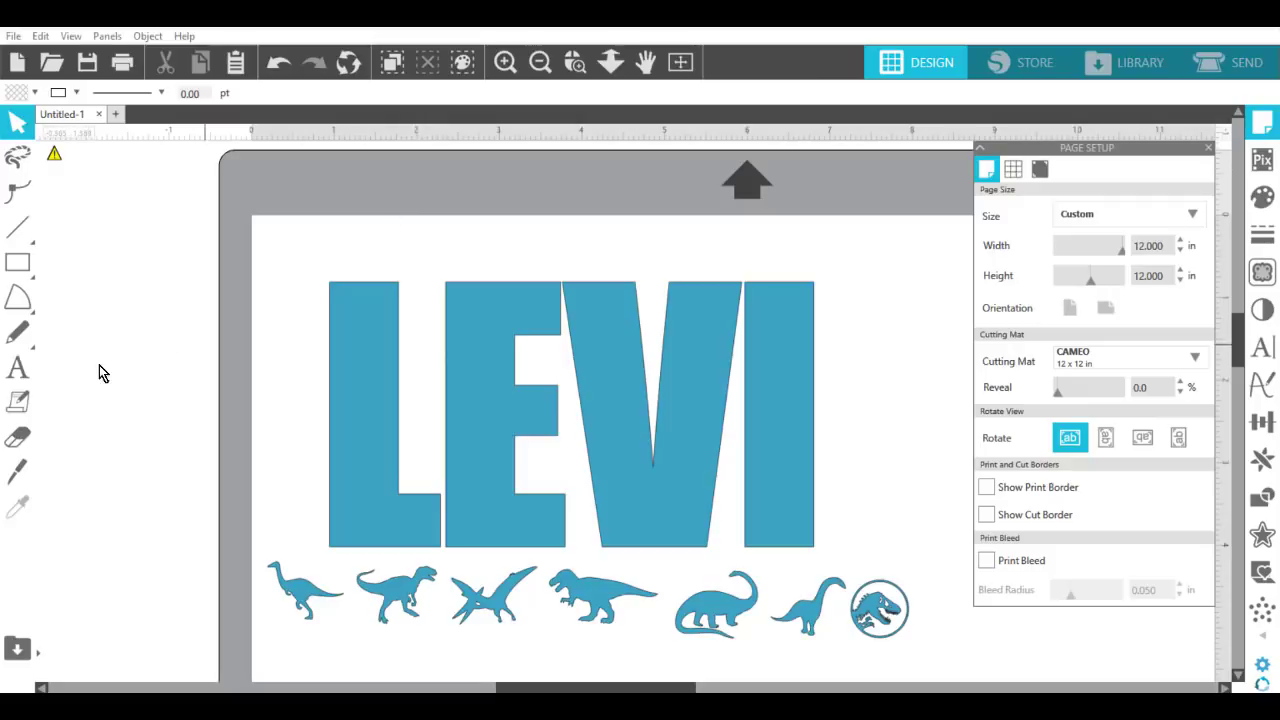
Add the text A above the name's first letter and set its font to Dinosaur Icons.
{"action": "left_click", "coordinate": [17, 372]}
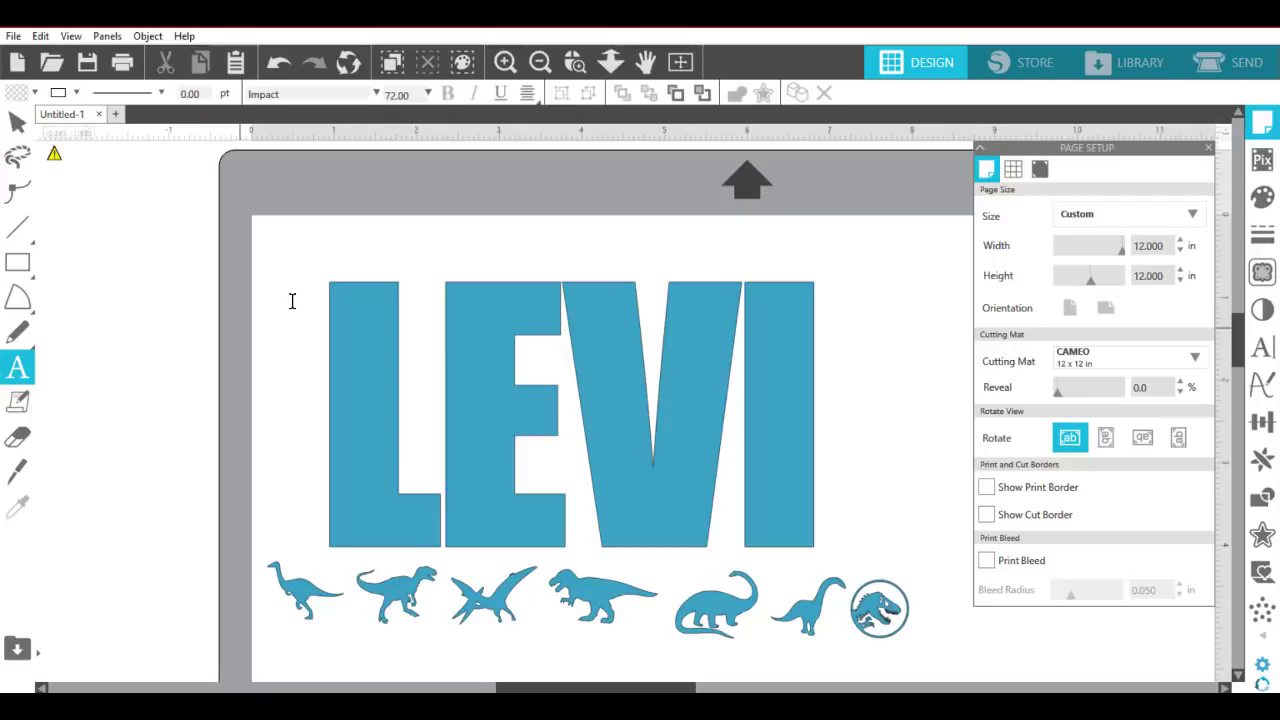
{"action": "left_click", "coordinate": [368, 250]}
{"action": "type", "text": "A"}
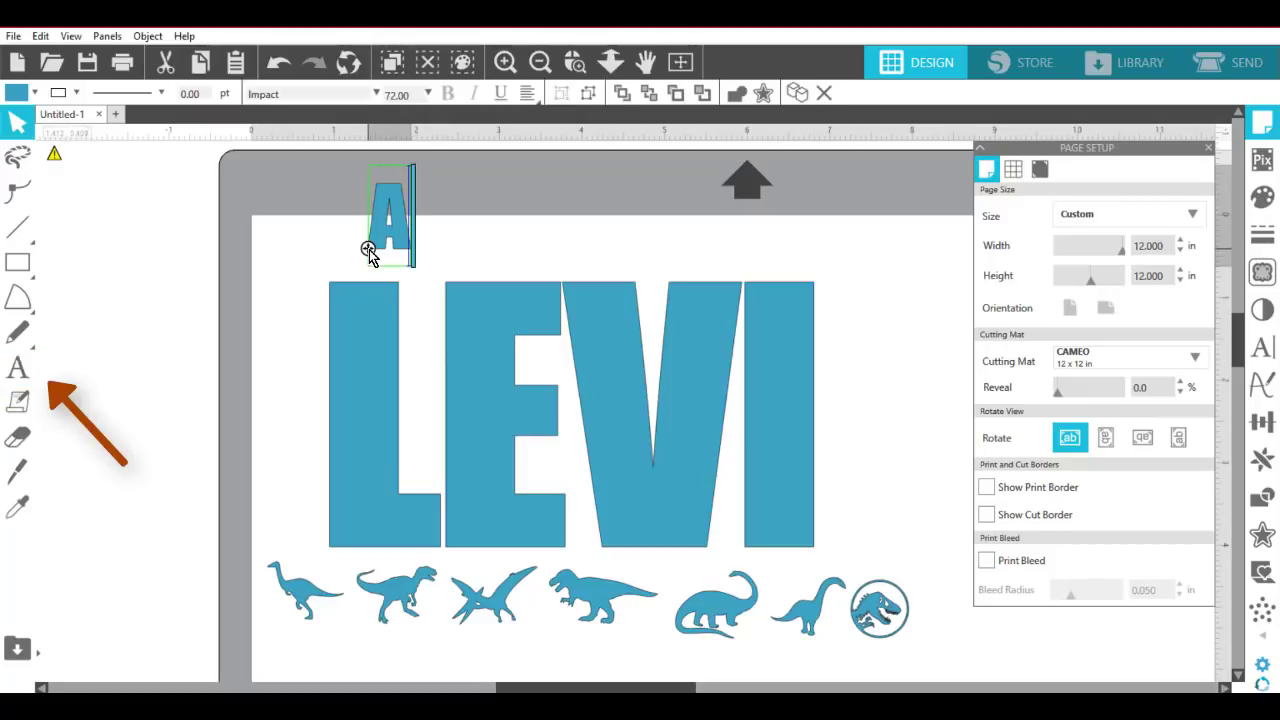
{"action": "double_click", "coordinate": [384, 233]}
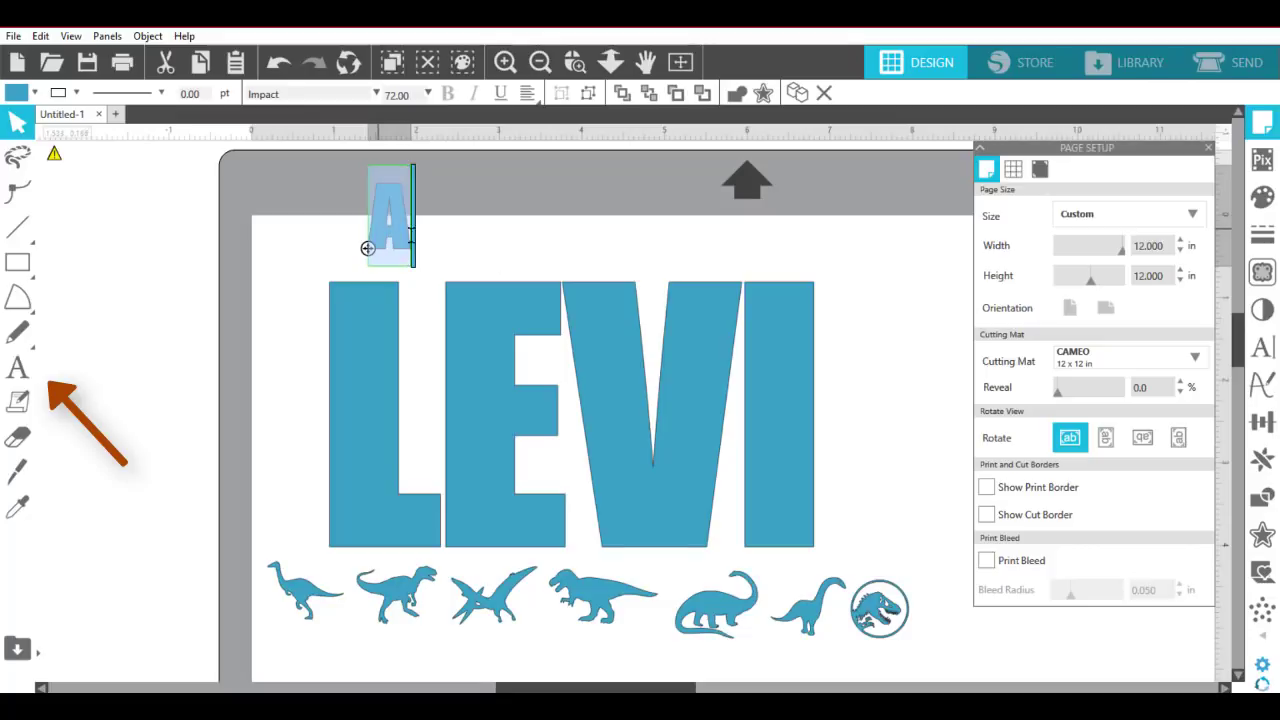
{"action": "left_click", "coordinate": [1262, 352]}
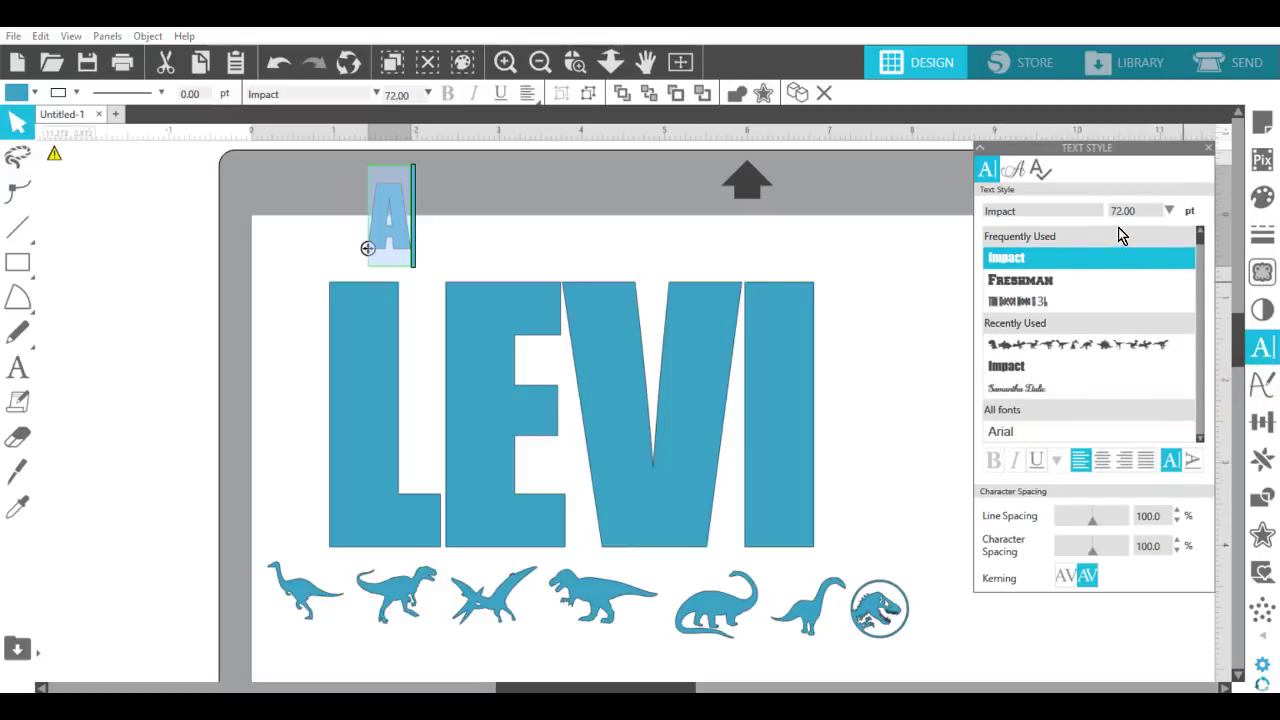
{"action": "left_click", "coordinate": [1023, 211]}
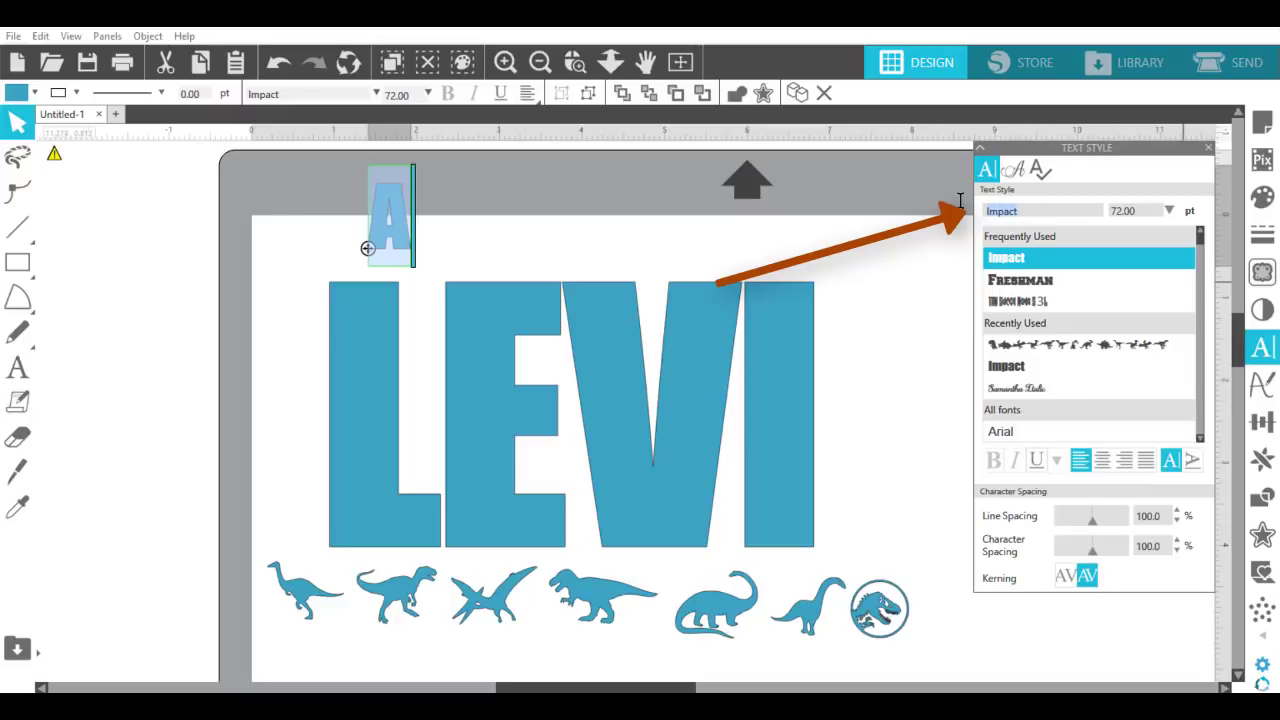
{"action": "type", "text": "Di"}
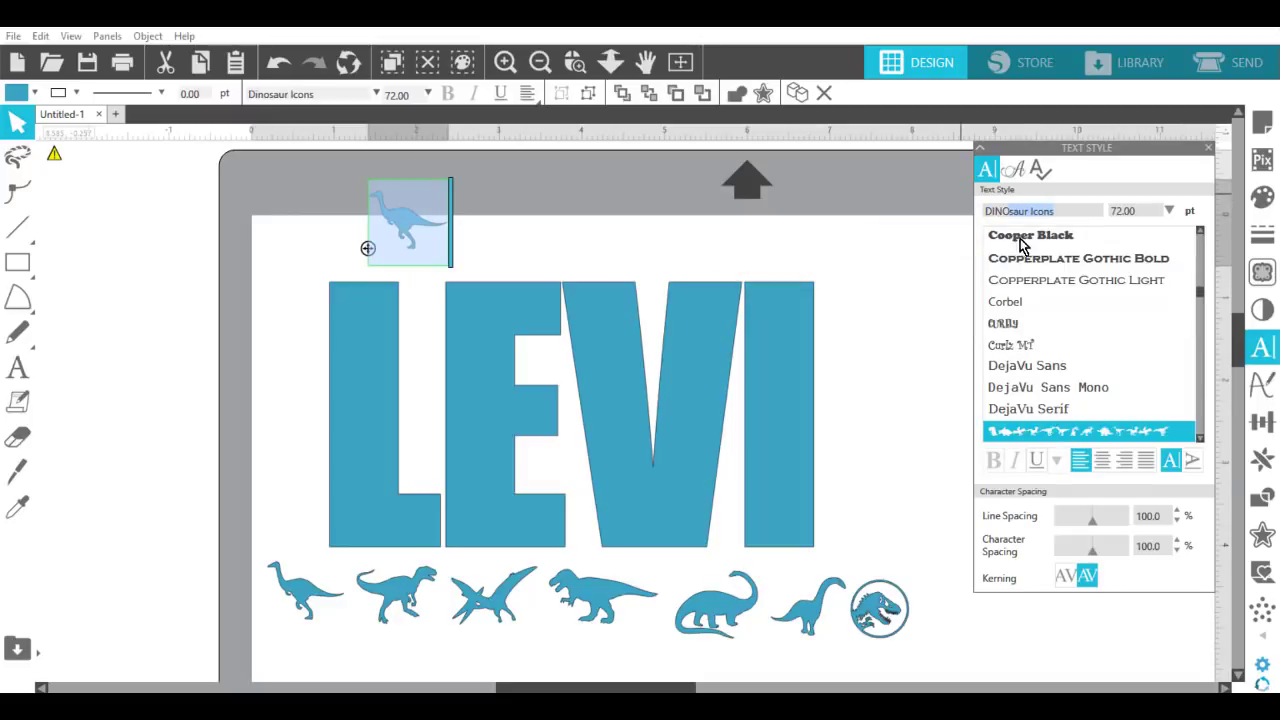
Replace the selected character with three Dinosaur Icons glyphs: a triceratops, a round-backed long-tailed dinosaur and a crested upright dinosaur.
{"action": "left_click", "coordinate": [1013, 170]}
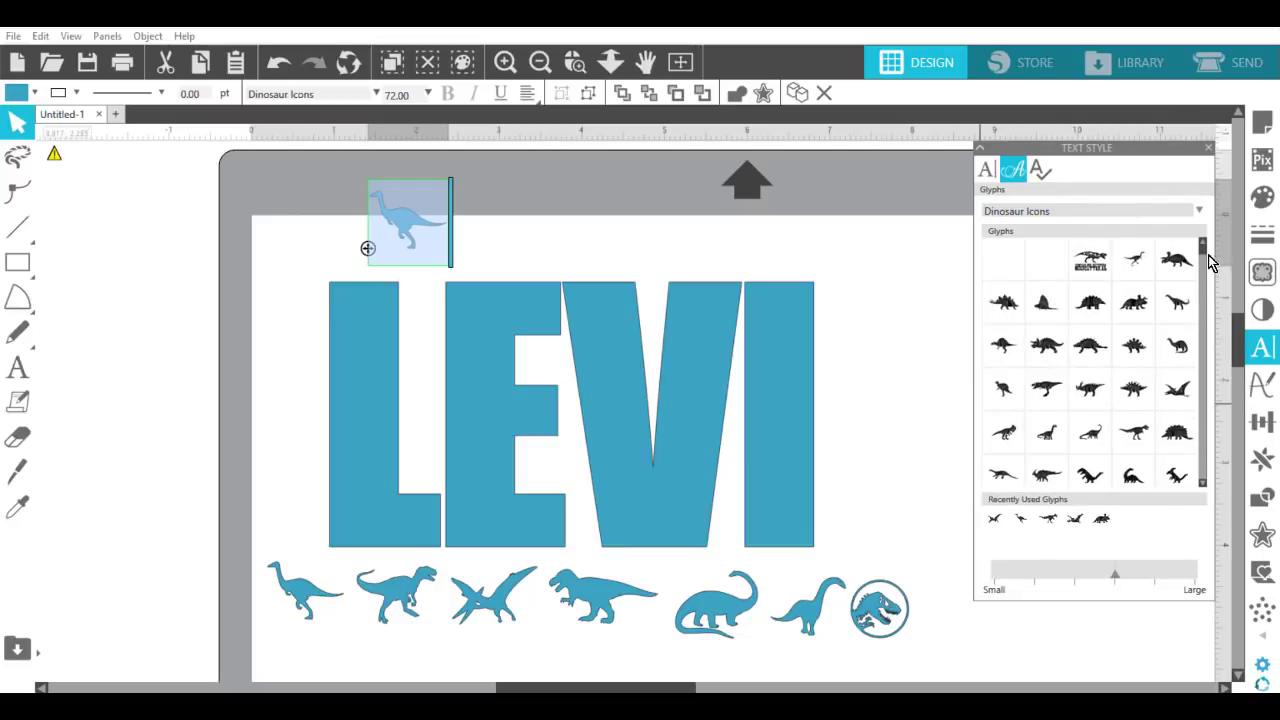
{"action": "left_click_drag", "start_coordinate": [1203, 258], "coordinate": [1200, 272]}
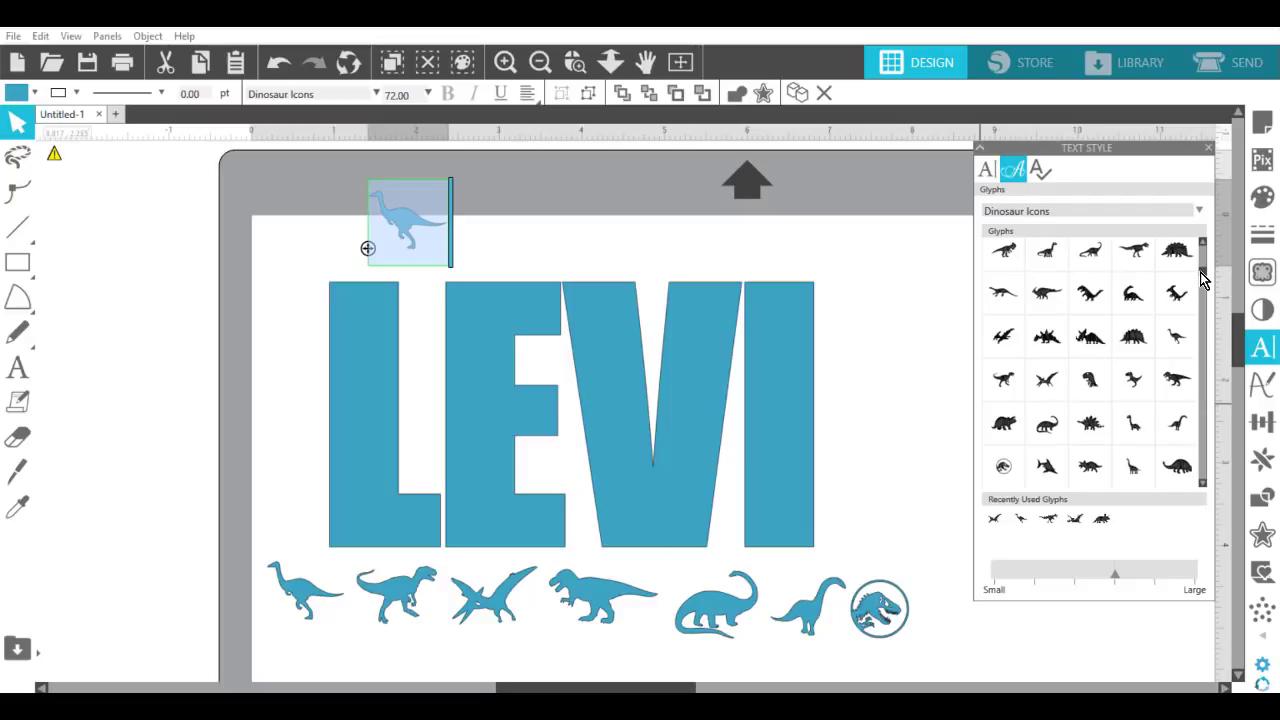
{"action": "scroll", "coordinate": [1200, 274], "scroll_direction": "down", "scroll_amount": 3}
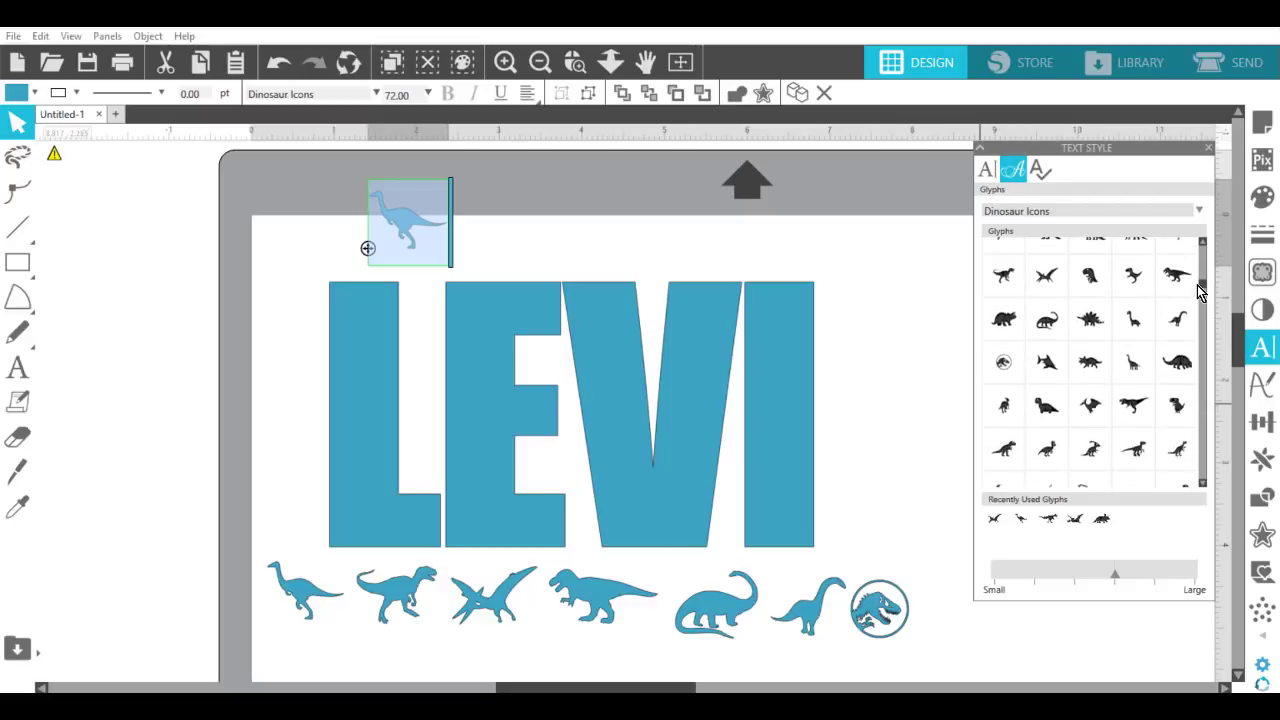
{"action": "left_click", "coordinate": [1090, 350]}
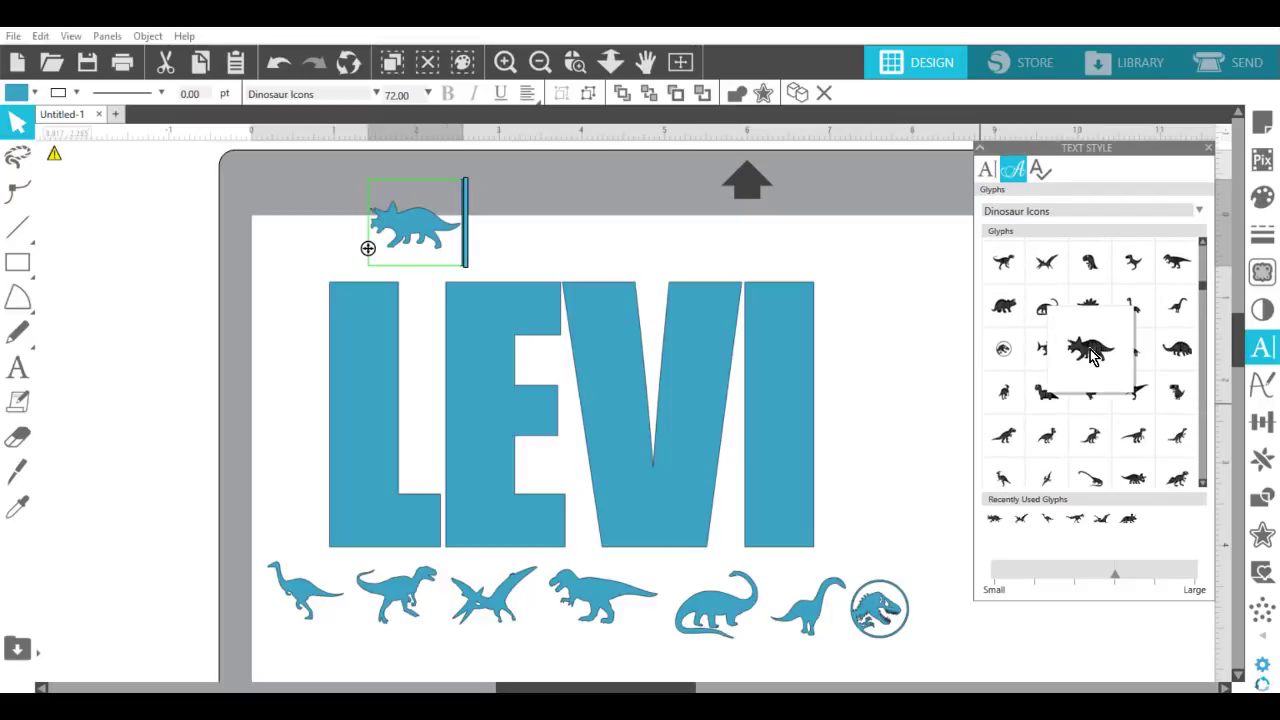
{"action": "left_click", "coordinate": [1180, 352]}
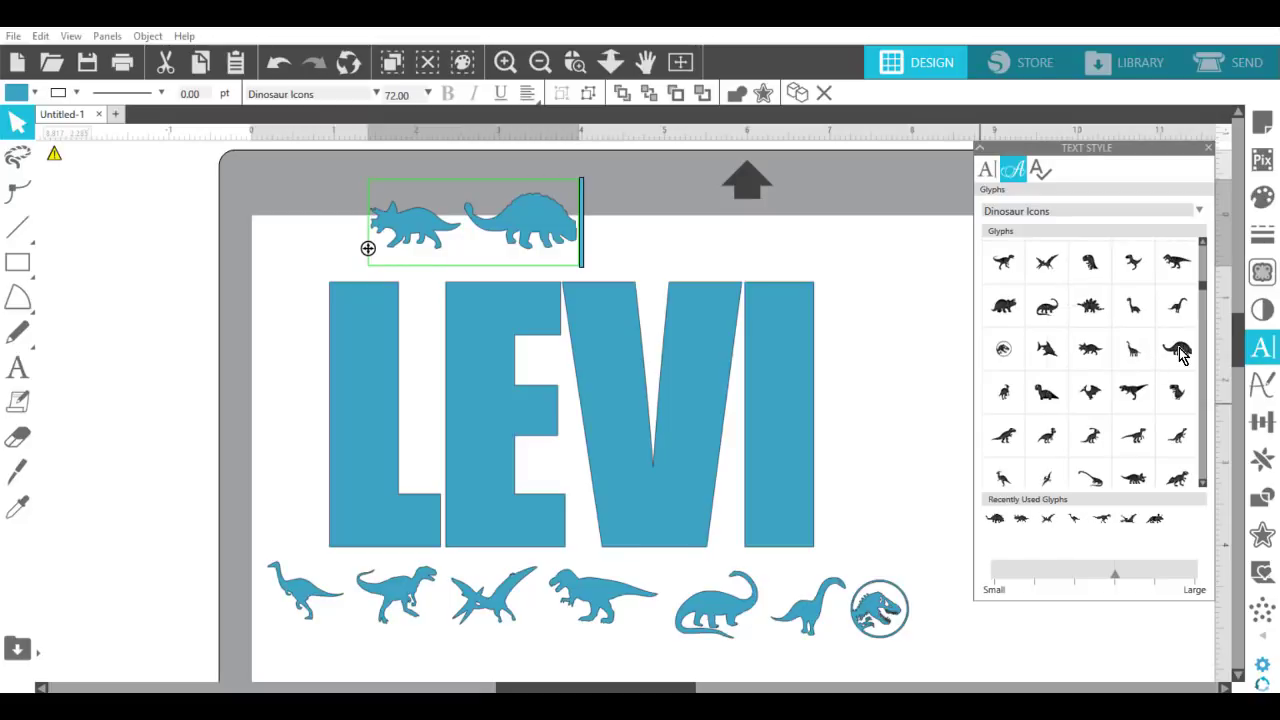
{"action": "left_click", "coordinate": [1097, 438]}
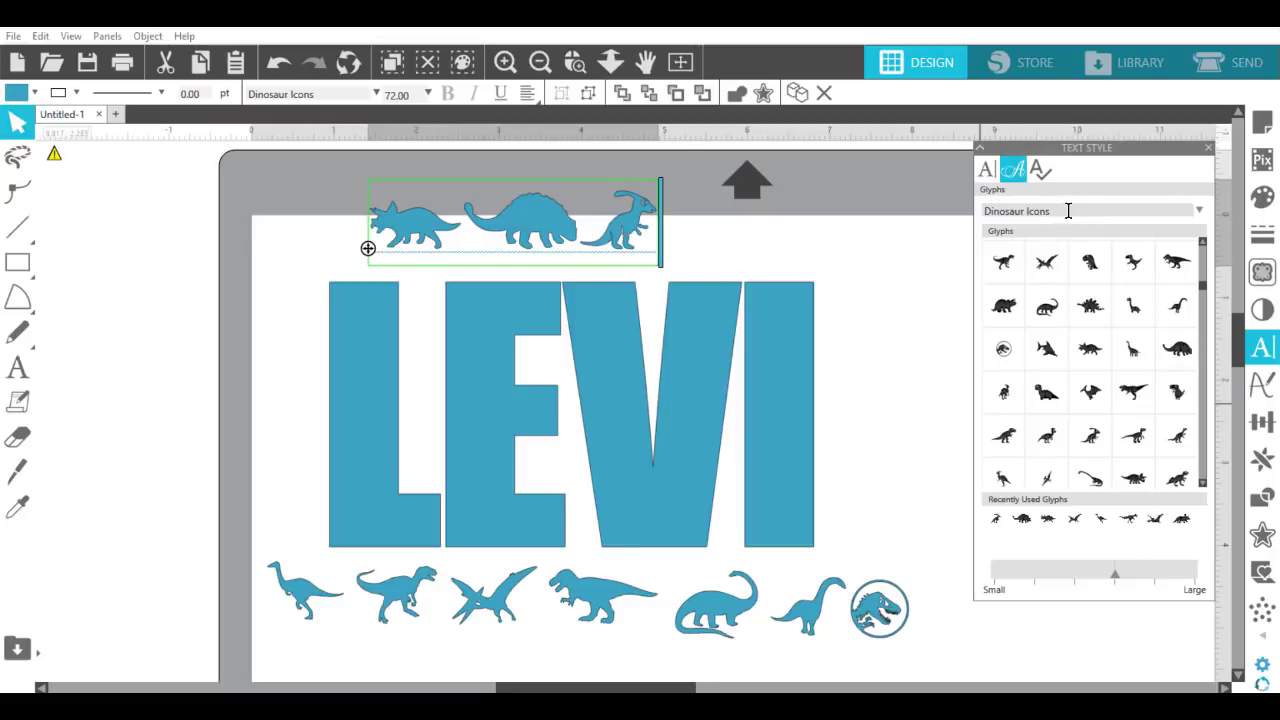
Examine the full glyph set of the Samantha Italic font, then leave text editing.
{"action": "left_click_drag", "start_coordinate": [1068, 211], "coordinate": [993, 205]}
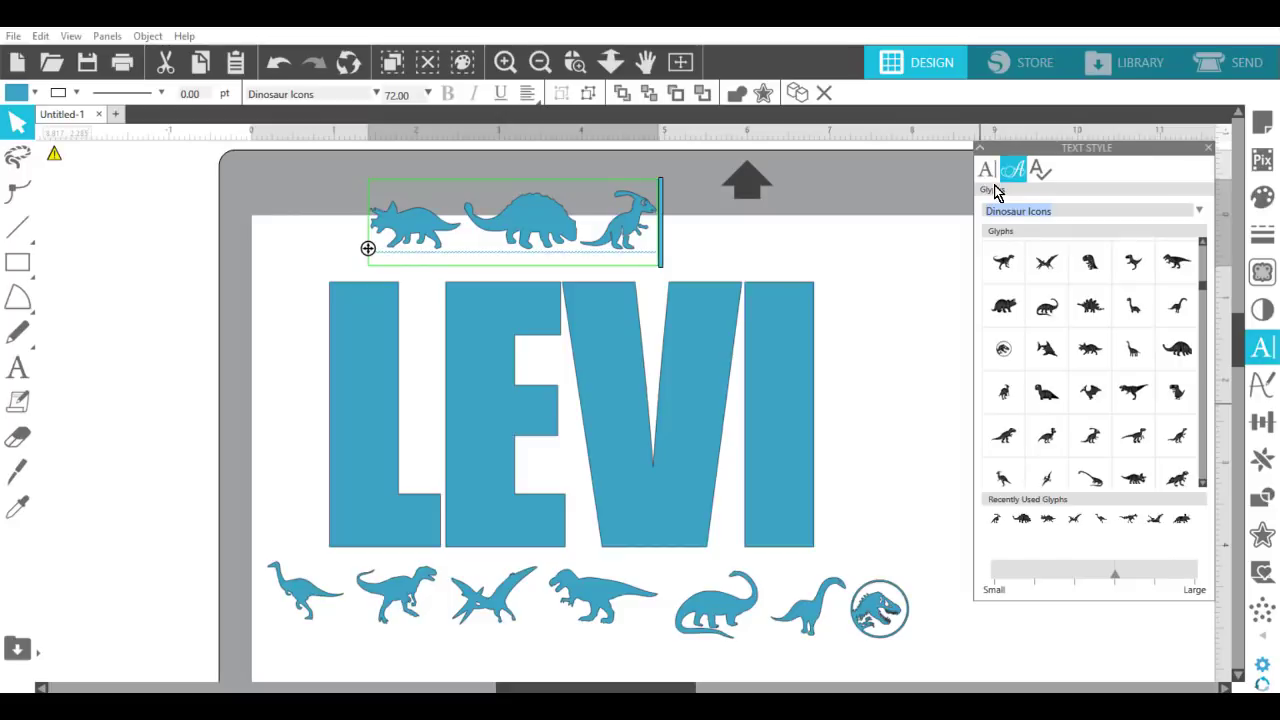
{"action": "type", "text": "SMA"}
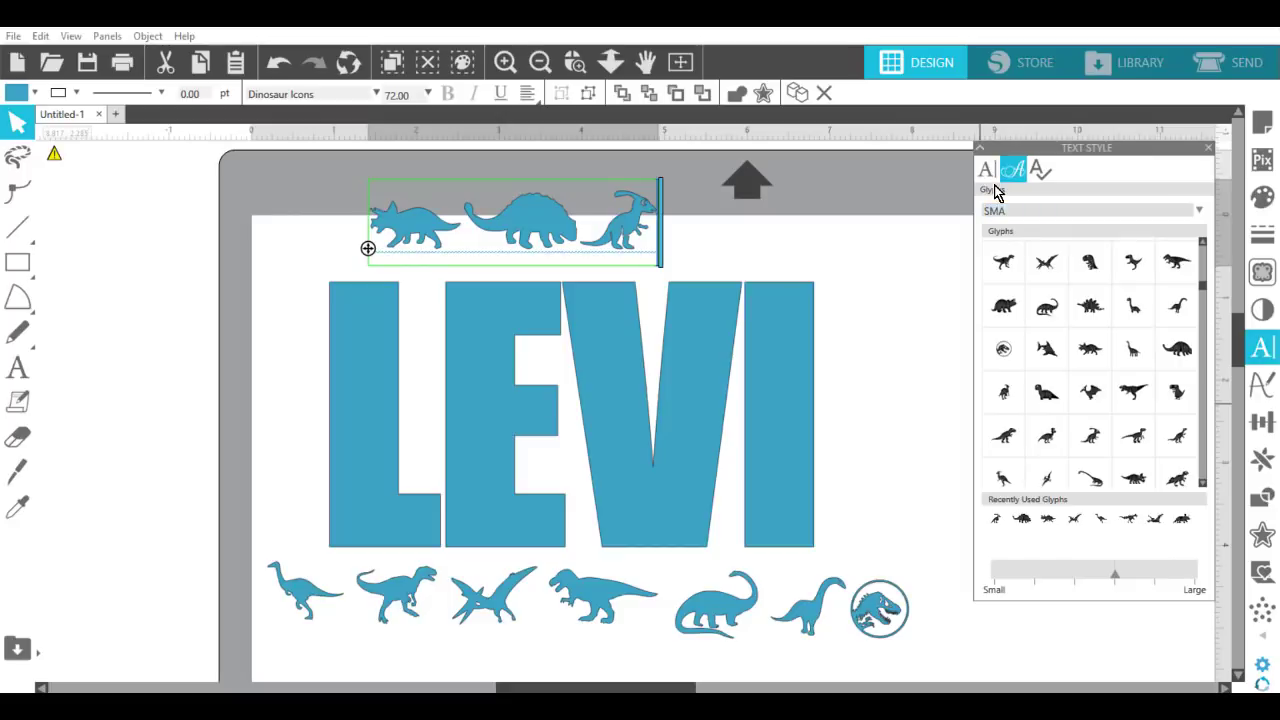
{"action": "key", "text": "BackSpace"}
{"action": "type", "text": "AMantha Italic"}
{"action": "key", "text": "Return"}
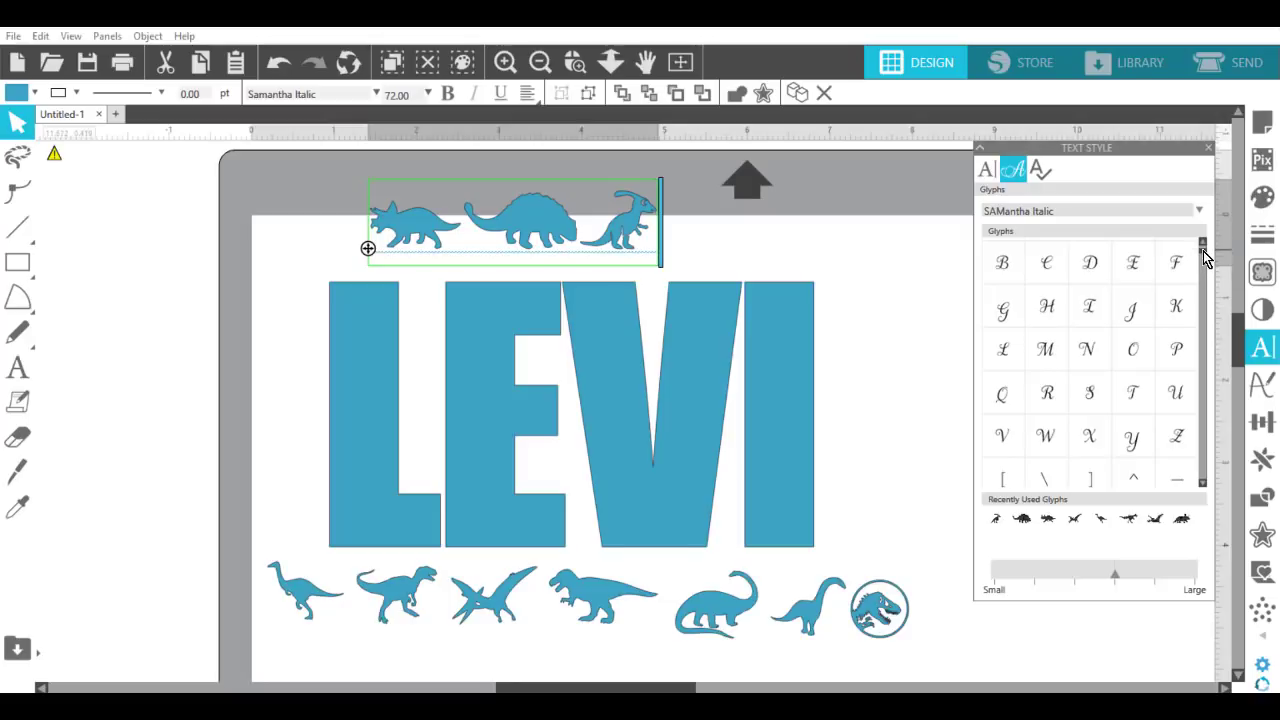
{"action": "left_click_drag", "start_coordinate": [1203, 256], "coordinate": [1181, 341]}
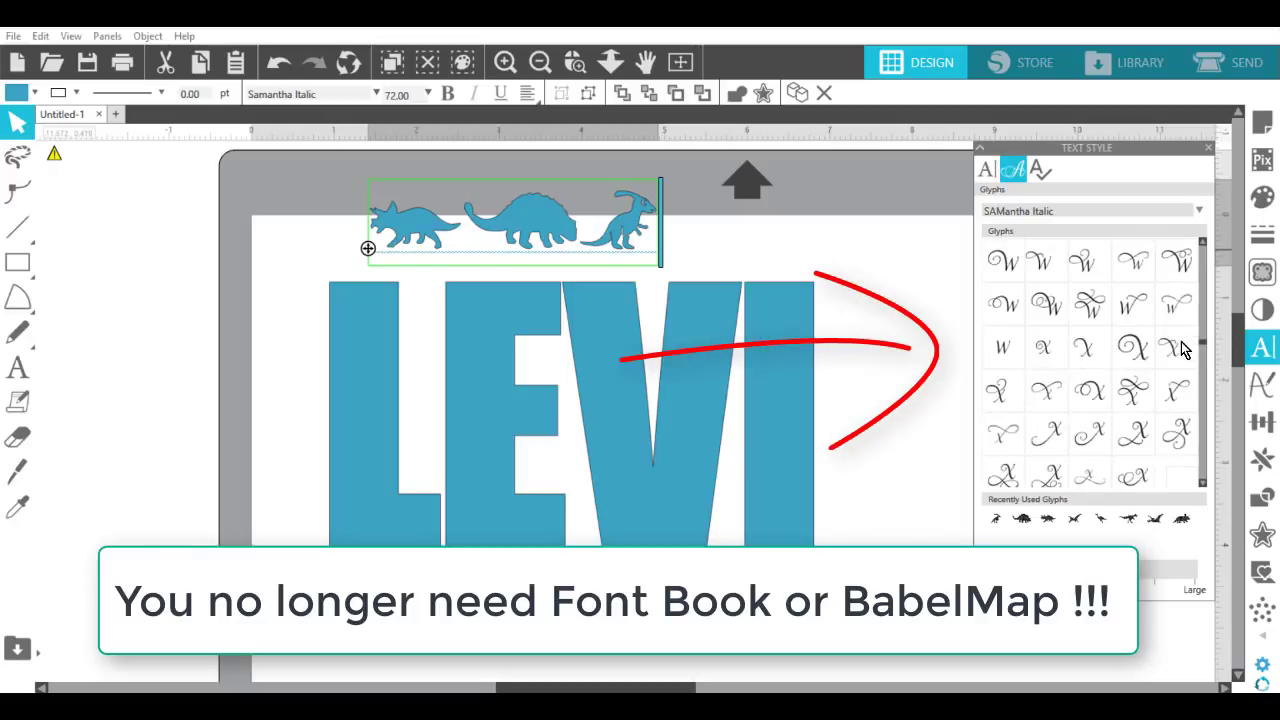
{"action": "left_click_drag", "start_coordinate": [1181, 349], "coordinate": [1190, 500]}
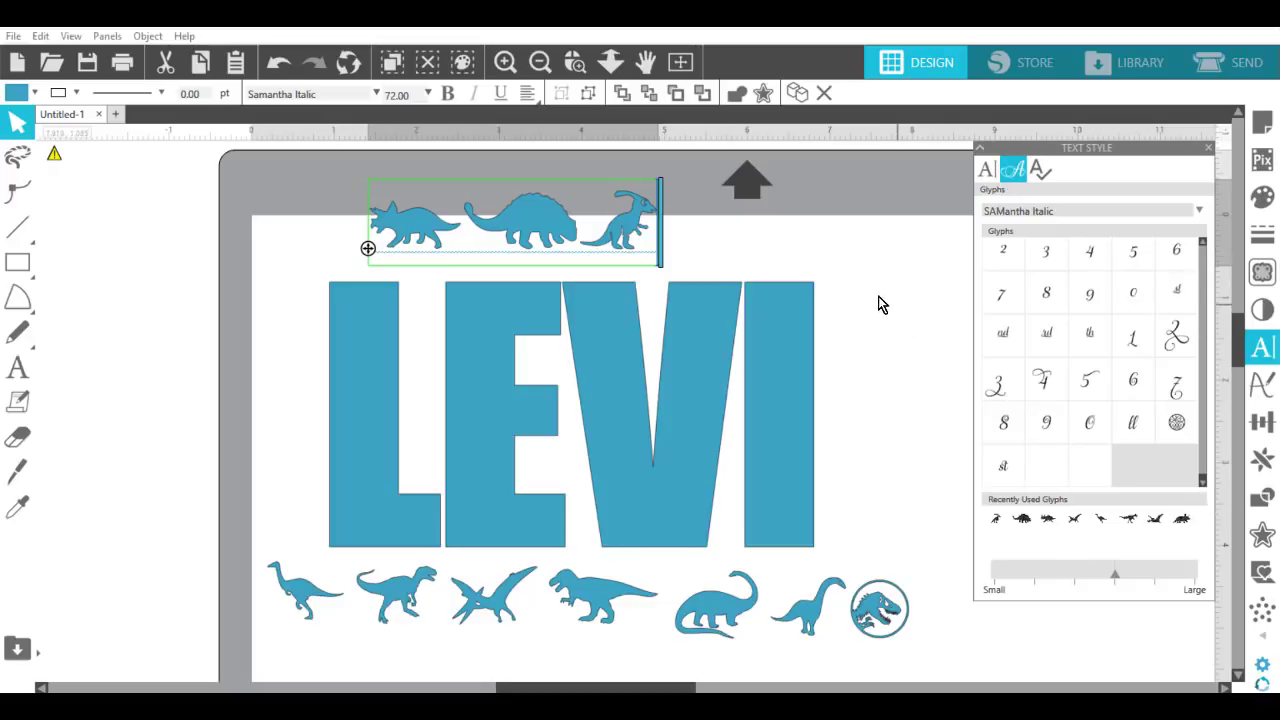
{"action": "left_click", "coordinate": [935, 192]}
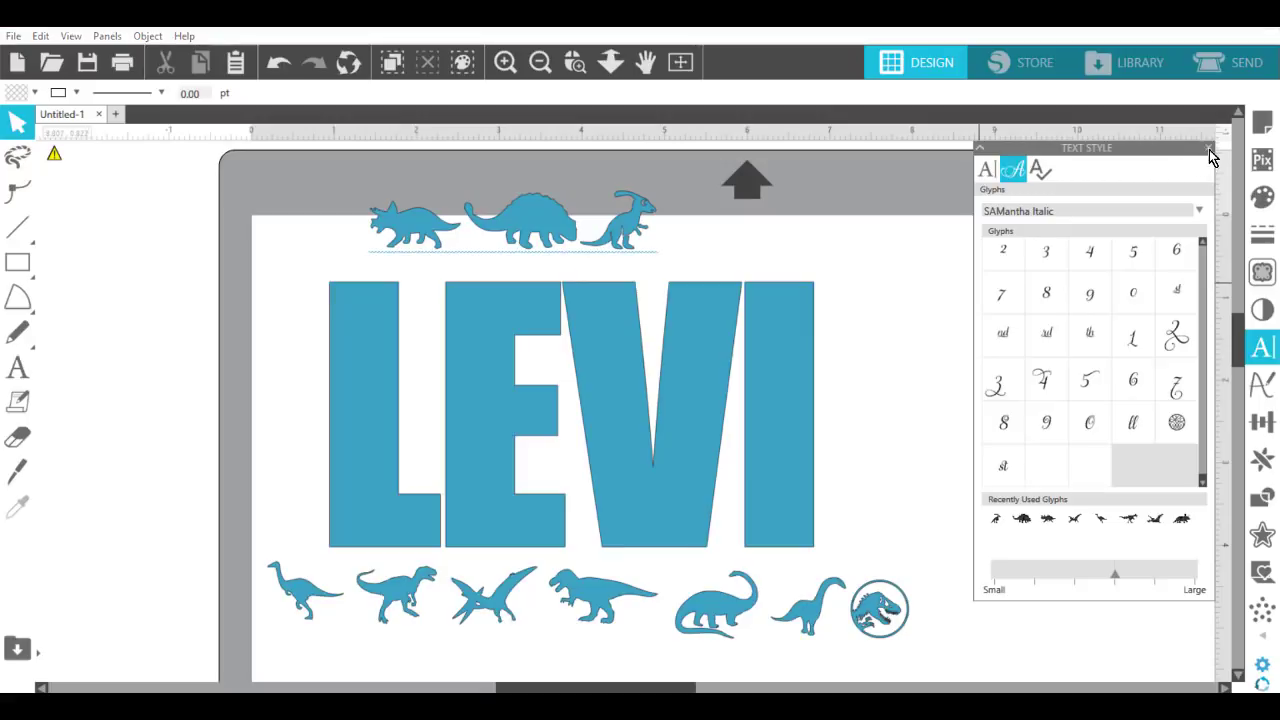
Switch the program's view back to Standard Edition and close the text style settings.
{"action": "left_click", "coordinate": [185, 37]}
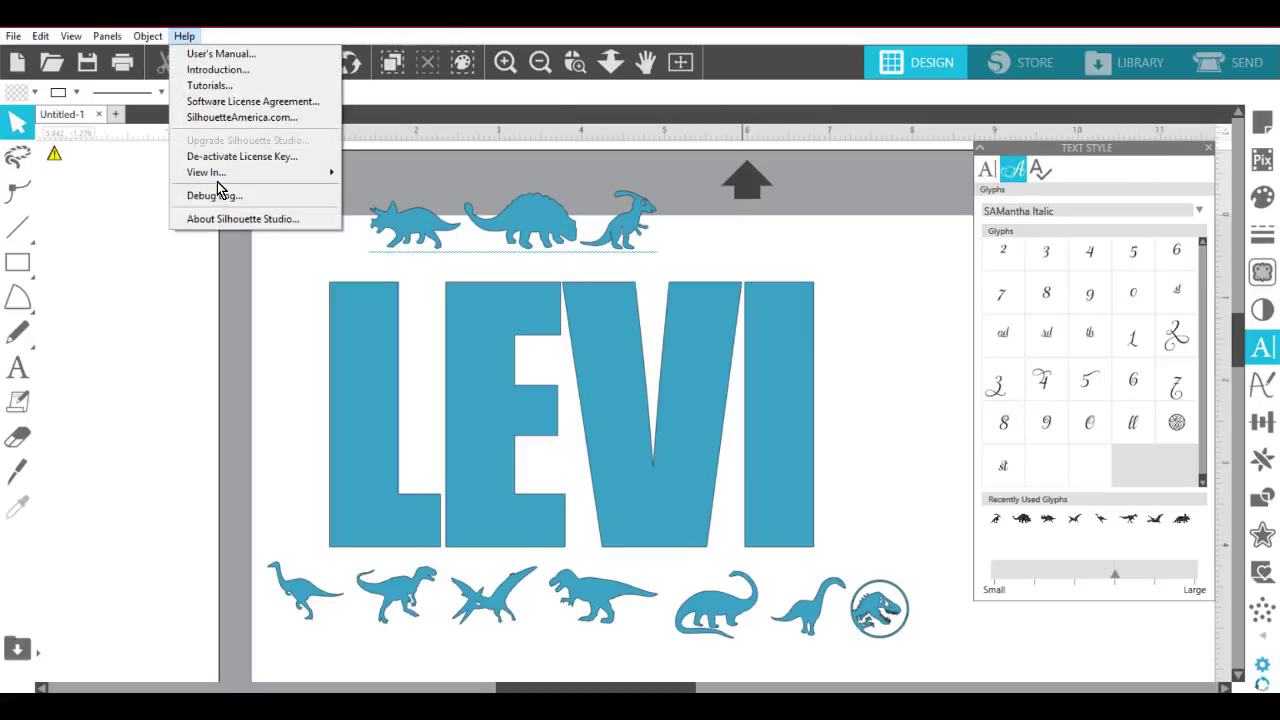
{"action": "mouse_move", "coordinate": [222, 172]}
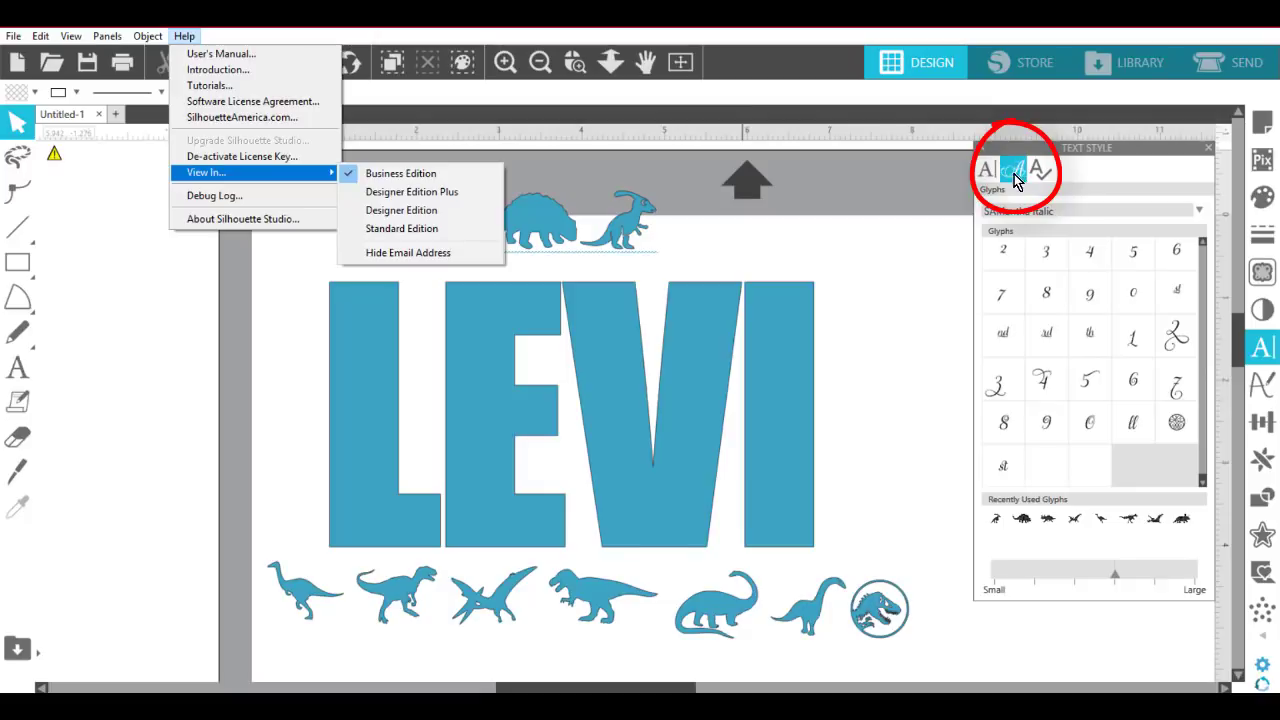
{"action": "left_click", "coordinate": [400, 229]}
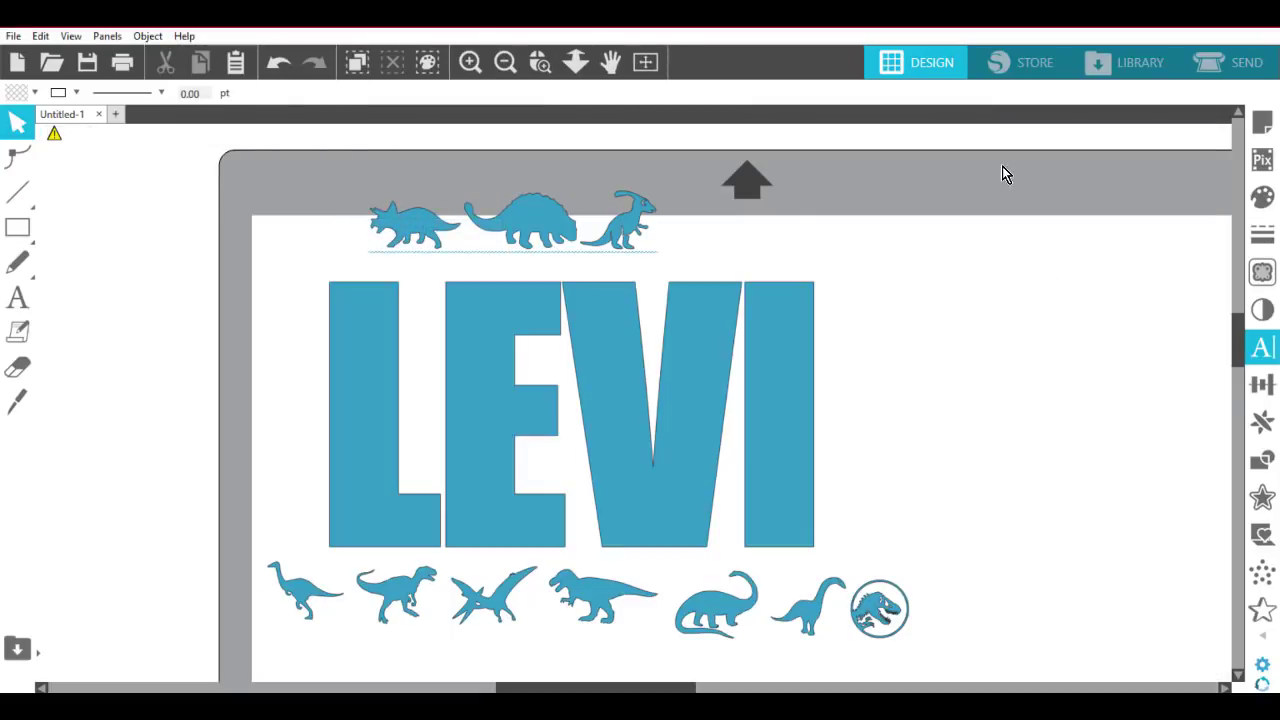
{"action": "left_click", "coordinate": [1262, 346]}
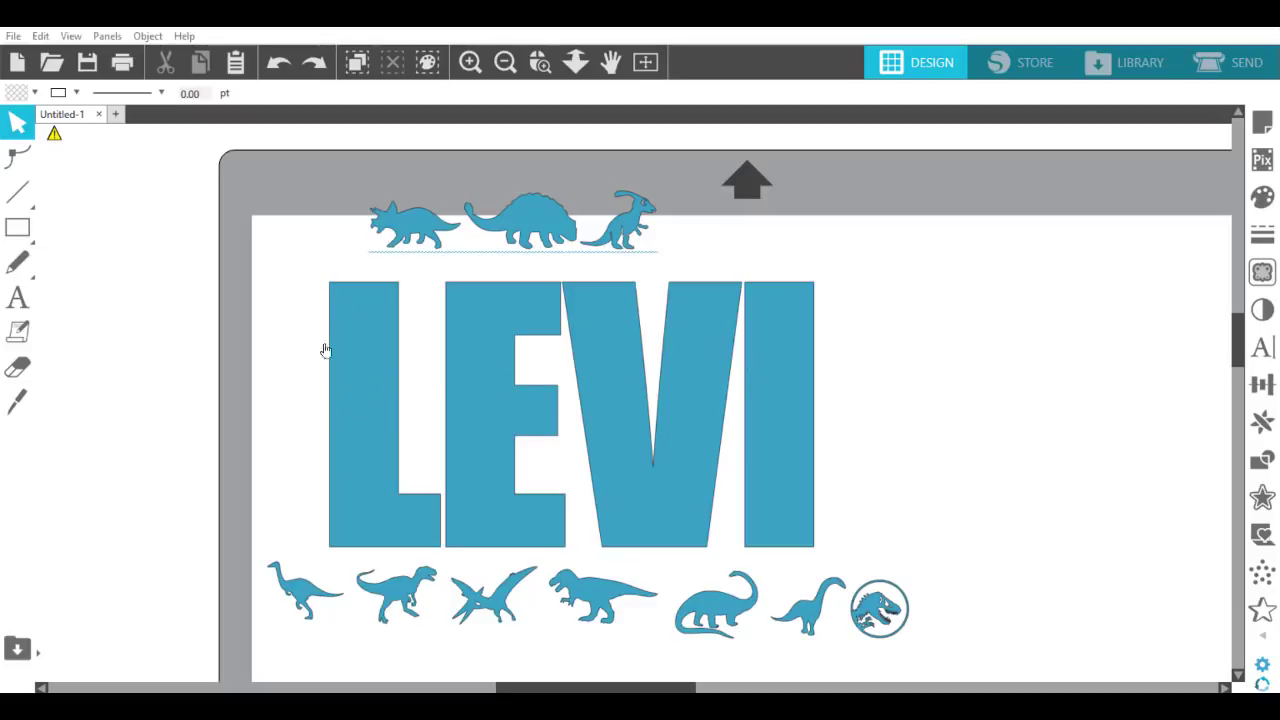
Group the four large letters of the name into one object.
{"action": "left_click_drag", "start_coordinate": [305, 295], "coordinate": [835, 437]}
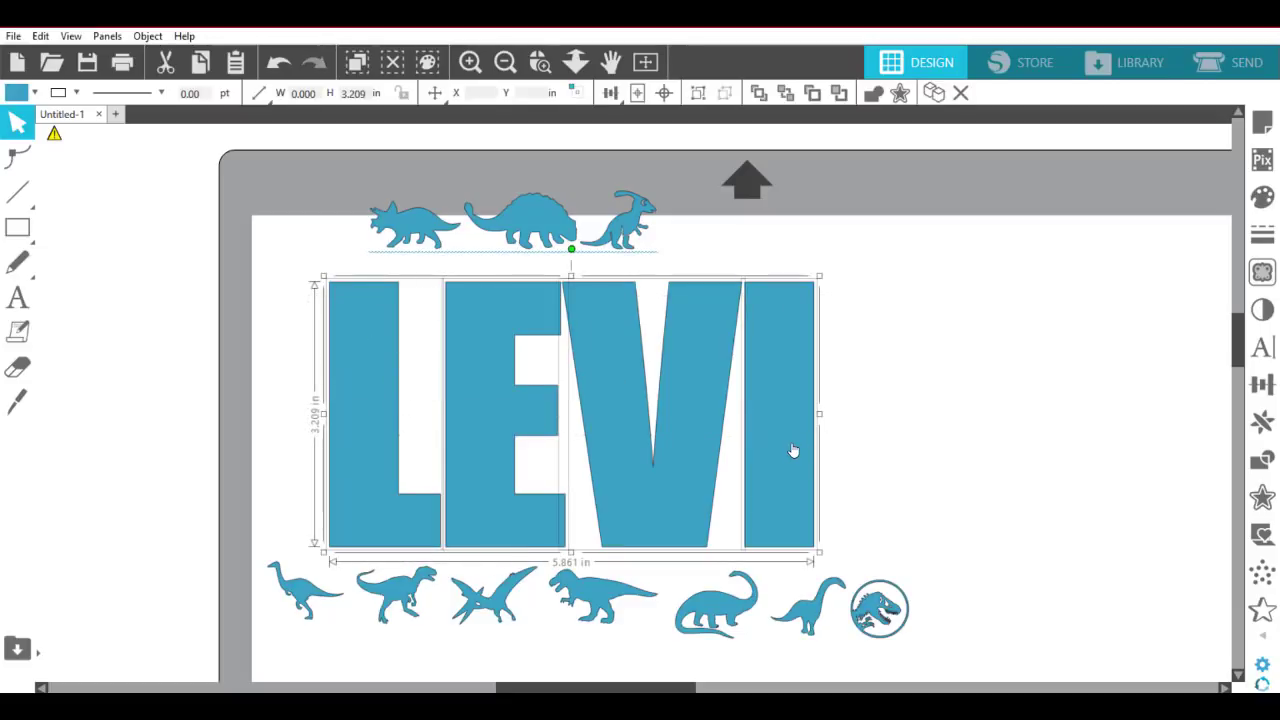
{"action": "right_click", "coordinate": [792, 450]}
{"action": "left_click", "coordinate": [843, 312]}
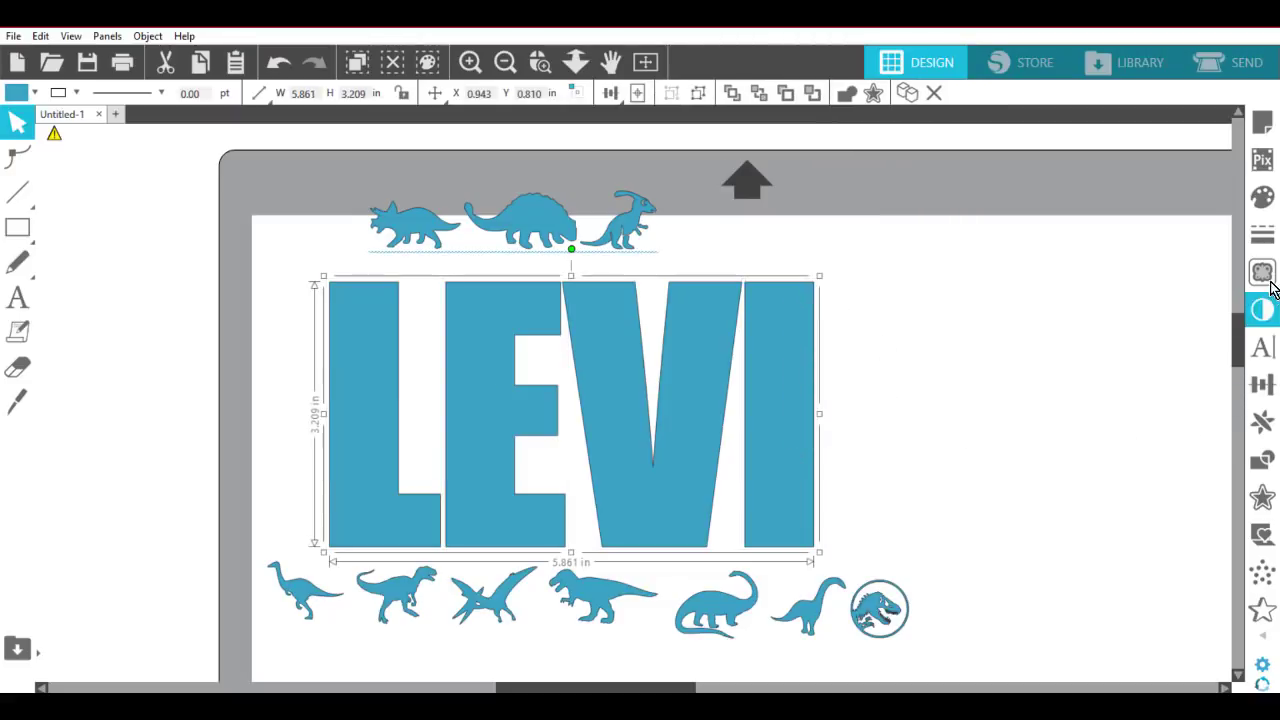
Create a 0.055 in offset with round corners around the grouped name letters and fill the offset shape with black.
{"action": "left_click", "coordinate": [1262, 498]}
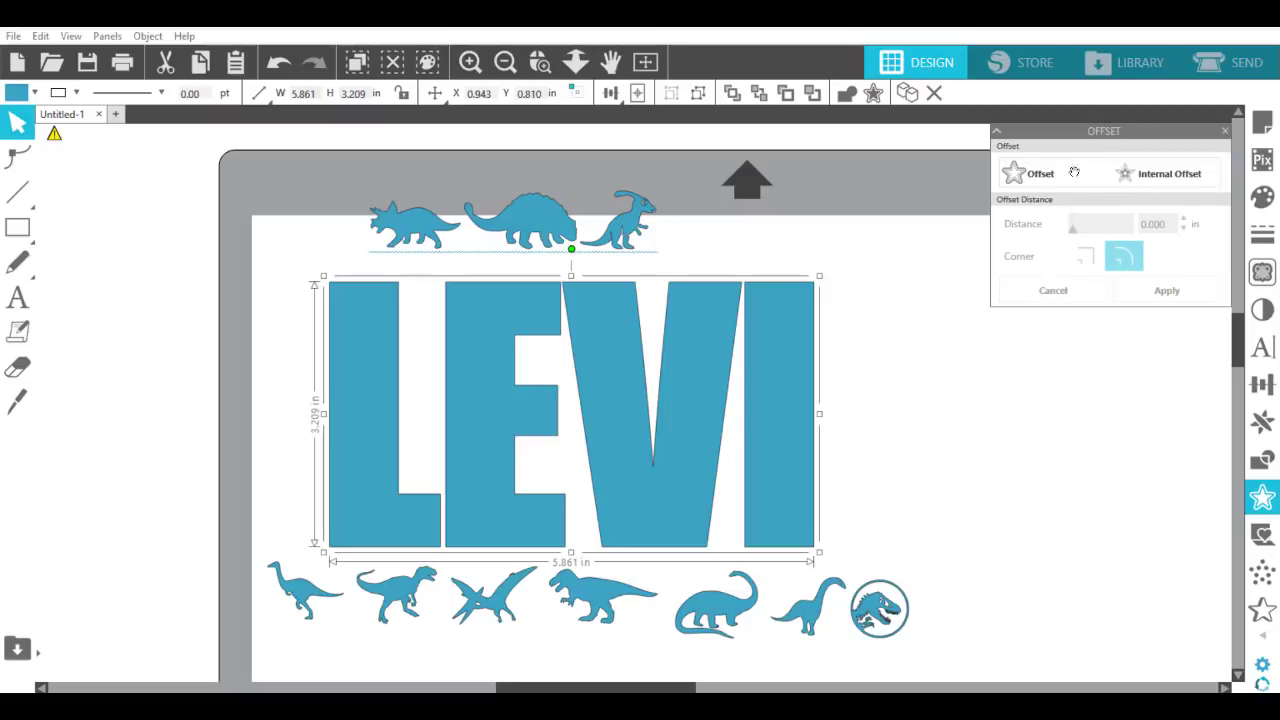
{"action": "left_click_drag", "start_coordinate": [1118, 135], "coordinate": [973, 280]}
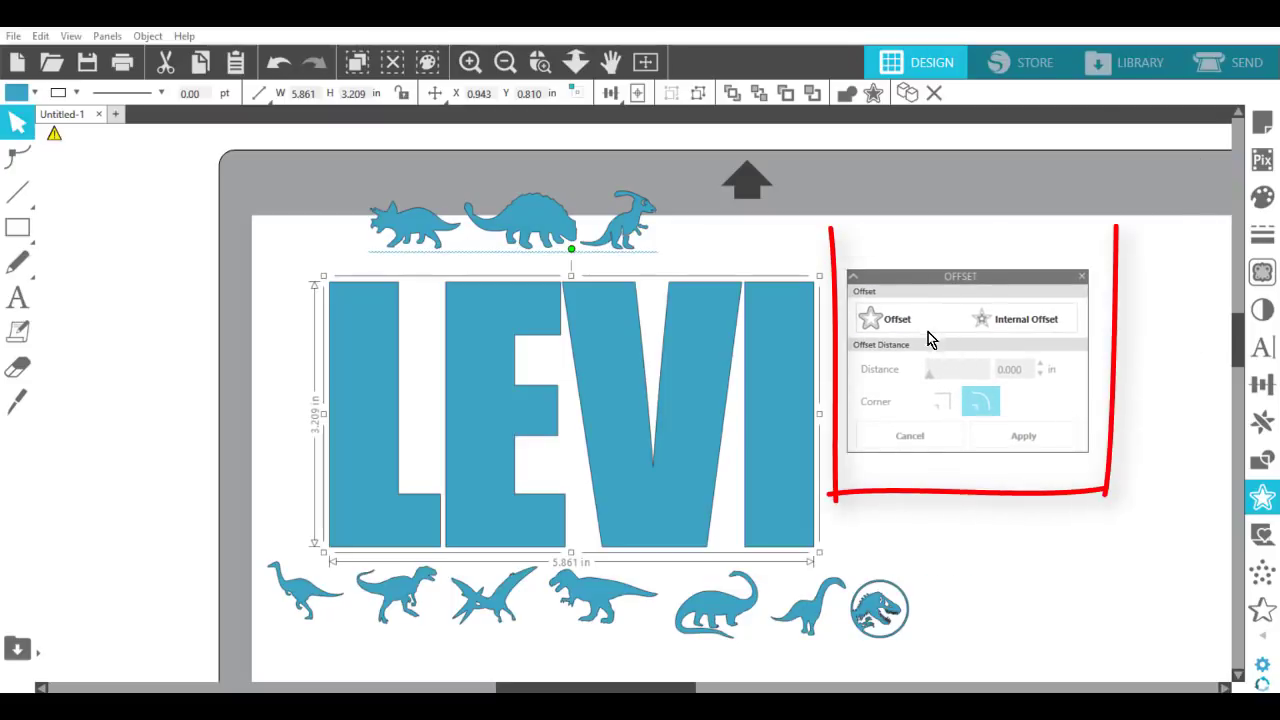
{"action": "left_click", "coordinate": [894, 319]}
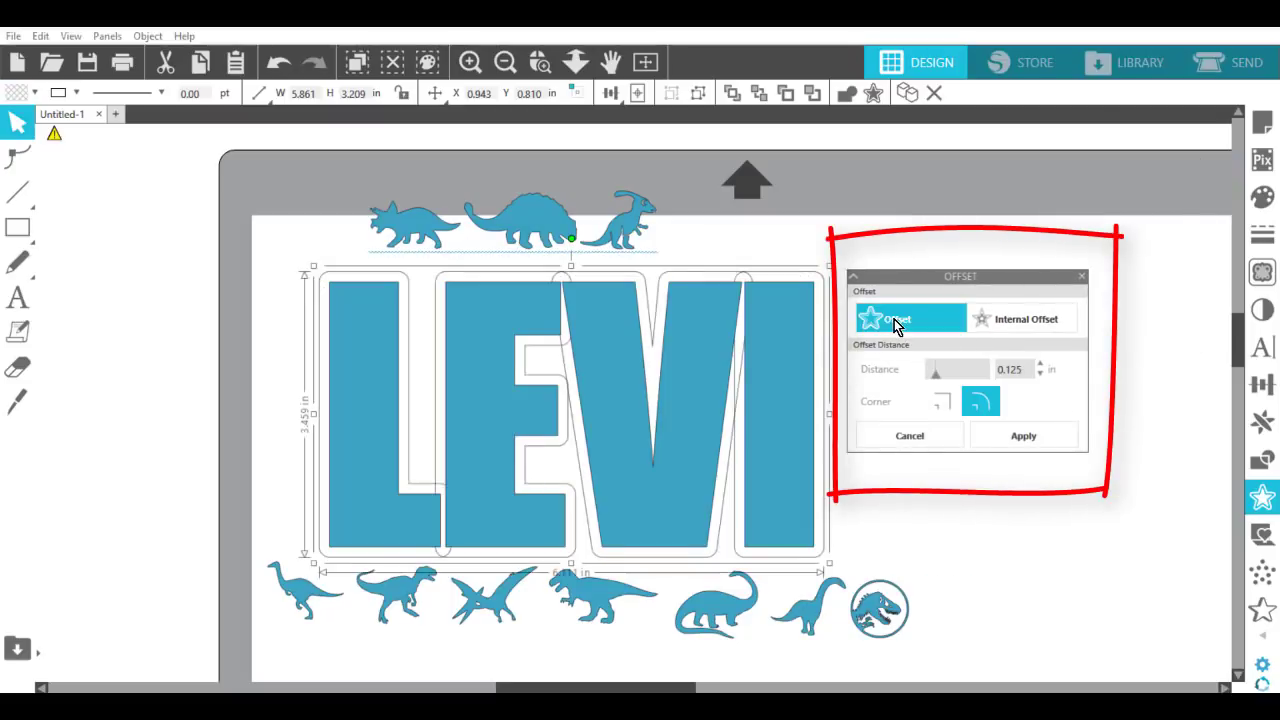
{"action": "mouse_move", "coordinate": [921, 279]}
{"action": "left_mouse_down"}
{"action": "mouse_move", "coordinate": [1045, 208]}
{"action": "mouse_move", "coordinate": [1004, 223]}
{"action": "left_mouse_up"}
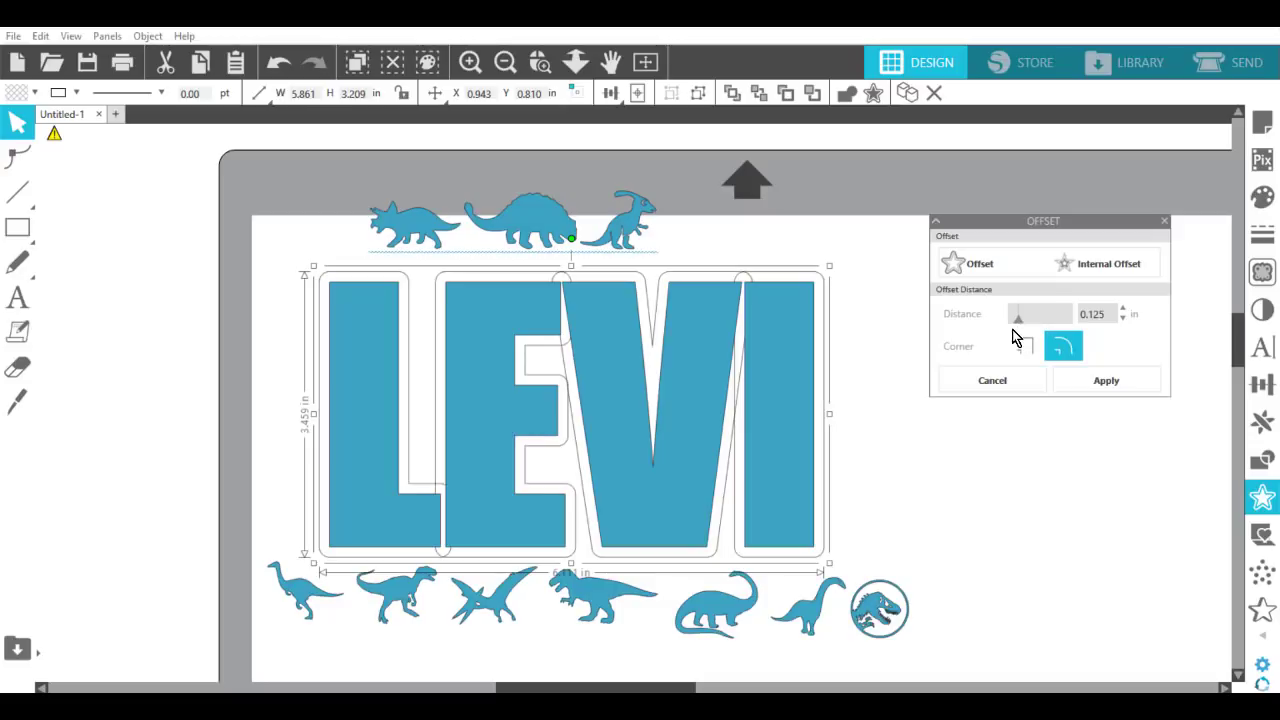
{"action": "mouse_move", "coordinate": [1019, 324]}
{"action": "left_mouse_down"}
{"action": "mouse_move", "coordinate": [1058, 317]}
{"action": "mouse_move", "coordinate": [1017, 331]}
{"action": "left_mouse_up"}
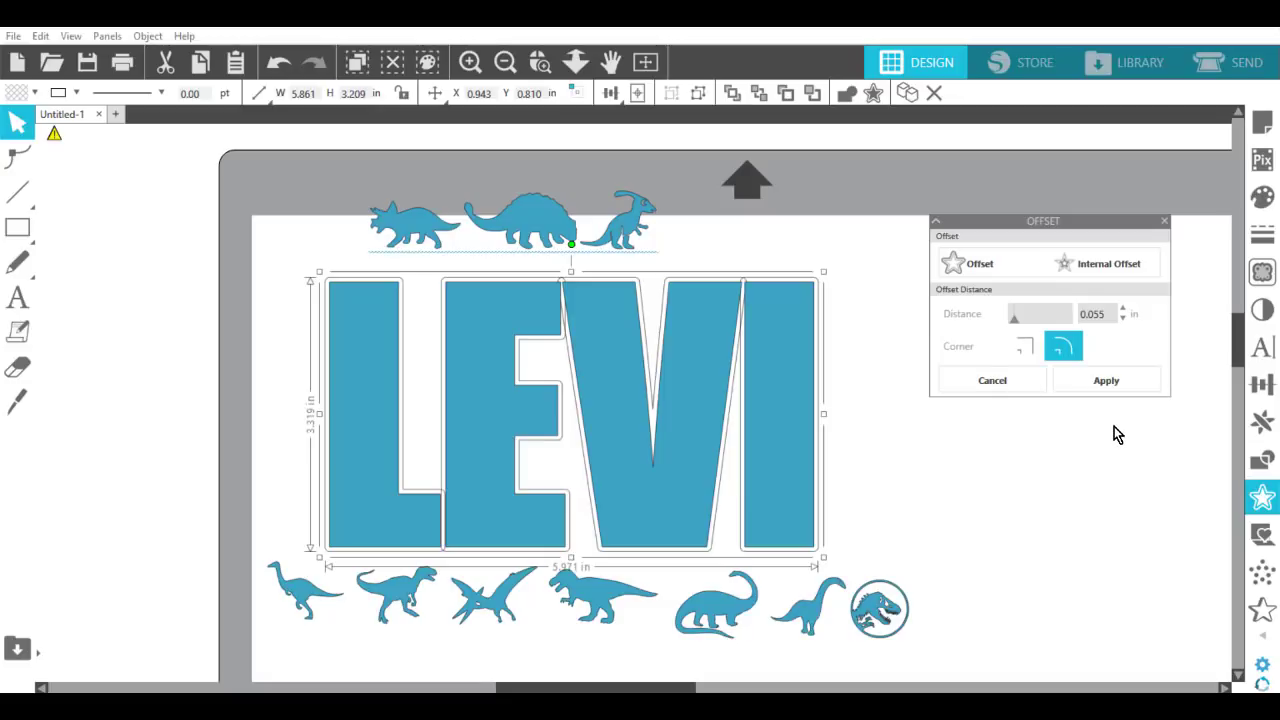
{"action": "left_click", "coordinate": [1126, 384]}
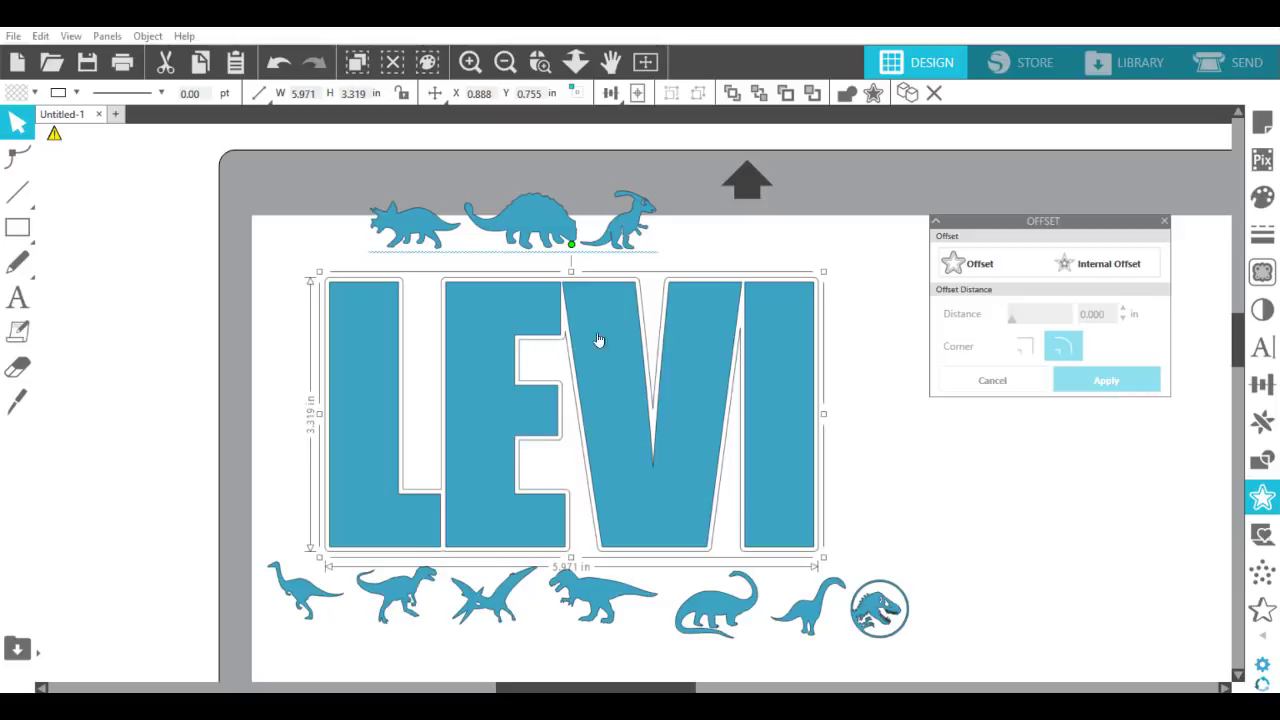
{"action": "left_click", "coordinate": [14, 92]}
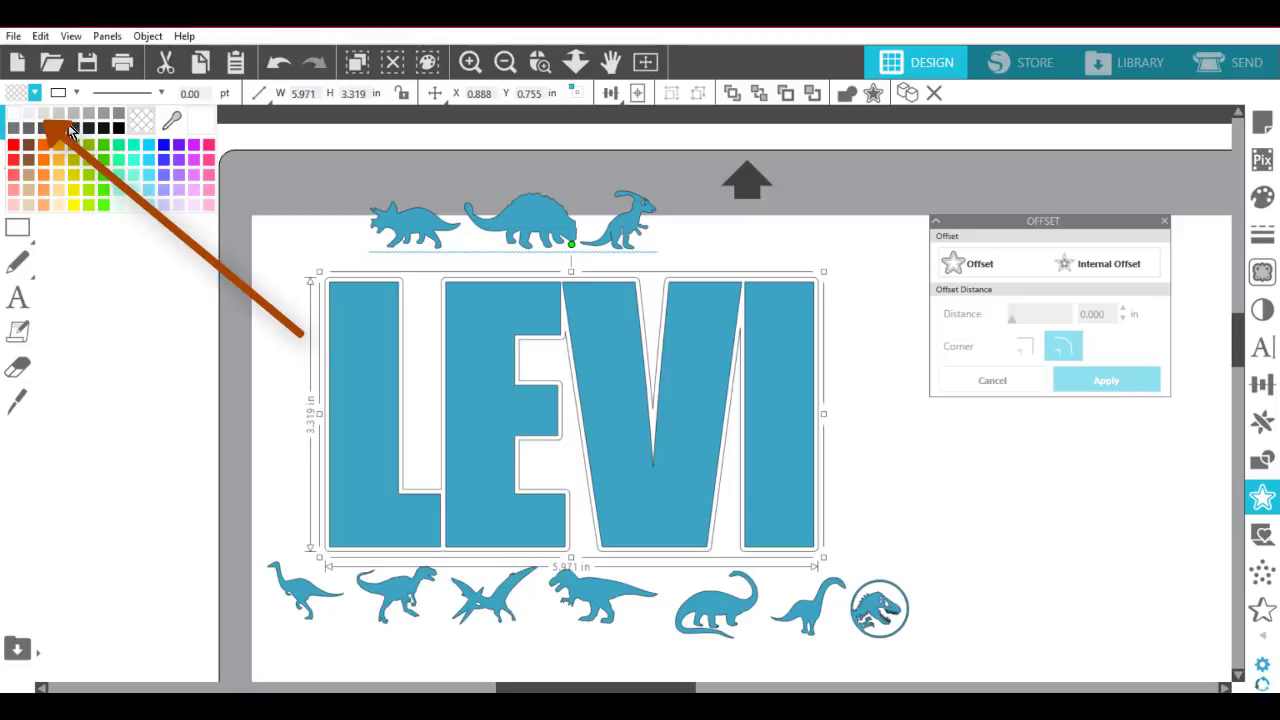
{"action": "left_click", "coordinate": [116, 129]}
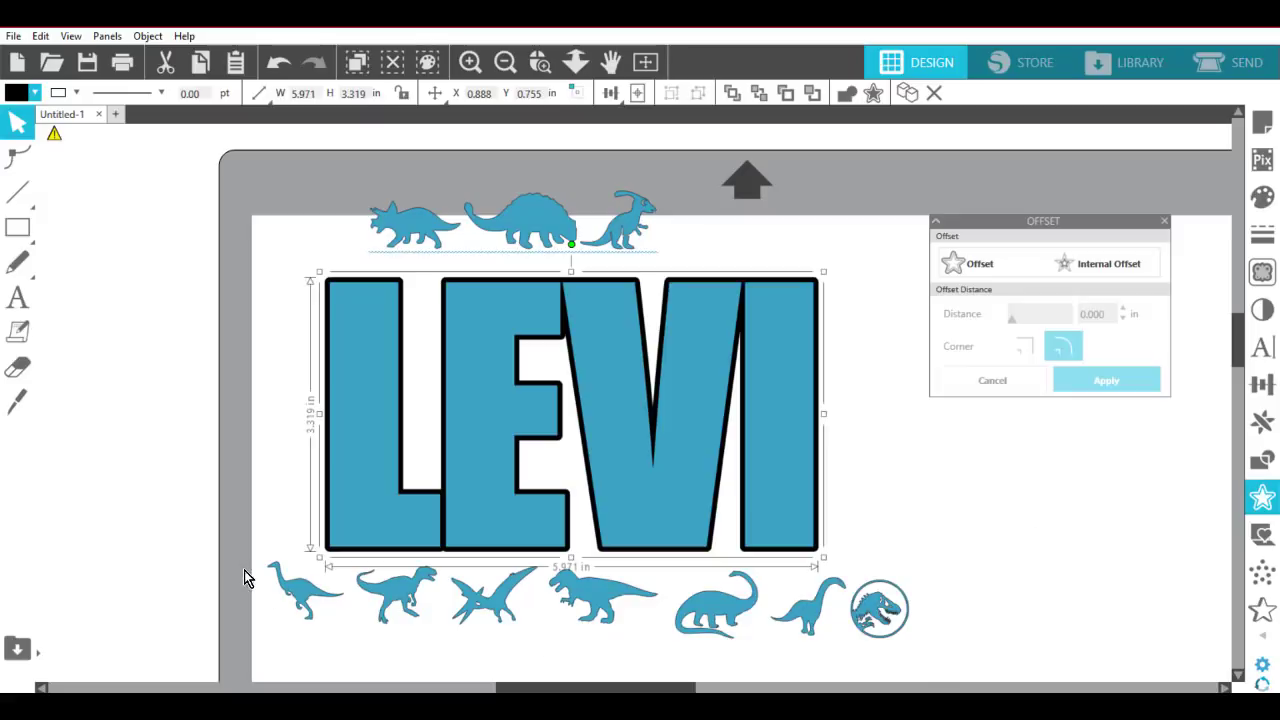
Nudge the small long-necked dinosaur aside, then place the neighbouring open-mouthed two-legged dinosaur over the name and enlarge it to about 3.2 by 2.3 in.
{"action": "left_click", "coordinate": [299, 598]}
{"action": "mouse_move", "coordinate": [299, 598]}
{"action": "left_mouse_down"}
{"action": "mouse_move", "coordinate": [319, 588]}
{"action": "mouse_move", "coordinate": [289, 604]}
{"action": "left_mouse_up"}
{"action": "left_click_drag", "start_coordinate": [398, 598], "coordinate": [676, 377]}
{"action": "left_click_drag", "start_coordinate": [627, 413], "coordinate": [476, 594]}
{"action": "left_click_drag", "start_coordinate": [598, 460], "coordinate": [603, 455]}
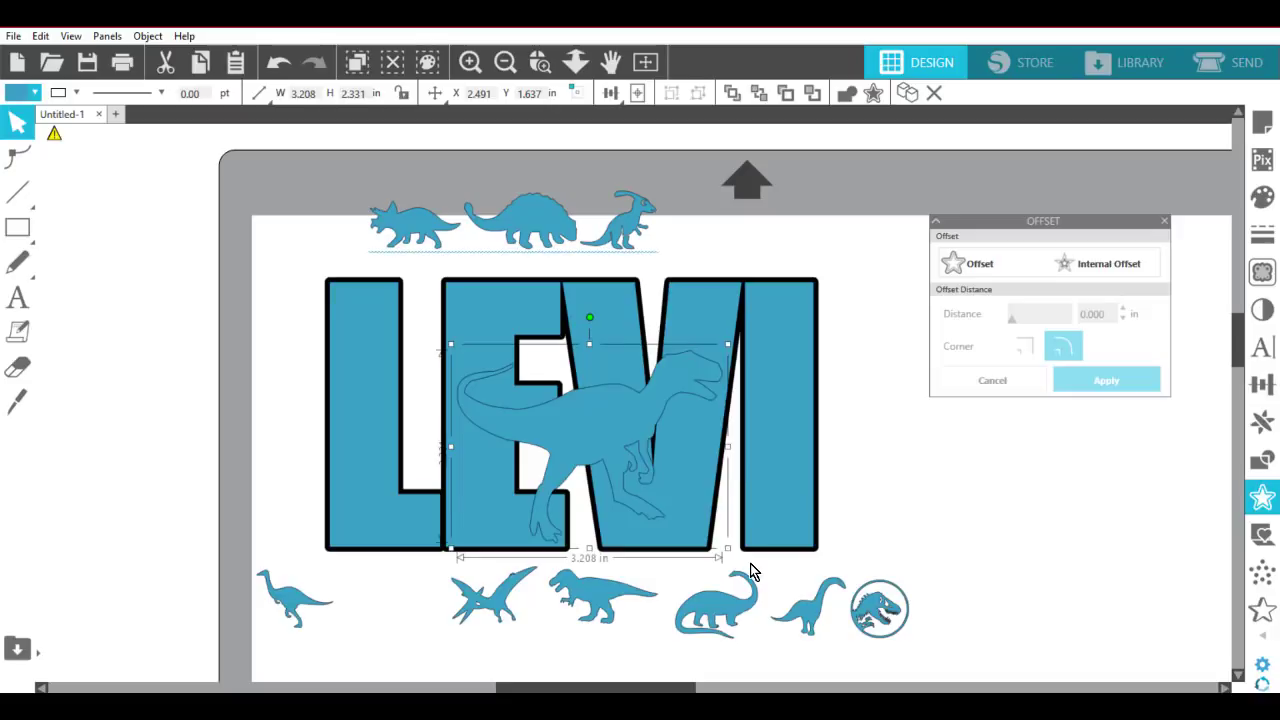
Duplicate the enlarged dinosaur and park the copy off the mat, left of the name, as a spare.
{"action": "right_click", "coordinate": [595, 433]}
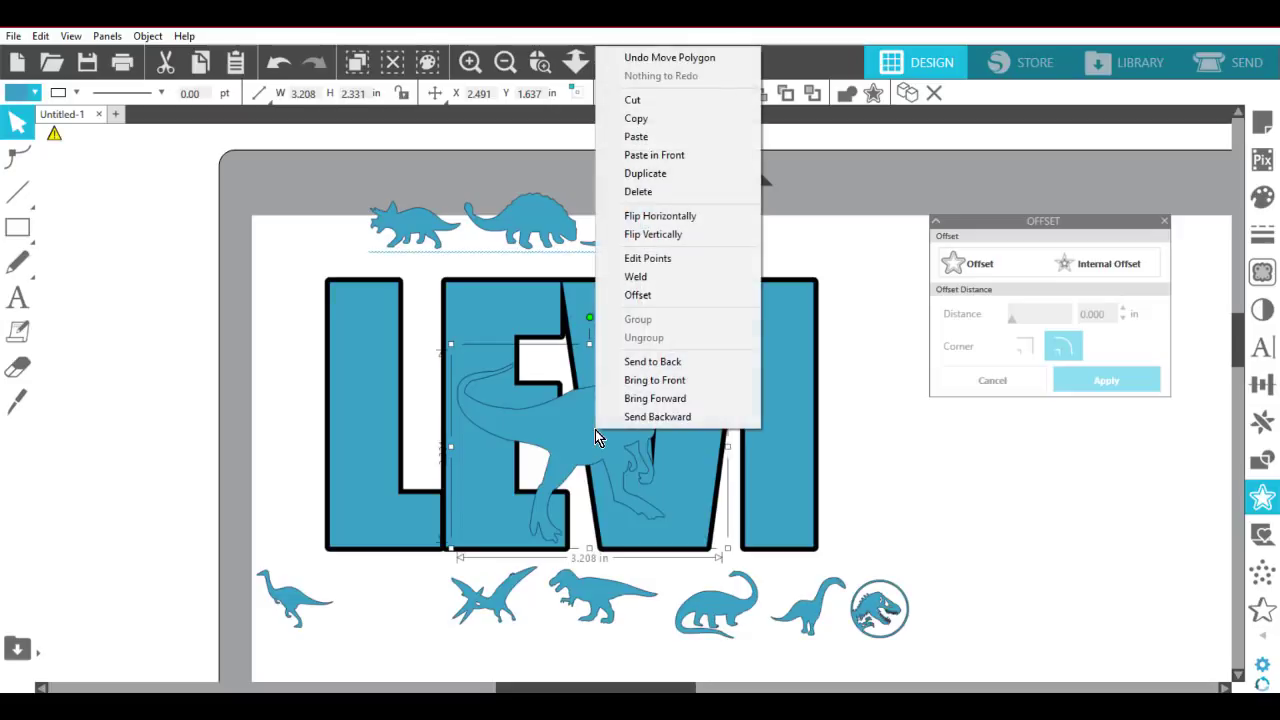
{"action": "left_click", "coordinate": [662, 176]}
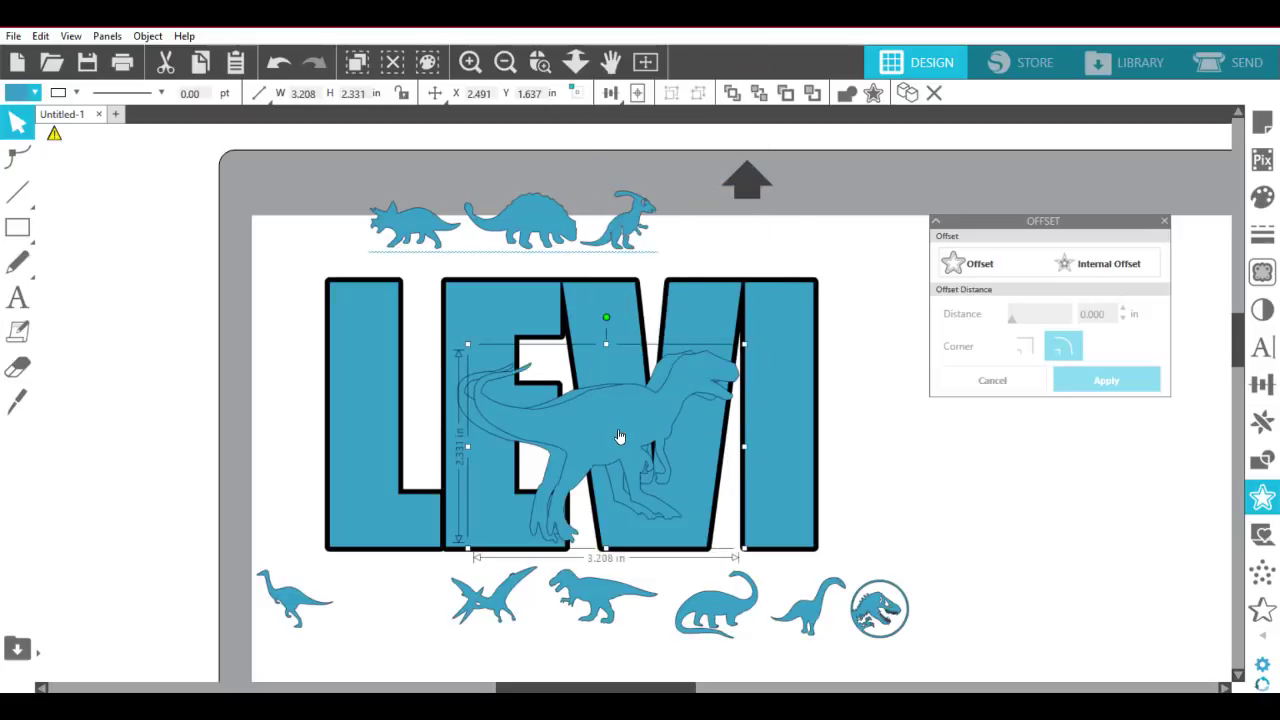
{"action": "left_click_drag", "start_coordinate": [620, 432], "coordinate": [147, 365]}
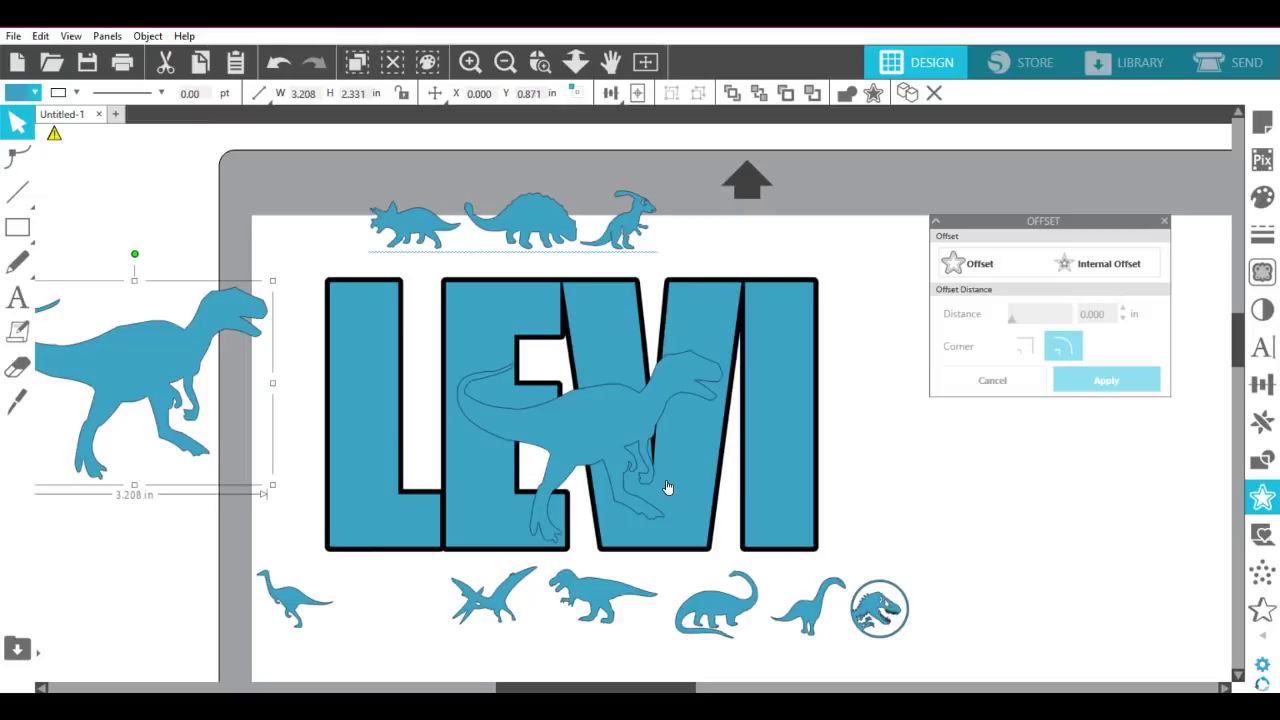
Enlarge the dinosaur on the name to about 3.67 by 2.67 in and position it across the E, V and I.
{"action": "left_click", "coordinate": [616, 434]}
{"action": "left_click", "coordinate": [616, 435]}
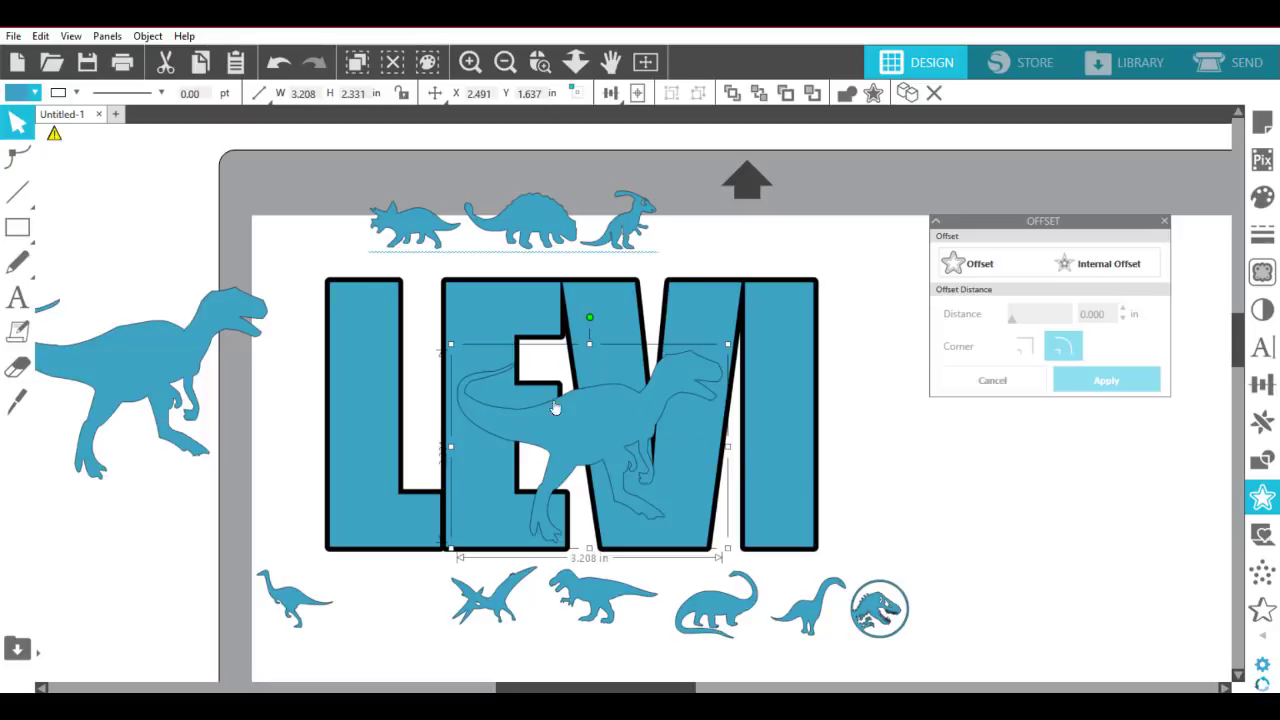
{"action": "left_click_drag", "start_coordinate": [577, 422], "coordinate": [608, 419]}
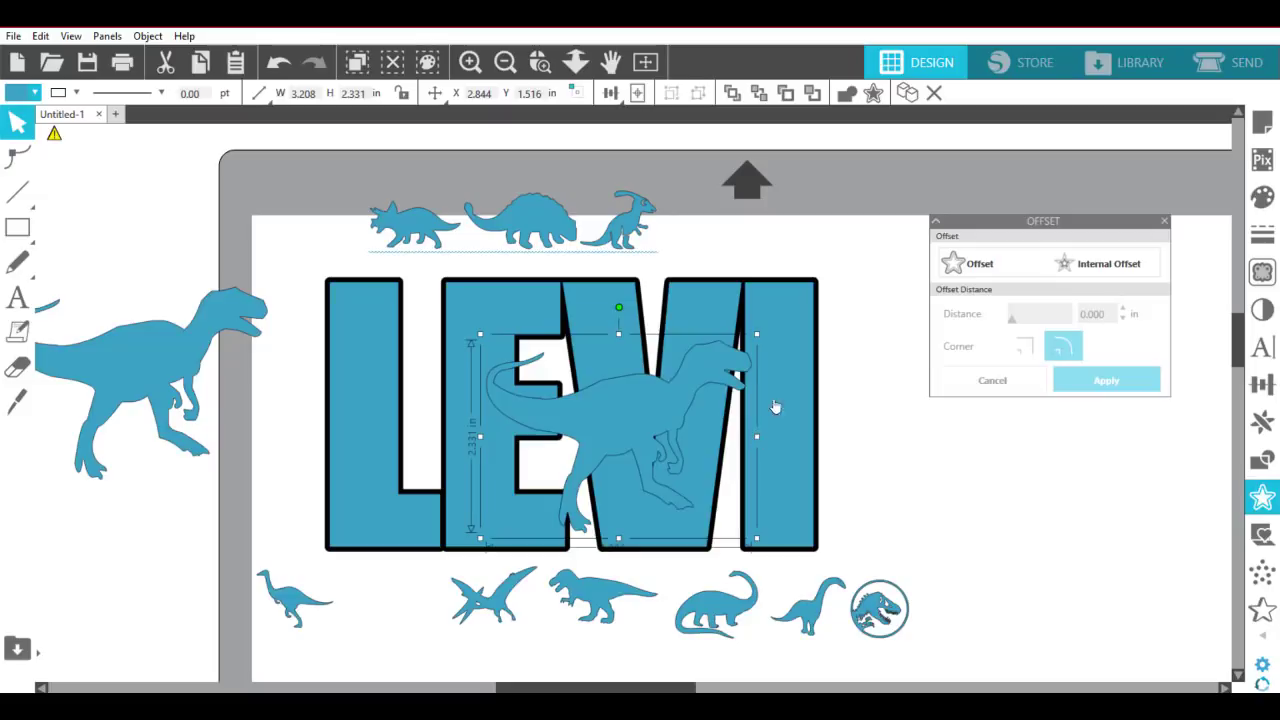
{"action": "left_click_drag", "start_coordinate": [757, 334], "coordinate": [803, 317]}
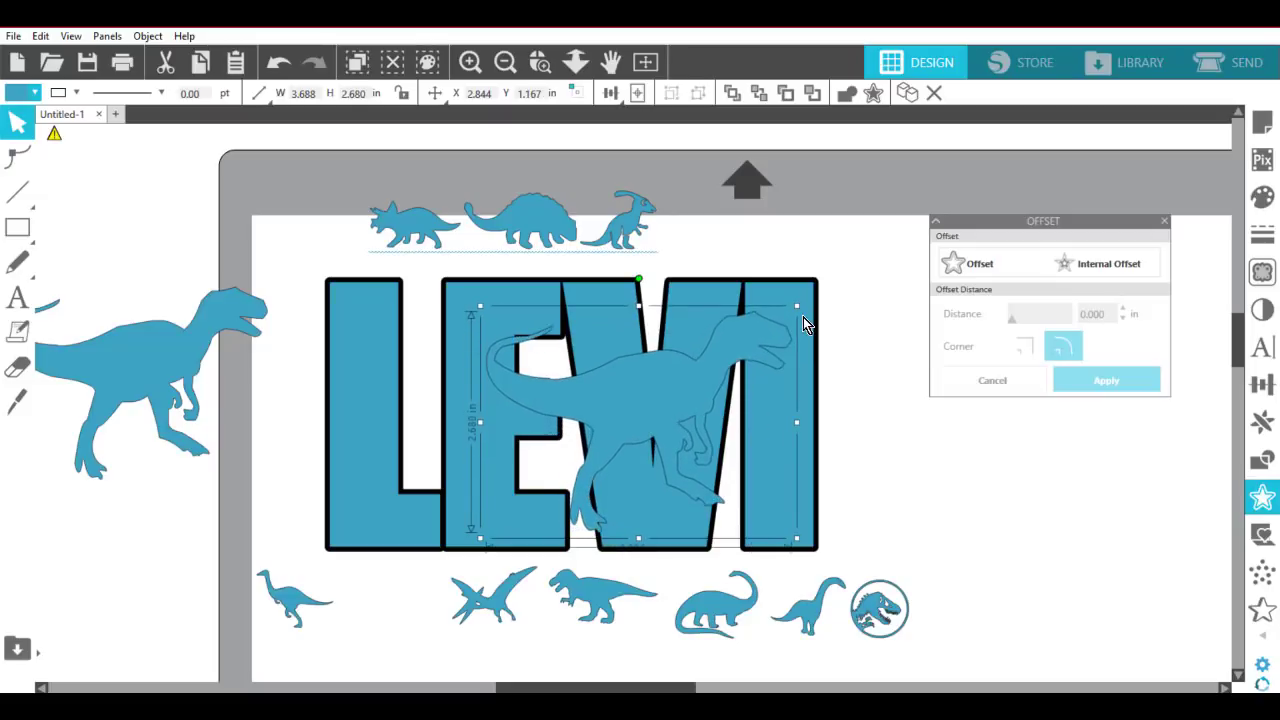
{"action": "left_click_drag", "start_coordinate": [684, 385], "coordinate": [661, 398]}
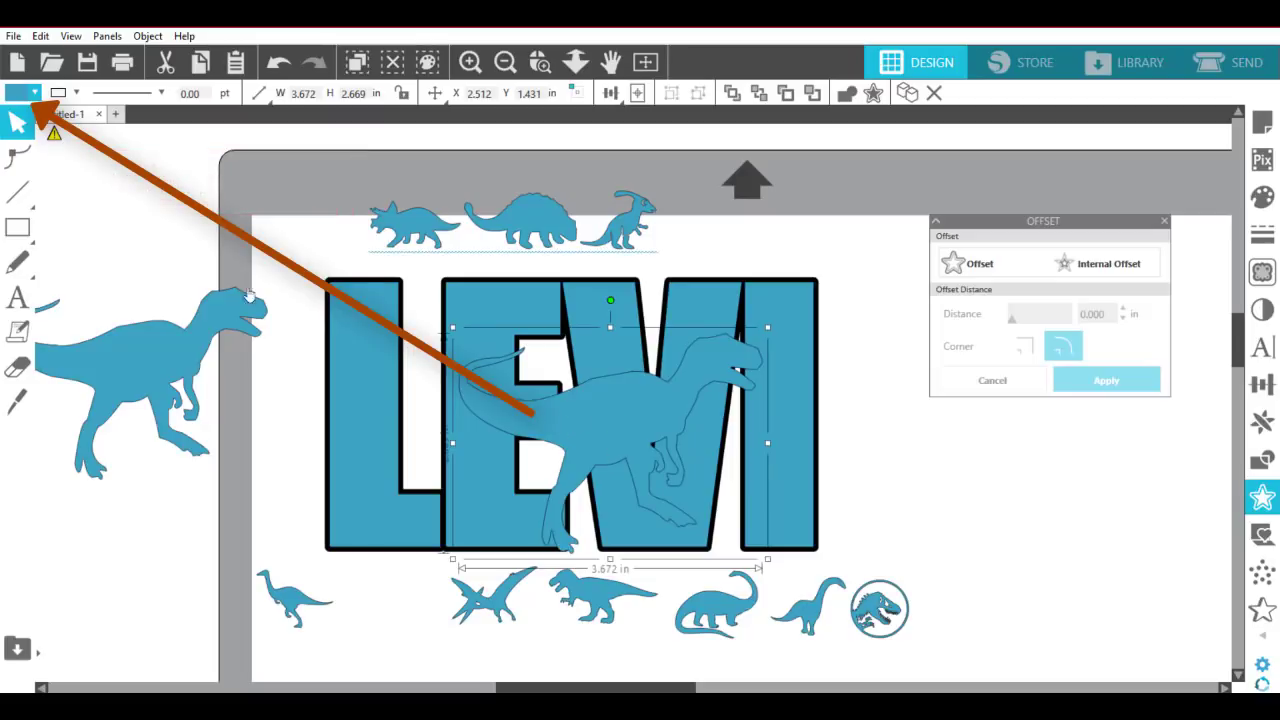
Fill the dinosaur on the name with light turquoise and nudge it slightly up and to the left.
{"action": "left_click", "coordinate": [20, 97]}
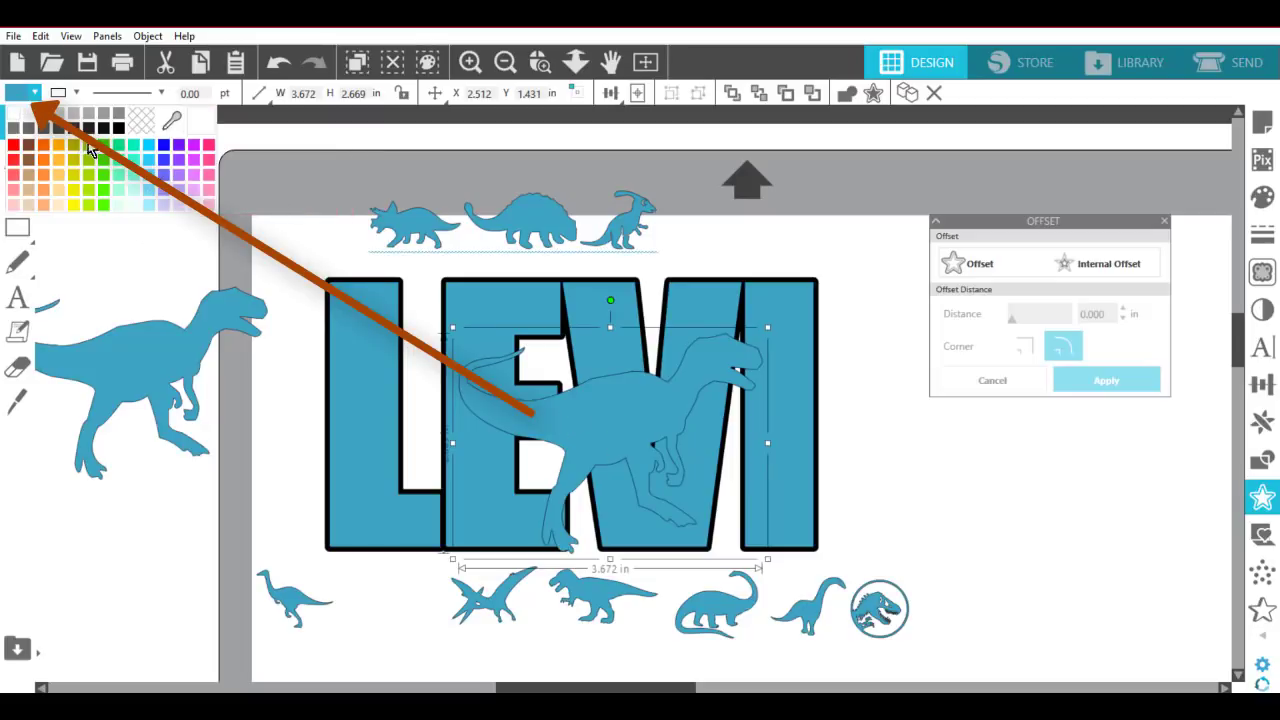
{"action": "left_click", "coordinate": [136, 168]}
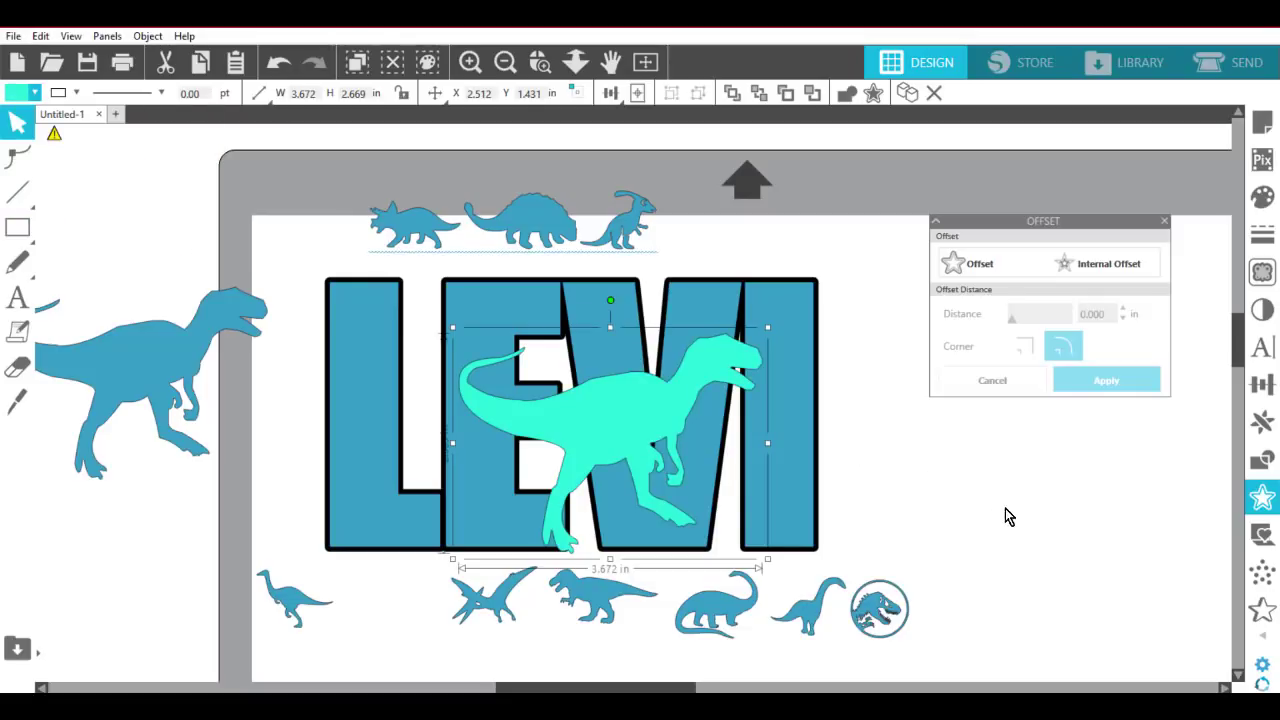
{"action": "left_click_drag", "start_coordinate": [651, 419], "coordinate": [647, 417]}
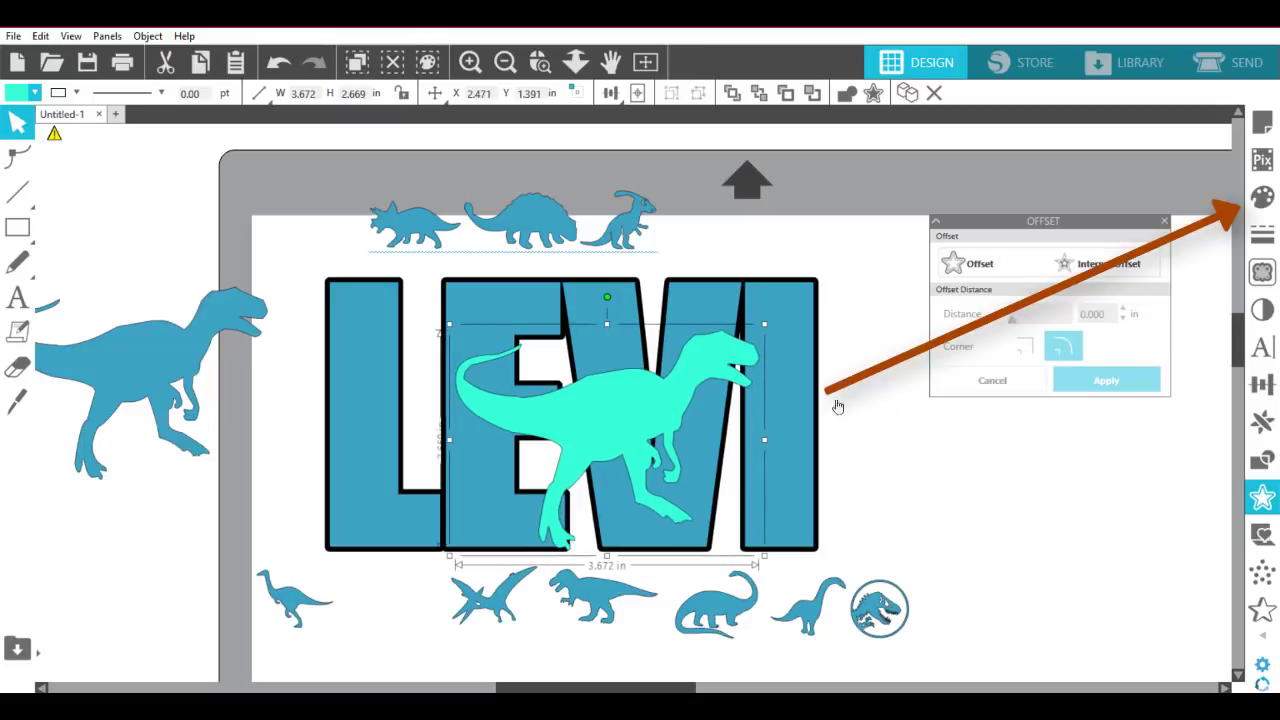
Set the turquoise dinosaur's fill transparency to 69% and deselect it.
{"action": "left_click", "coordinate": [1263, 206]}
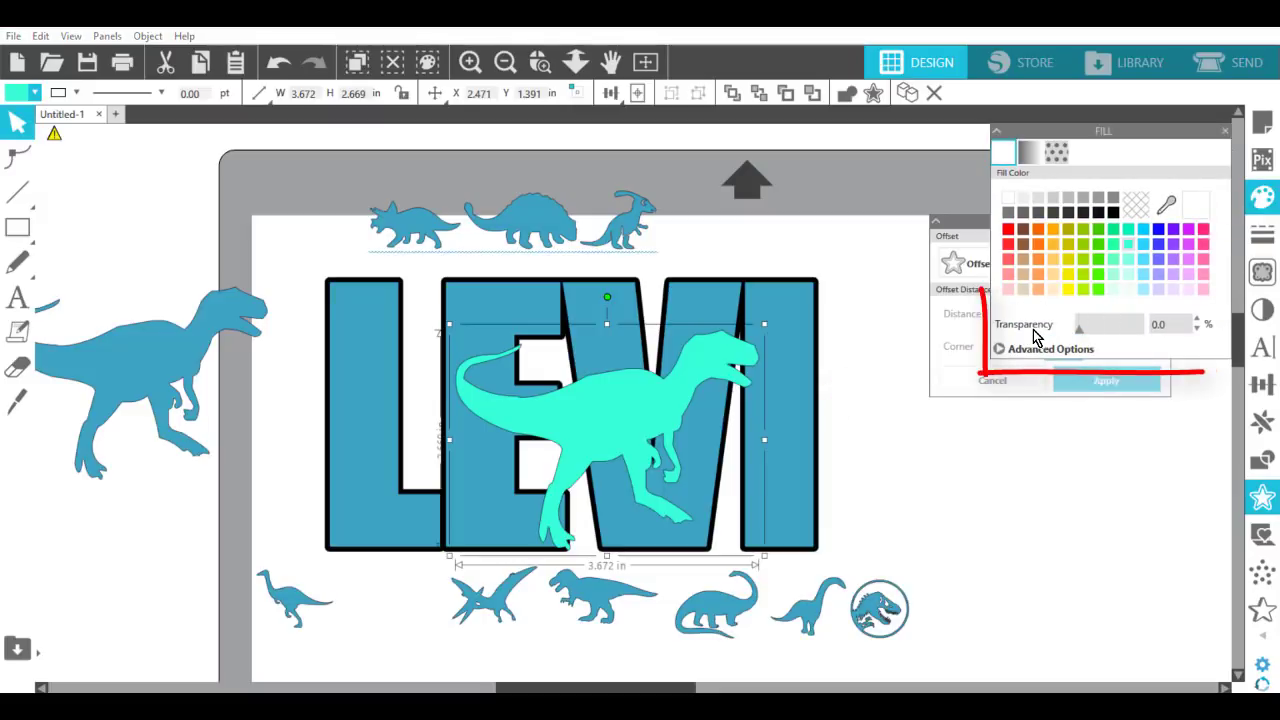
{"action": "left_click_drag", "start_coordinate": [1099, 334], "coordinate": [1124, 333]}
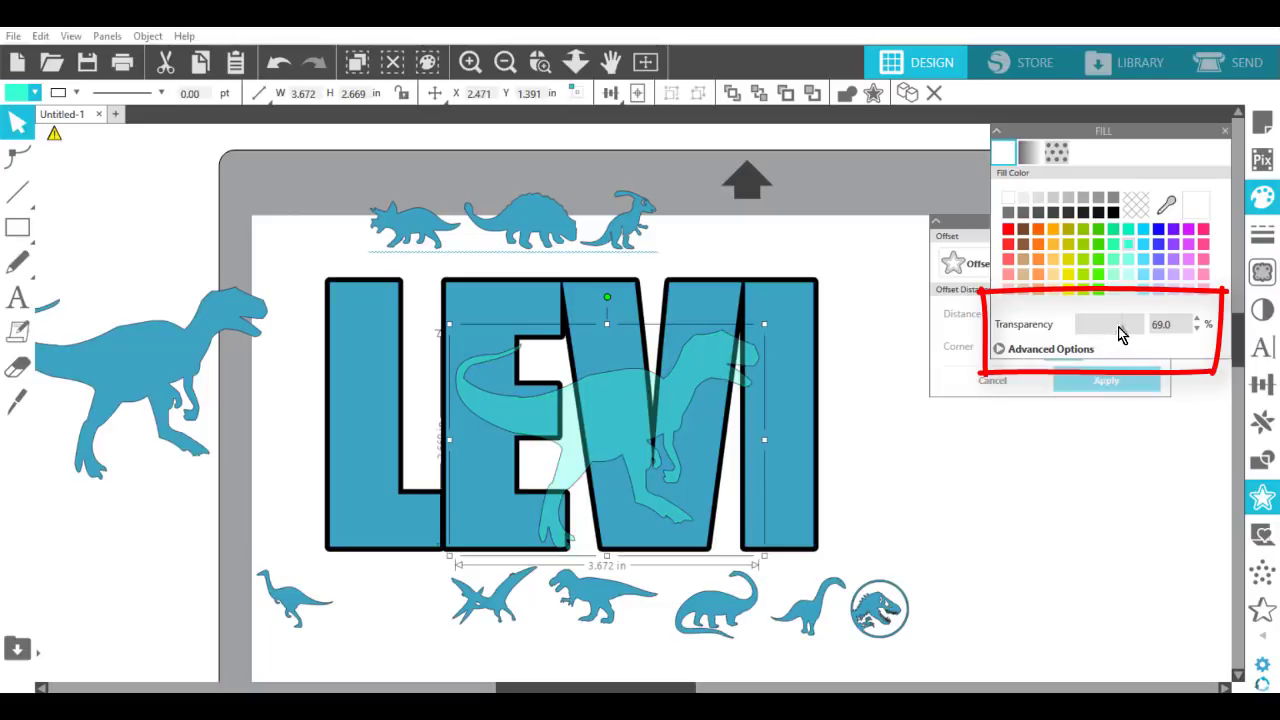
{"action": "left_click", "coordinate": [1065, 514]}
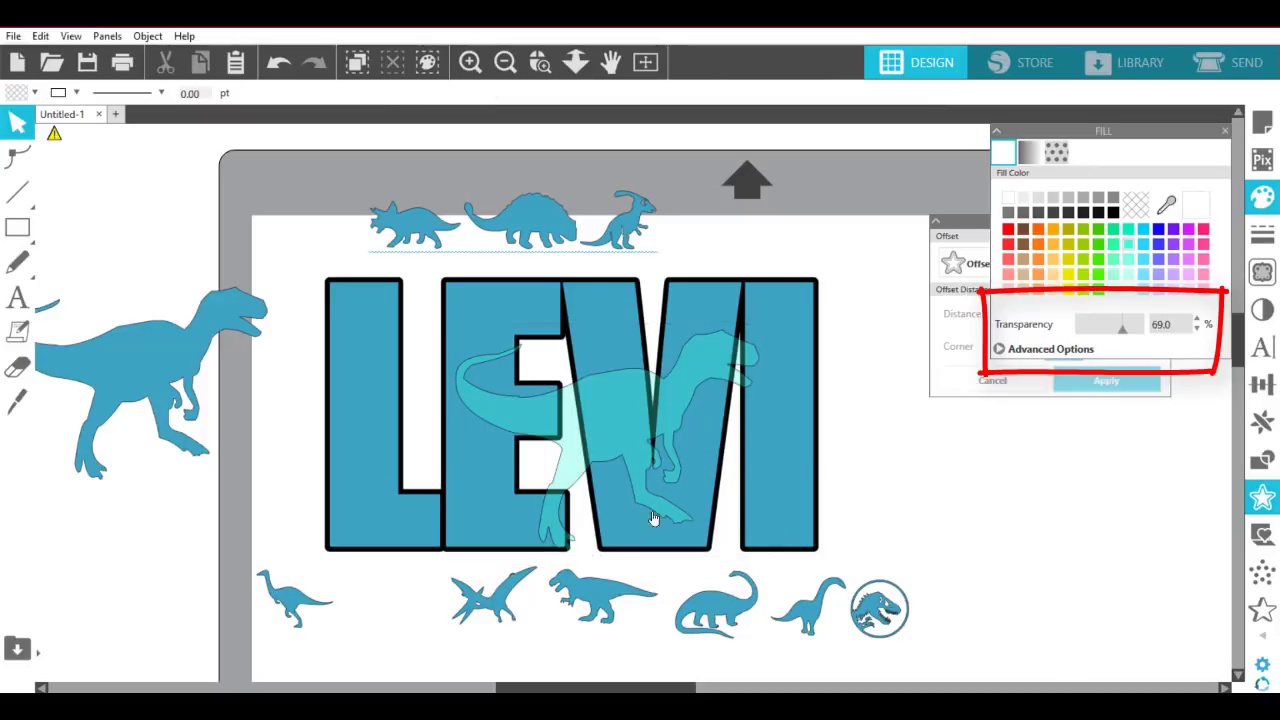
{"action": "left_click", "coordinate": [620, 441]}
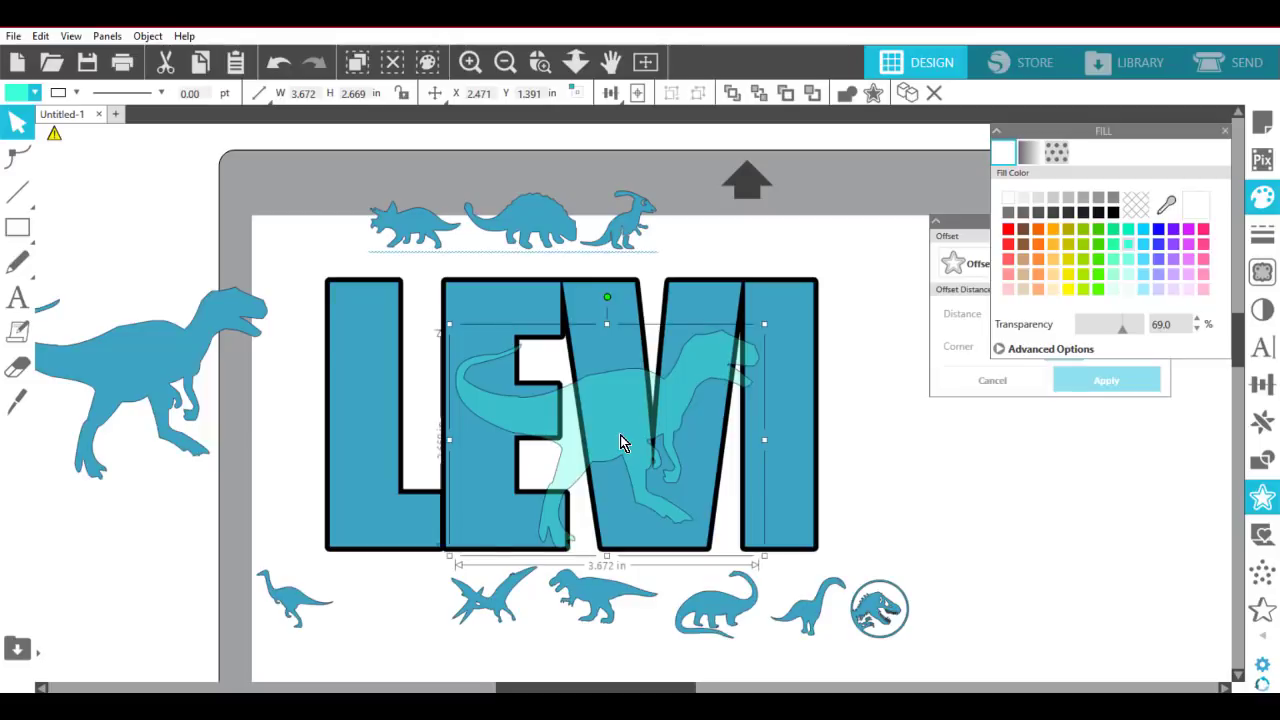
{"action": "left_click", "coordinate": [938, 463]}
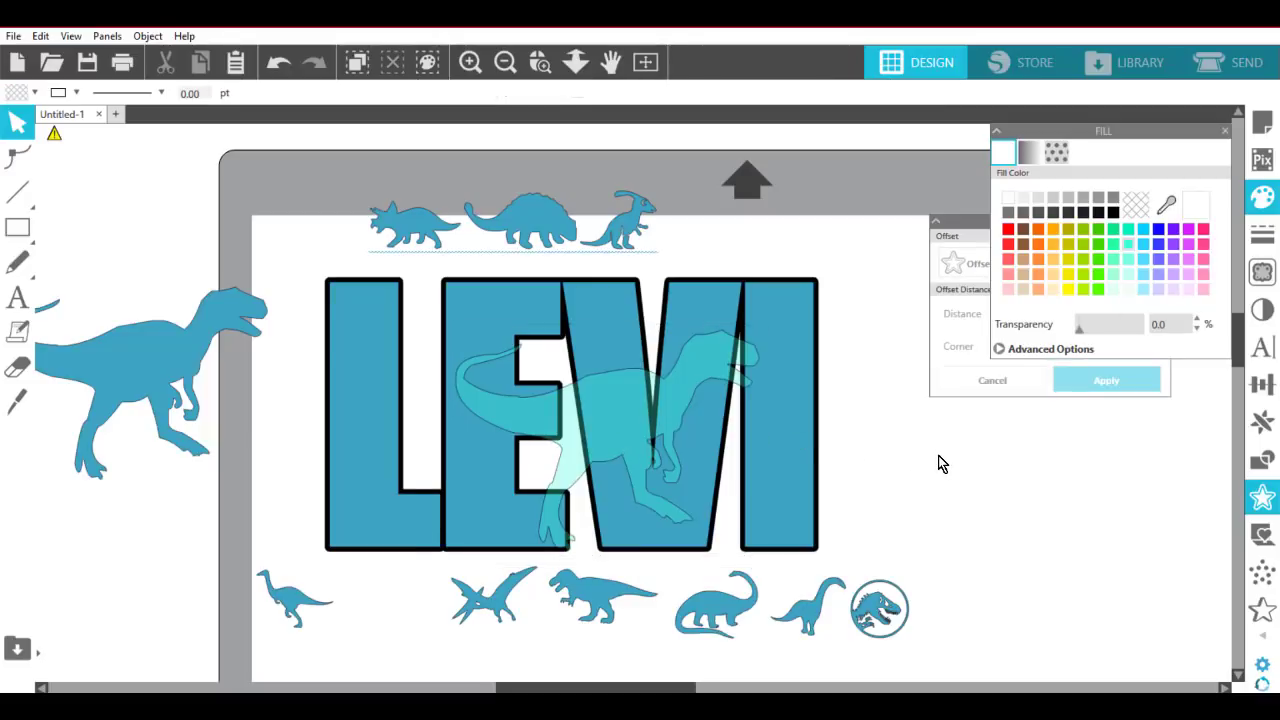
Create a round-cornered offset of the turquoise dinosaur, about 3.78 by 2.77 in overall, and move the original off the letters to the mat's left.
{"action": "left_click", "coordinate": [706, 341]}
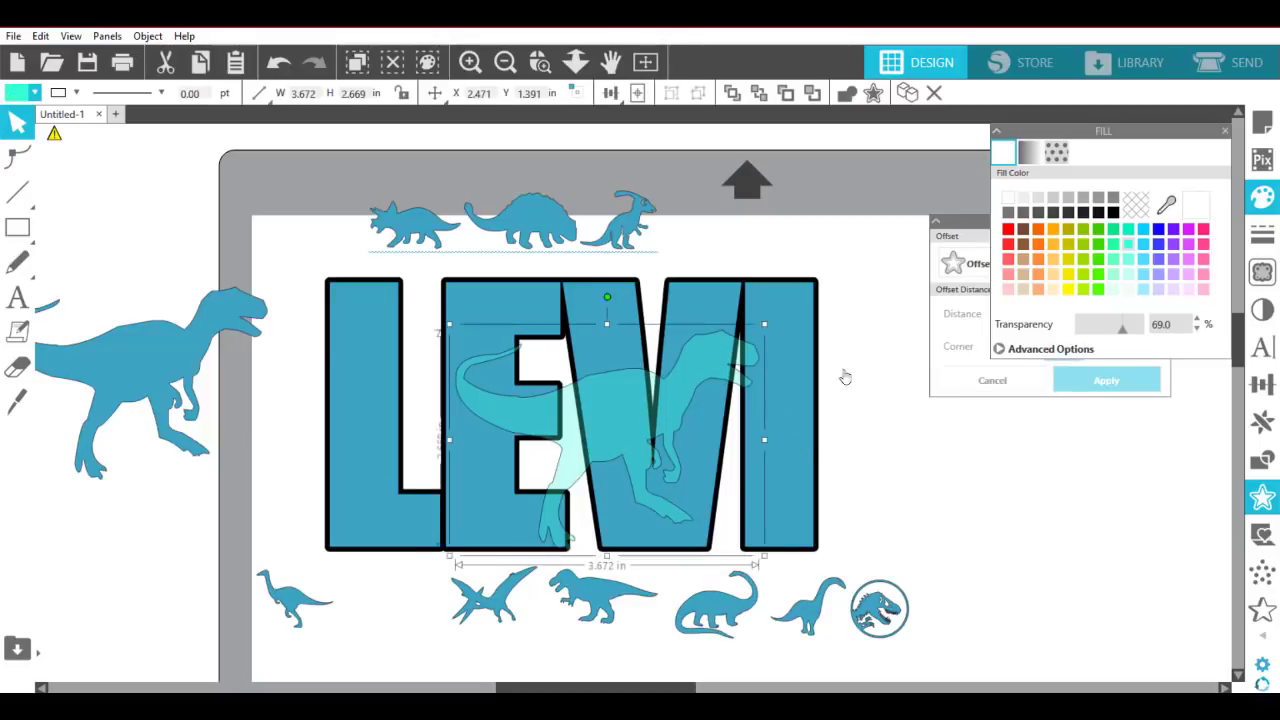
{"action": "left_click", "coordinate": [1266, 498]}
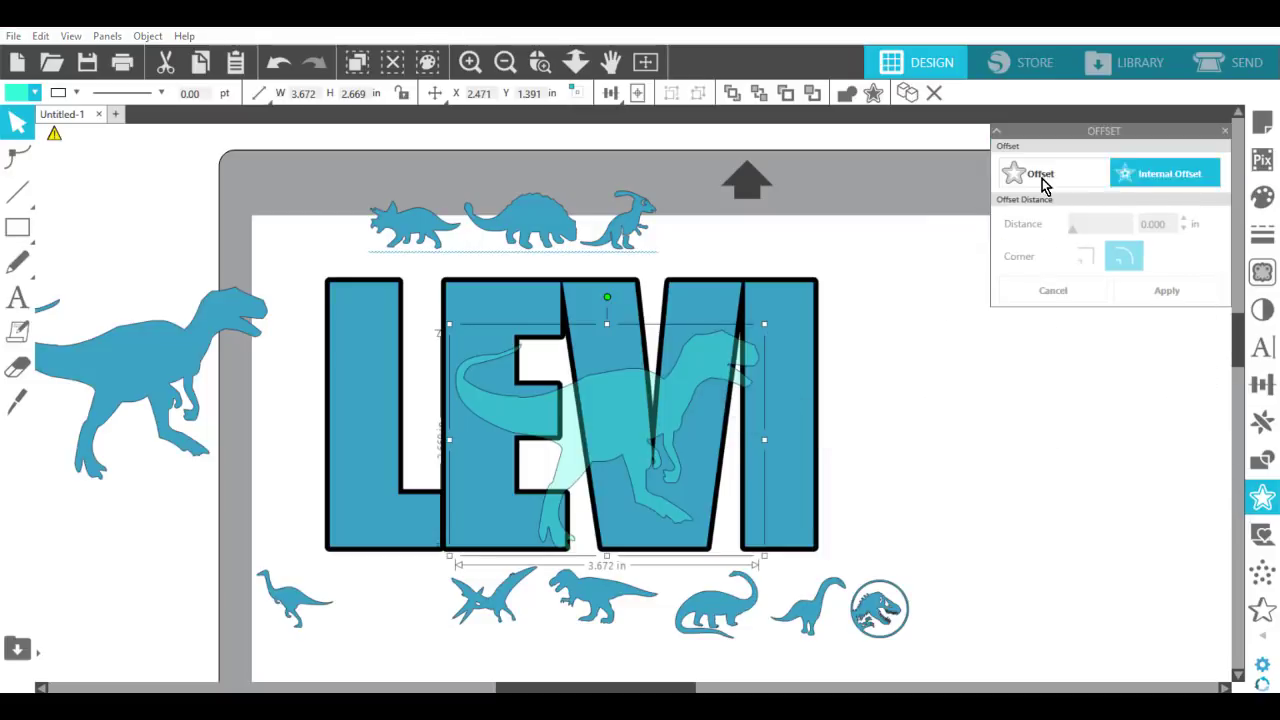
{"action": "left_click", "coordinate": [1037, 178]}
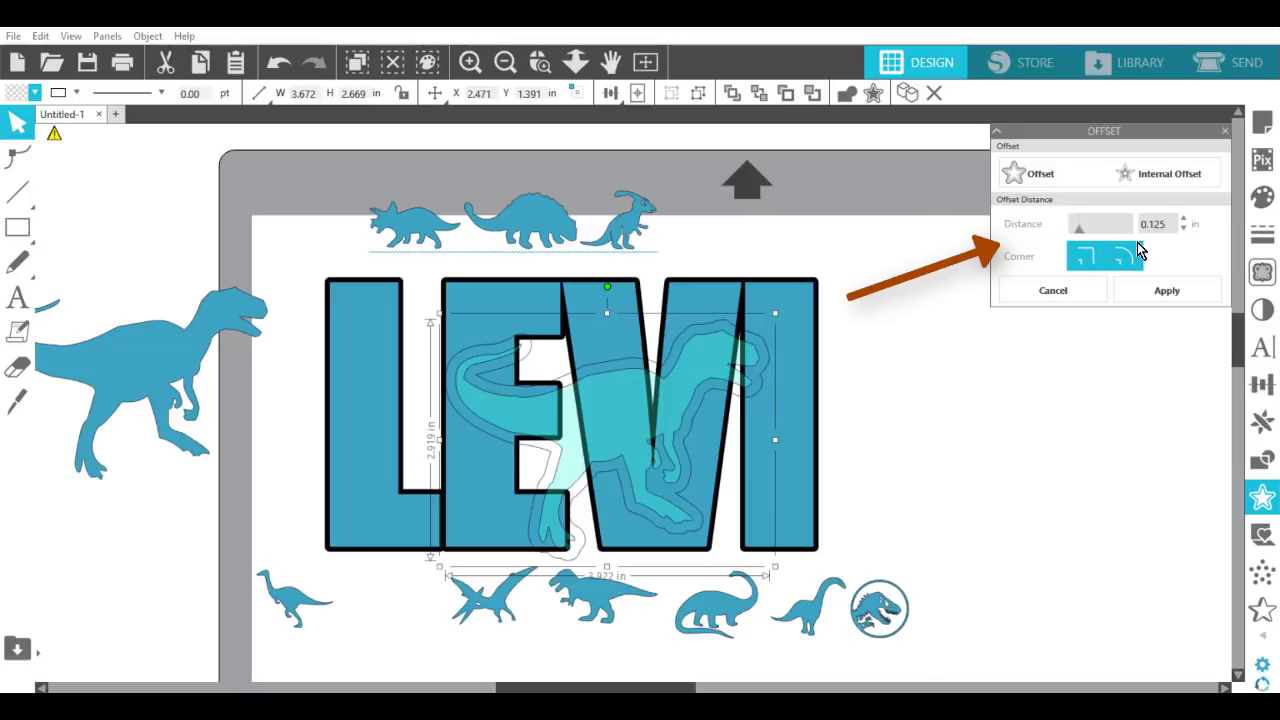
{"action": "left_click", "coordinate": [1184, 230]}
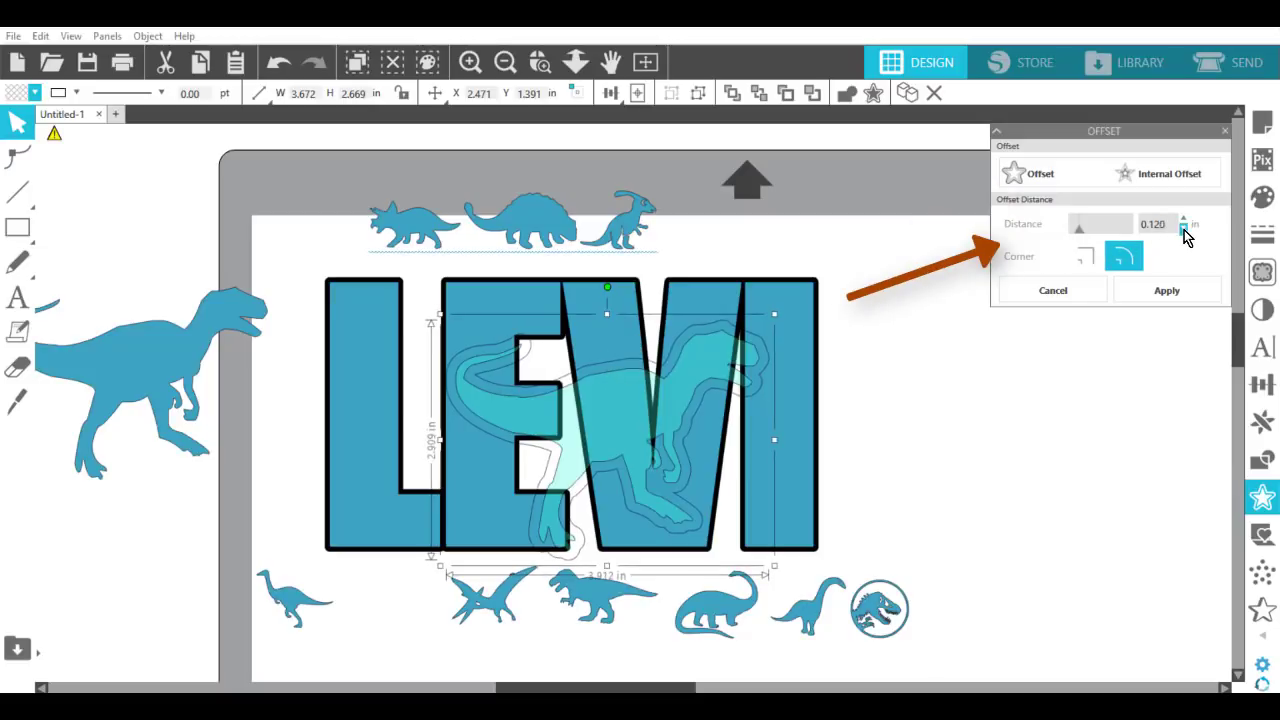
{"action": "left_click", "coordinate": [1184, 230]}
{"action": "left_click", "coordinate": [1184, 230]}
{"action": "left_click", "coordinate": [1184, 230]}
{"action": "left_click", "coordinate": [1184, 230]}
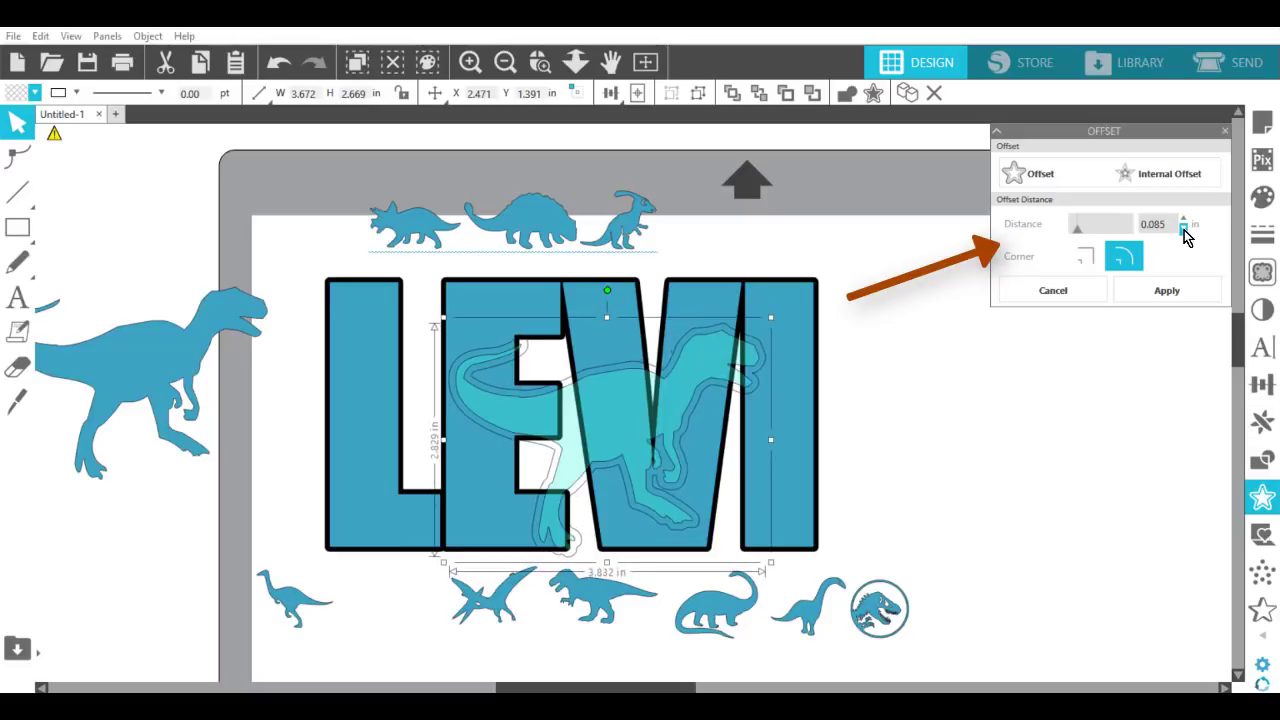
{"action": "left_click", "coordinate": [1184, 230]}
{"action": "left_click", "coordinate": [1184, 230]}
{"action": "left_click", "coordinate": [1184, 230]}
{"action": "left_click", "coordinate": [1184, 230]}
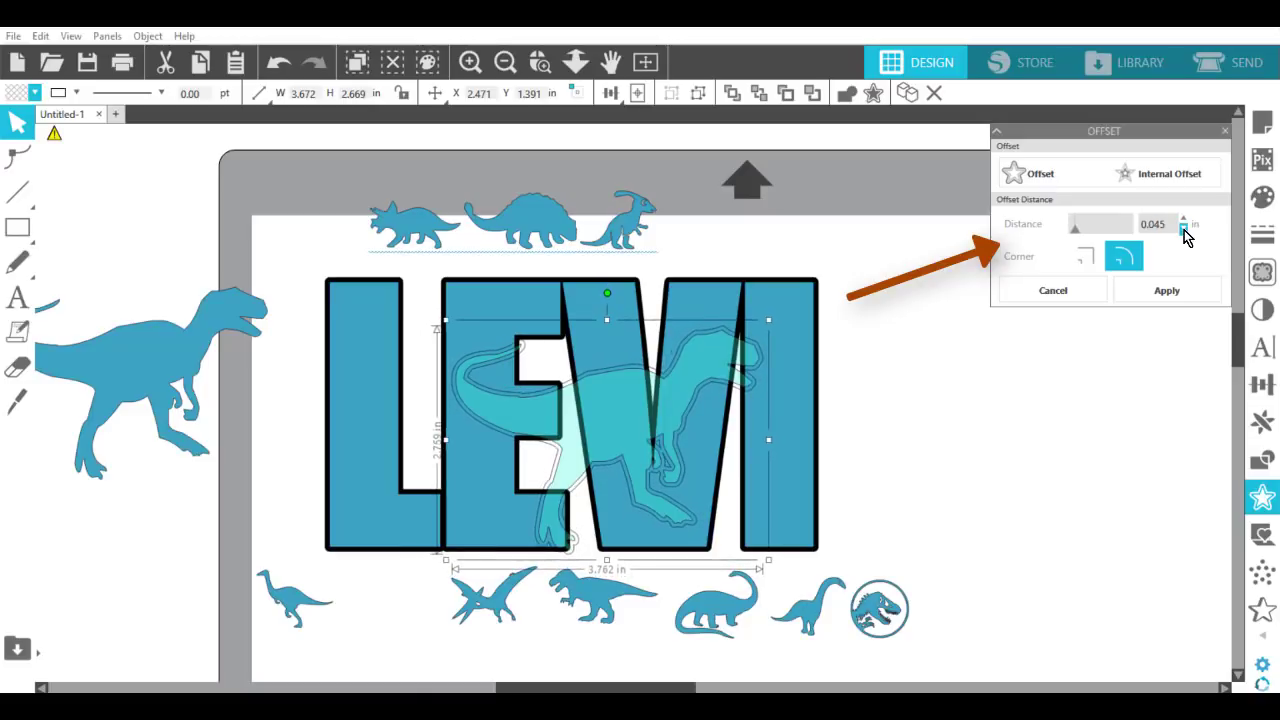
{"action": "left_click", "coordinate": [1184, 230]}
{"action": "left_click", "coordinate": [1184, 230]}
{"action": "left_click", "coordinate": [1184, 230]}
{"action": "left_click", "coordinate": [1184, 230]}
{"action": "left_click", "coordinate": [1184, 230]}
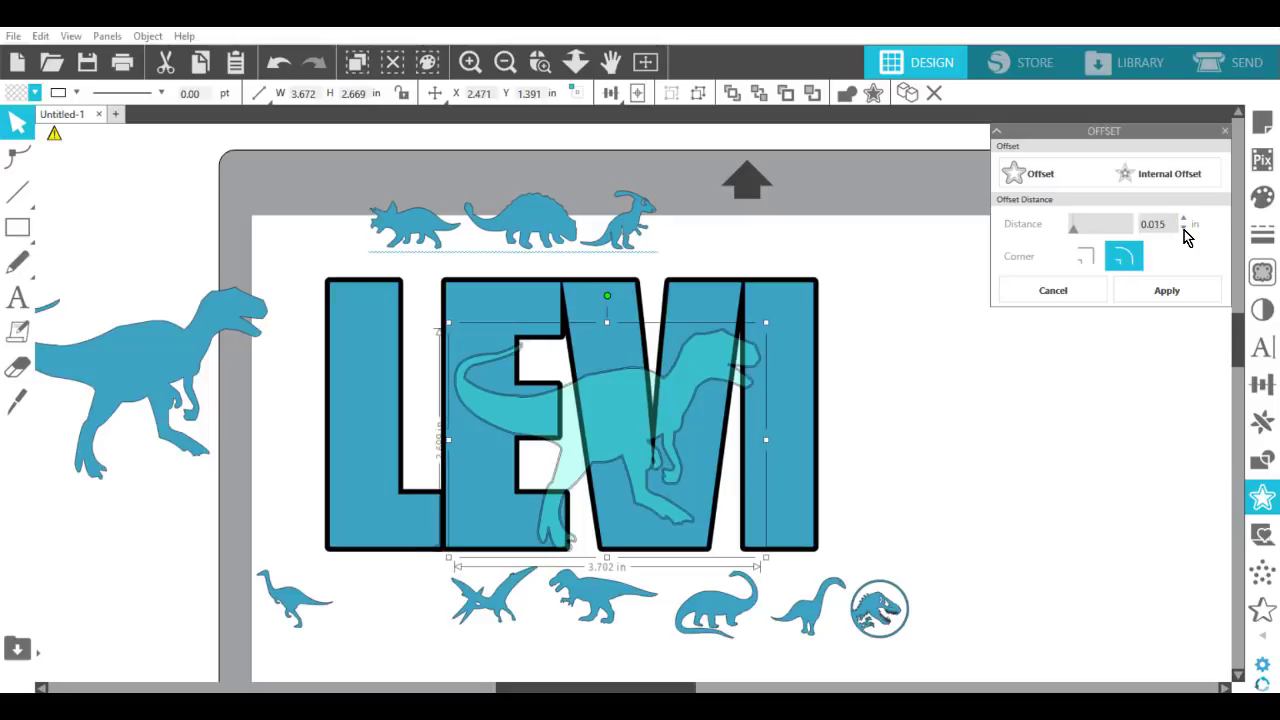
{"action": "left_click", "coordinate": [1186, 229]}
{"action": "left_click", "coordinate": [1186, 219]}
{"action": "left_click", "coordinate": [1186, 219]}
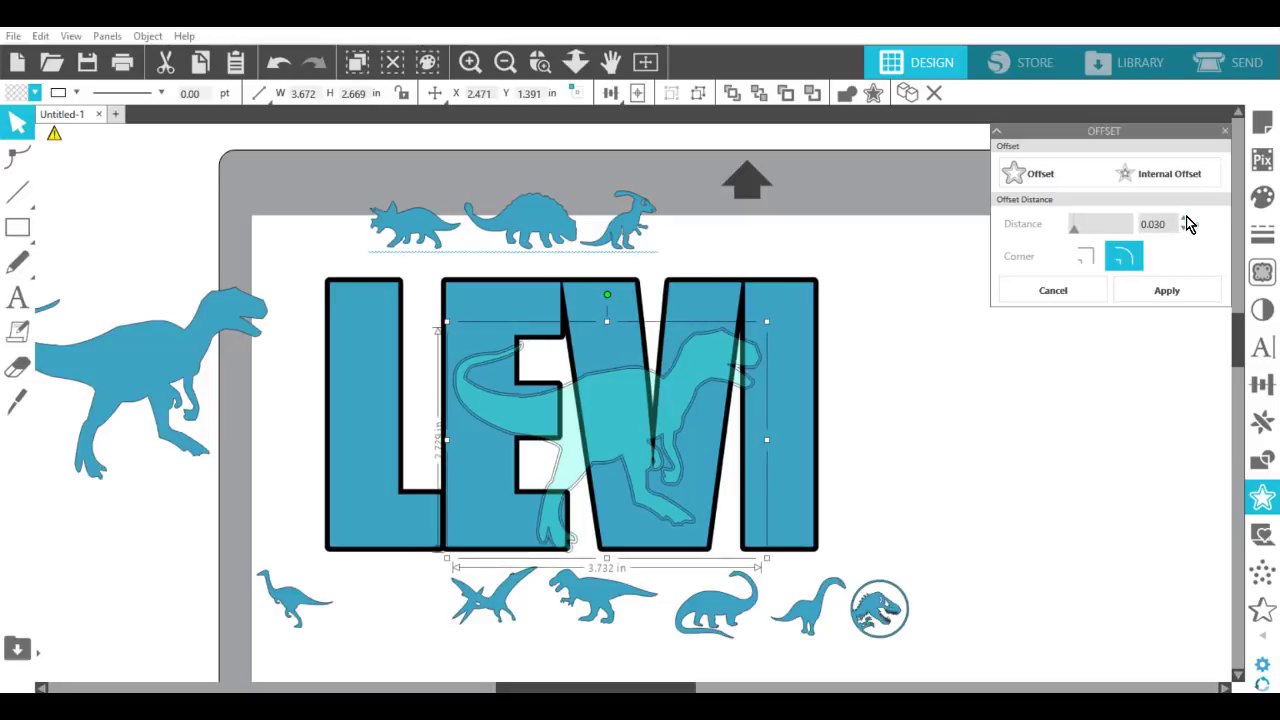
{"action": "left_click", "coordinate": [1185, 221]}
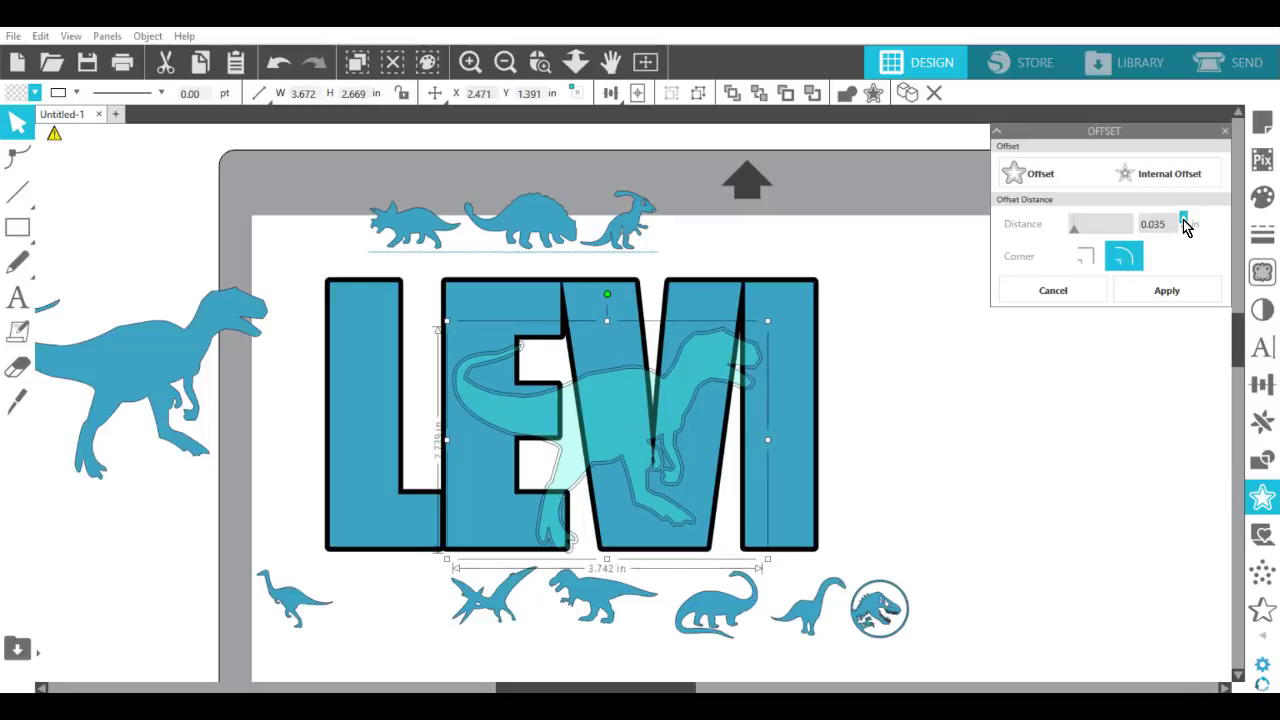
{"action": "left_click", "coordinate": [1185, 221]}
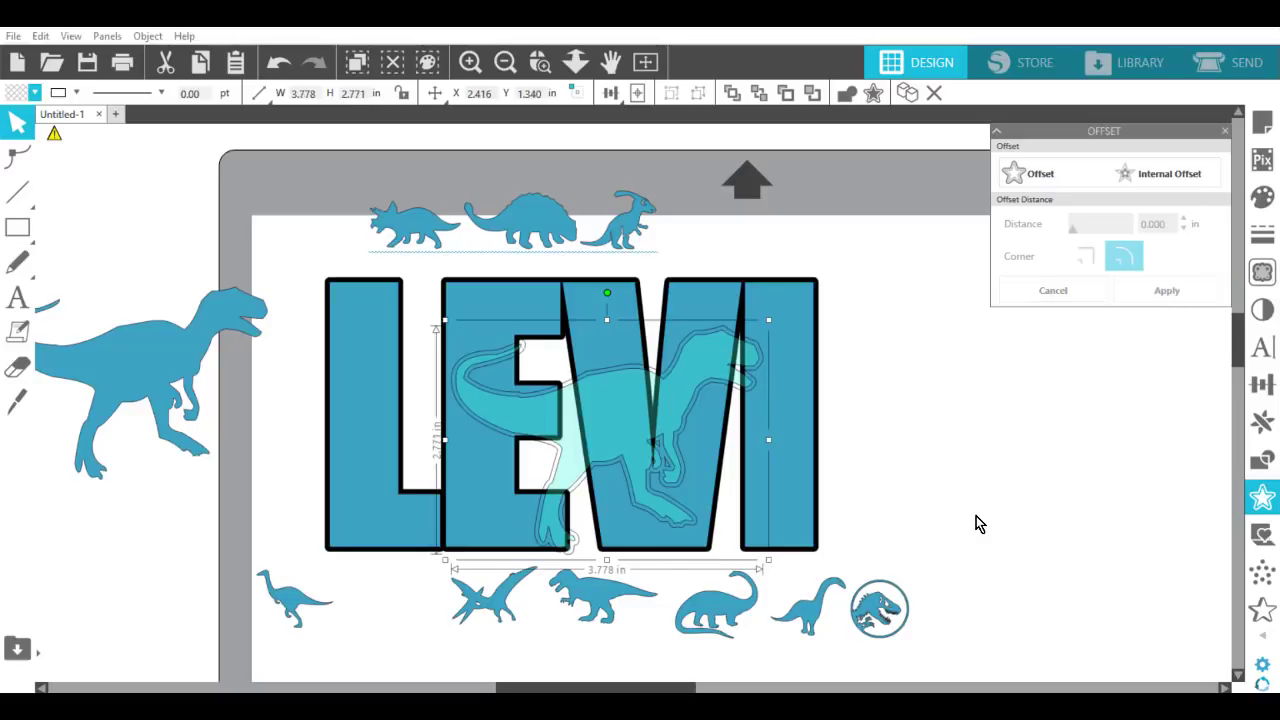
{"action": "left_click_drag", "start_coordinate": [630, 393], "coordinate": [81, 577]}
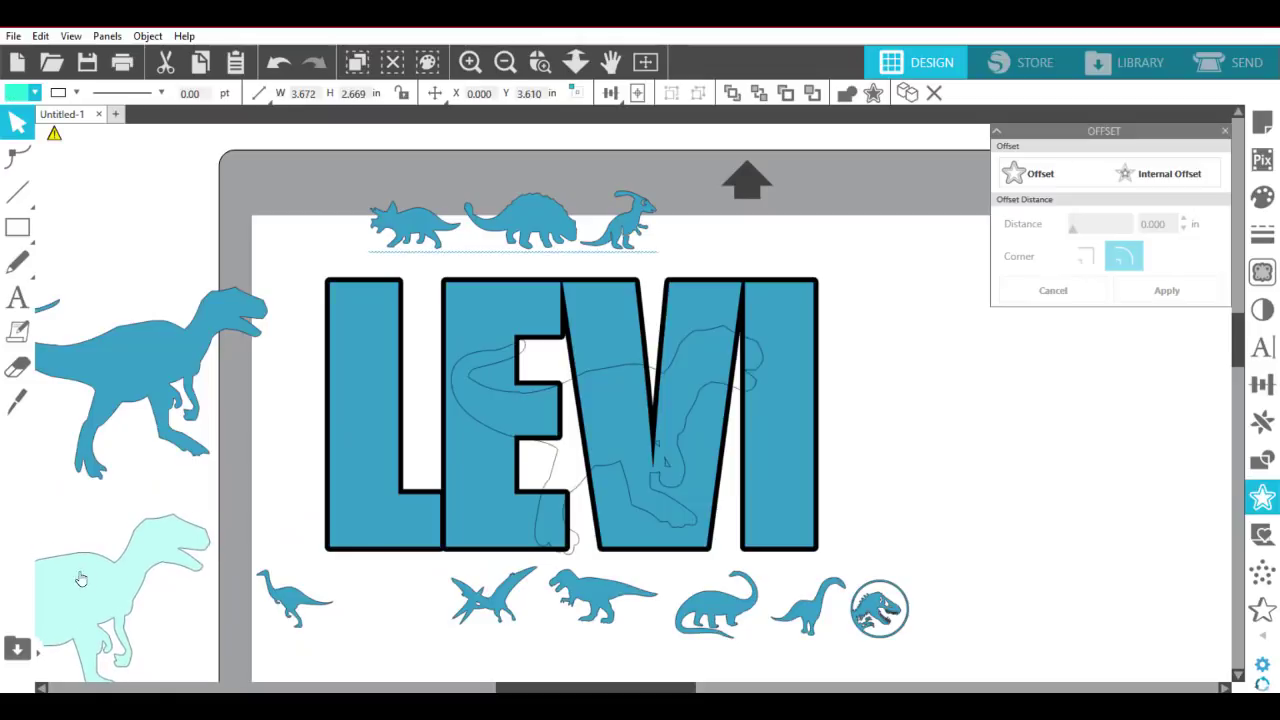
Try to subtract the dinosaur offset from the blue letters only, and shift the blue letter I slightly.
{"action": "left_click", "coordinate": [708, 330]}
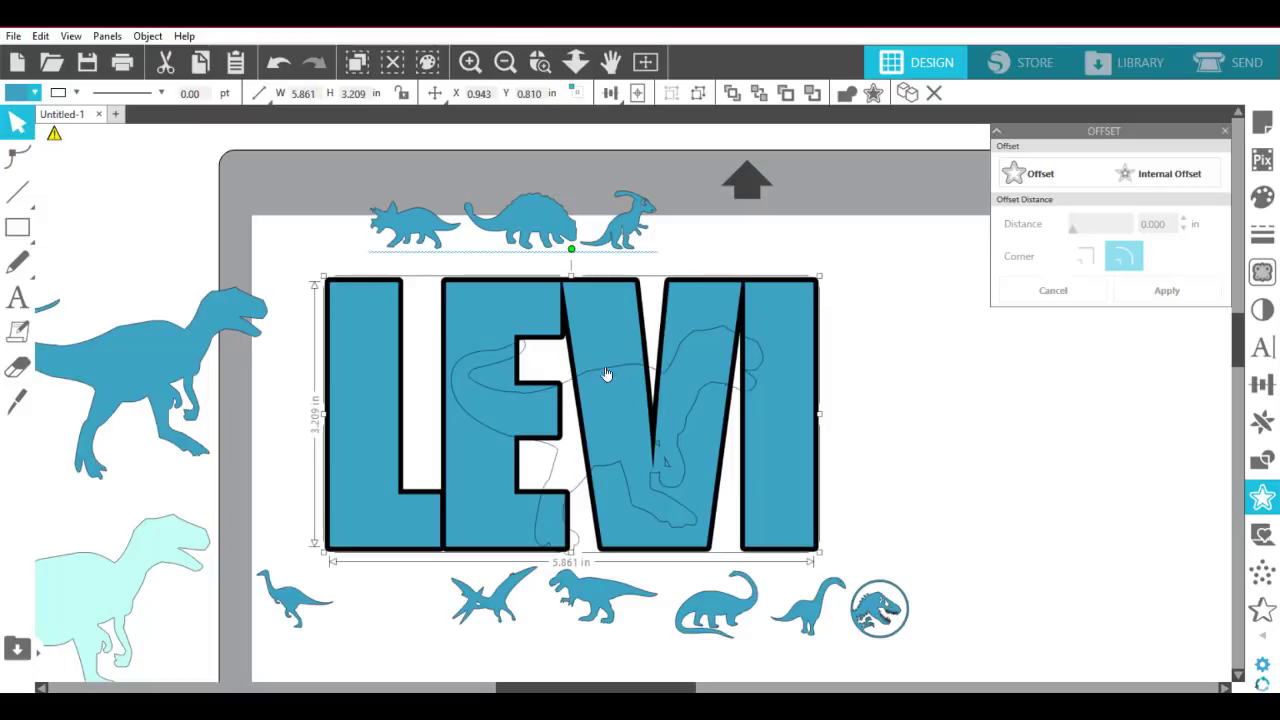
{"action": "left_click", "coordinate": [650, 375]}
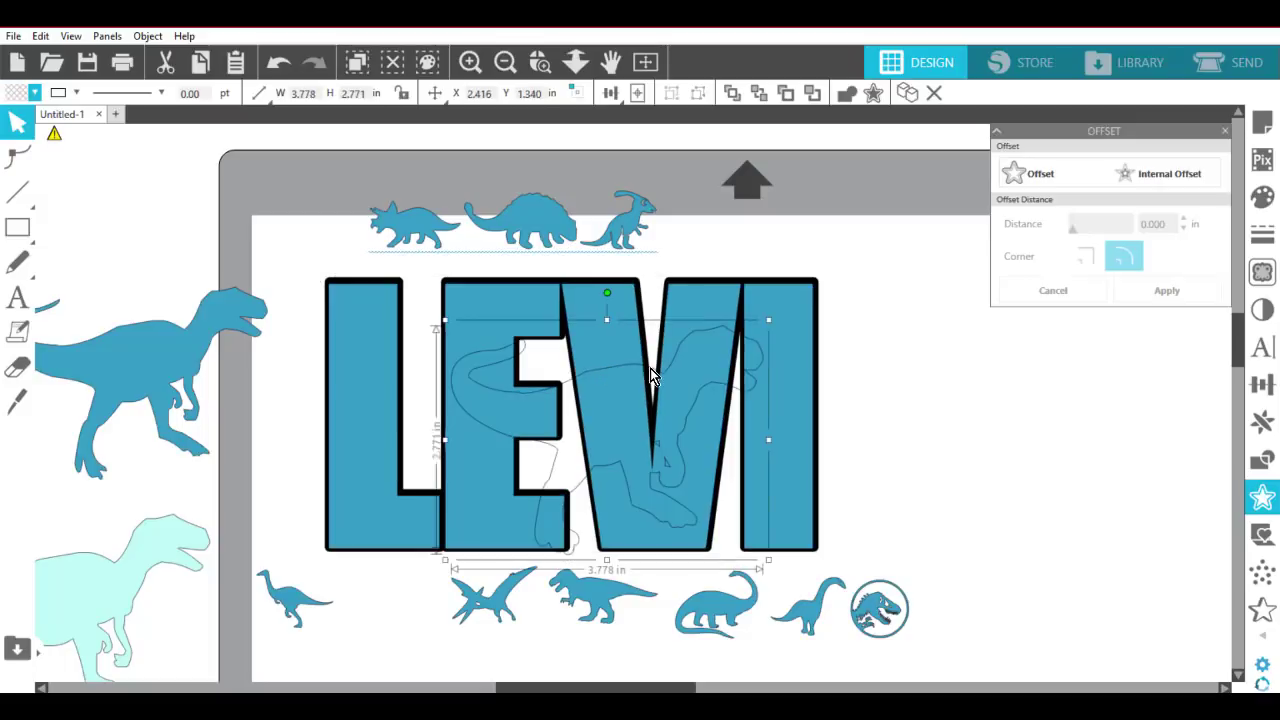
{"action": "left_click", "coordinate": [589, 298], "text": "shift"}
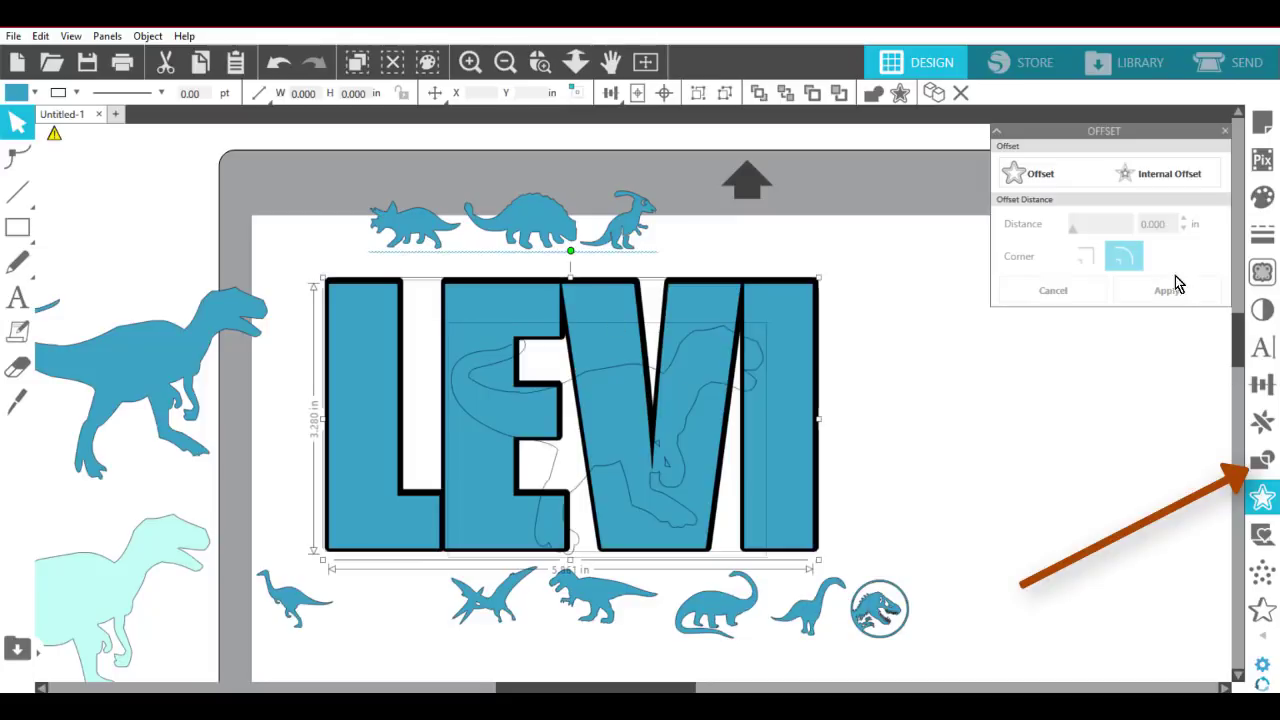
{"action": "left_click", "coordinate": [1261, 466]}
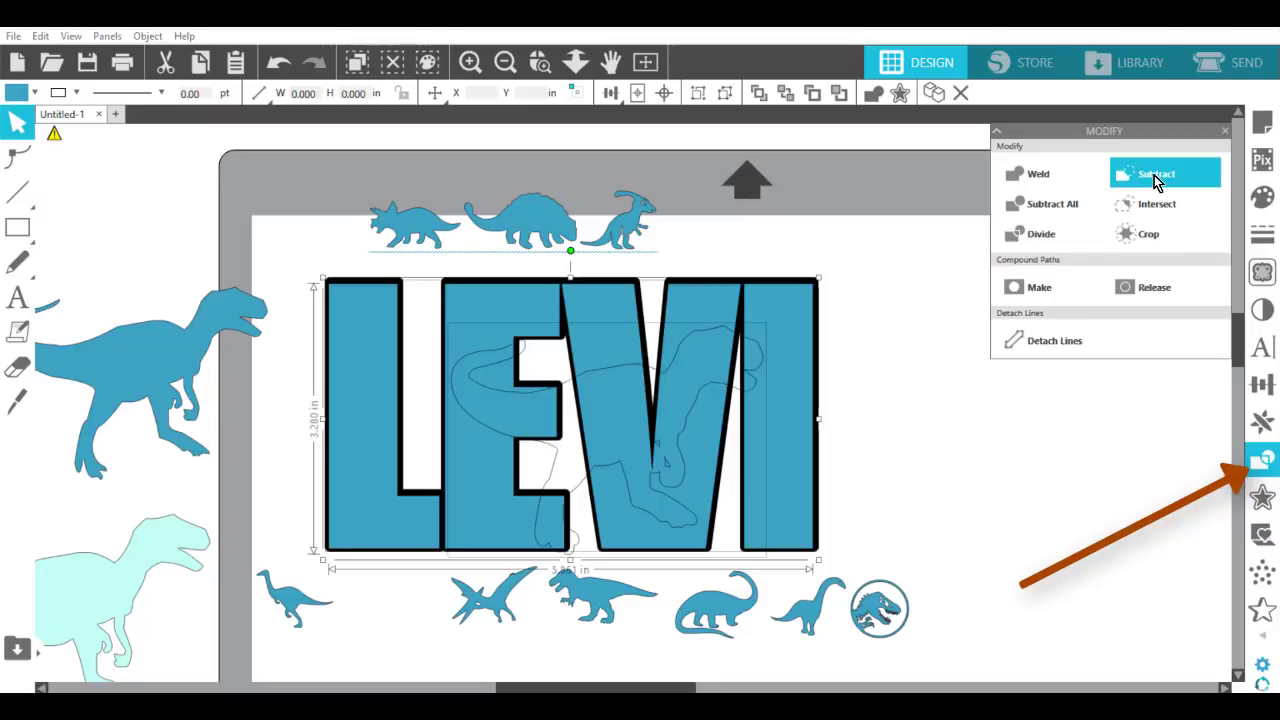
{"action": "left_click", "coordinate": [1154, 175]}
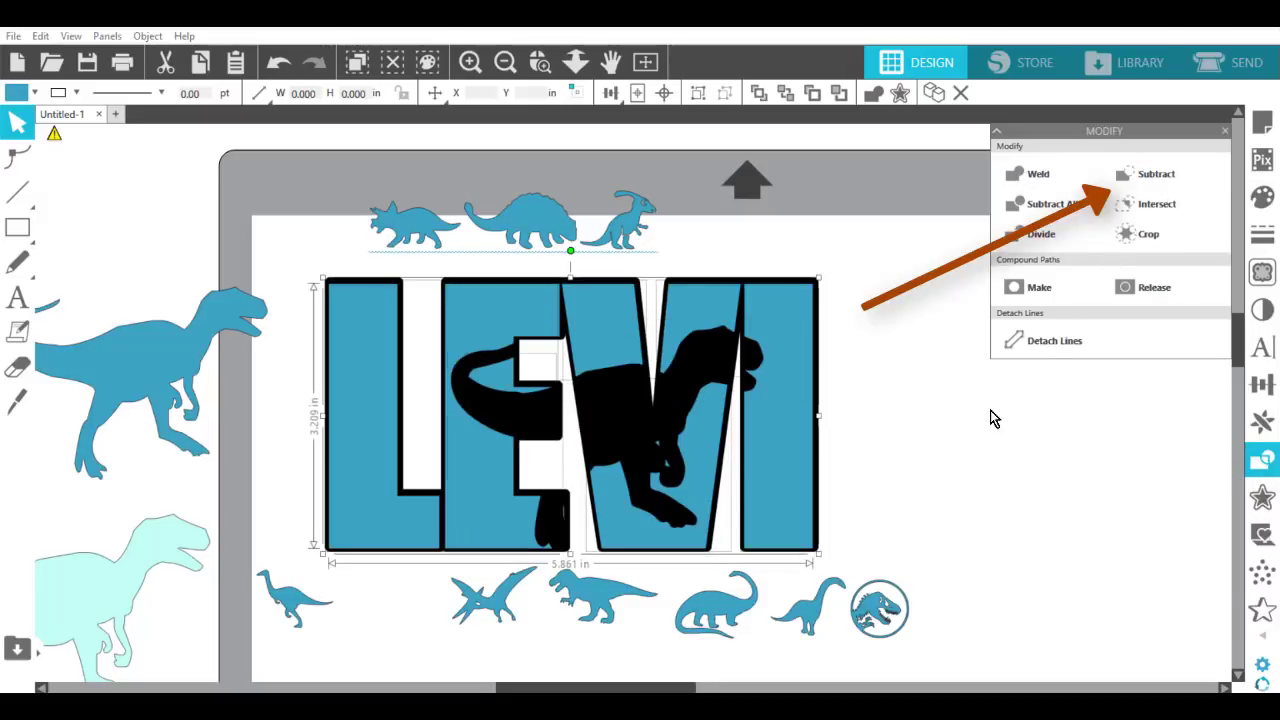
{"action": "left_click", "coordinate": [772, 492]}
{"action": "left_click_drag", "start_coordinate": [772, 486], "coordinate": [775, 483]}
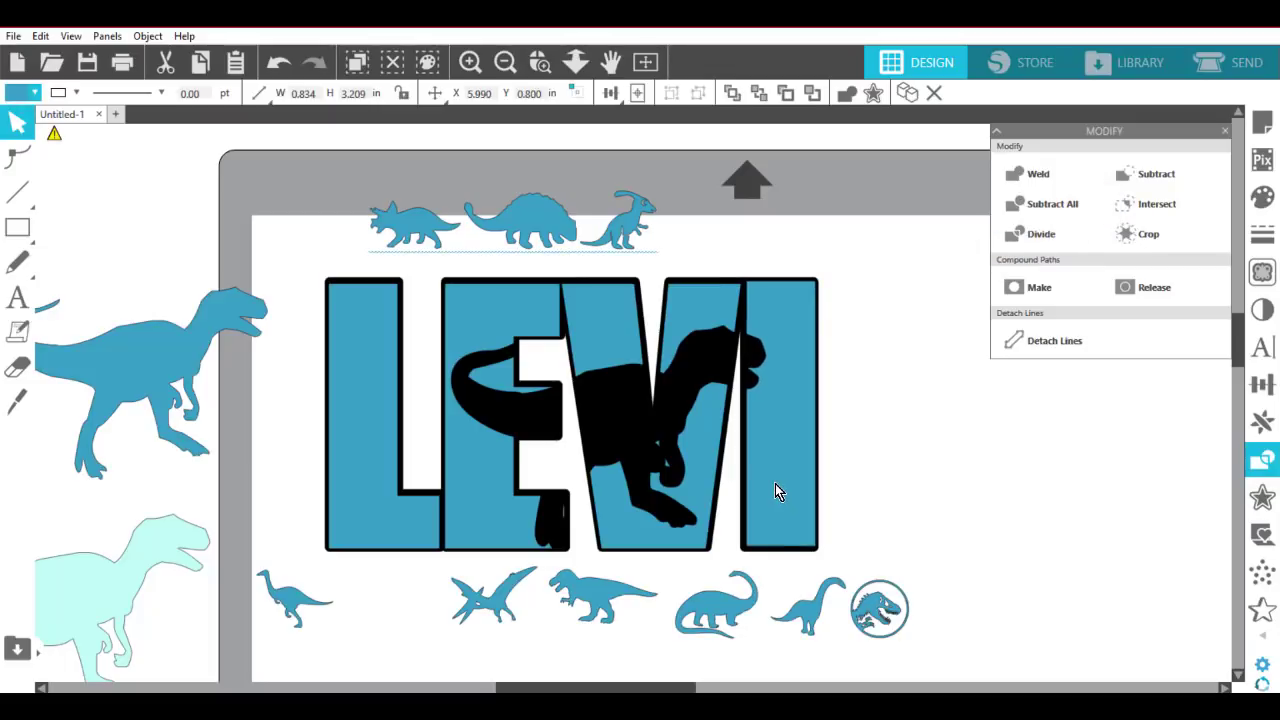
{"action": "left_click", "coordinate": [946, 488]}
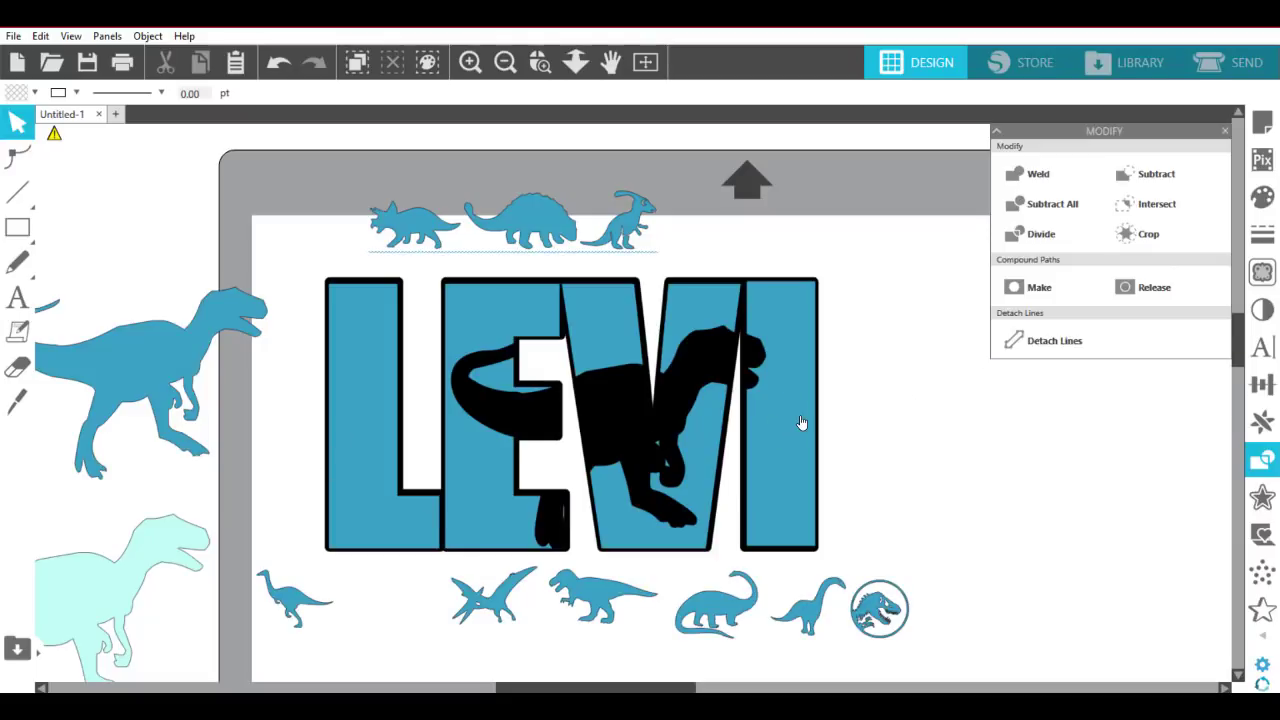
Undo the shift of the letter I and the subtraction from the blue letters.
{"action": "key", "text": "ctrl+z"}
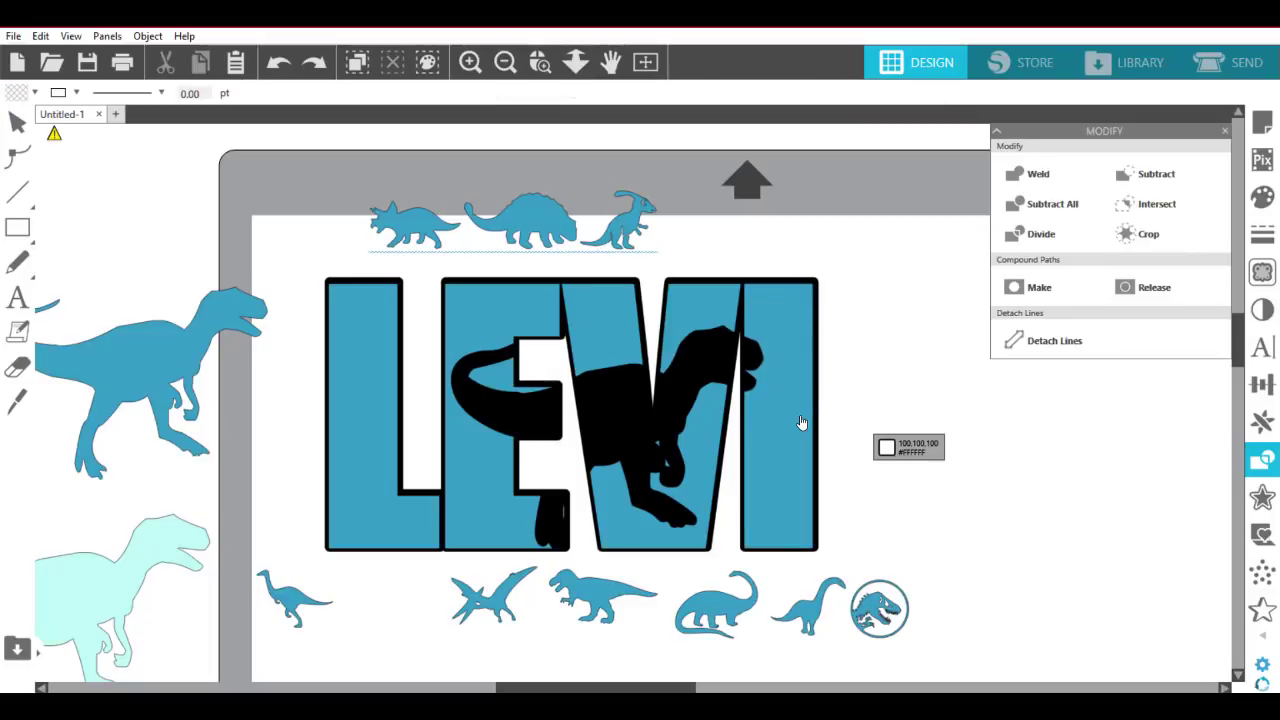
{"action": "left_click", "coordinate": [801, 423]}
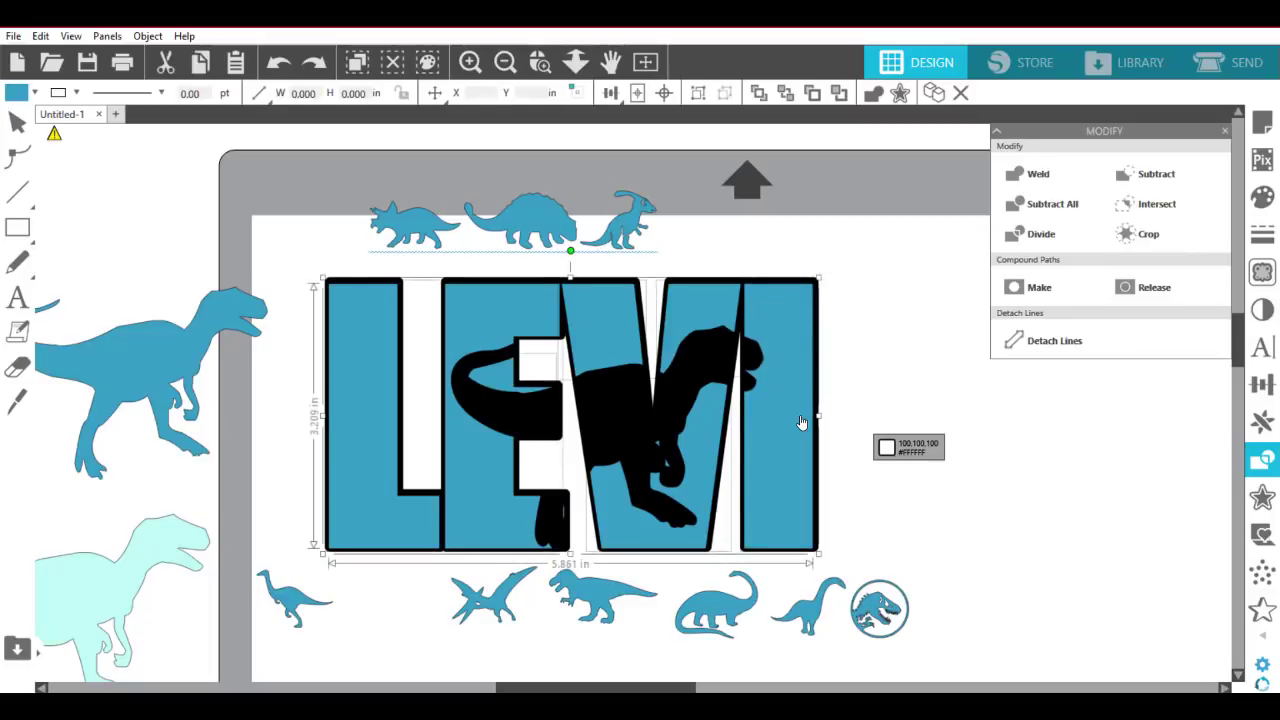
{"action": "key", "text": "ctrl+z"}
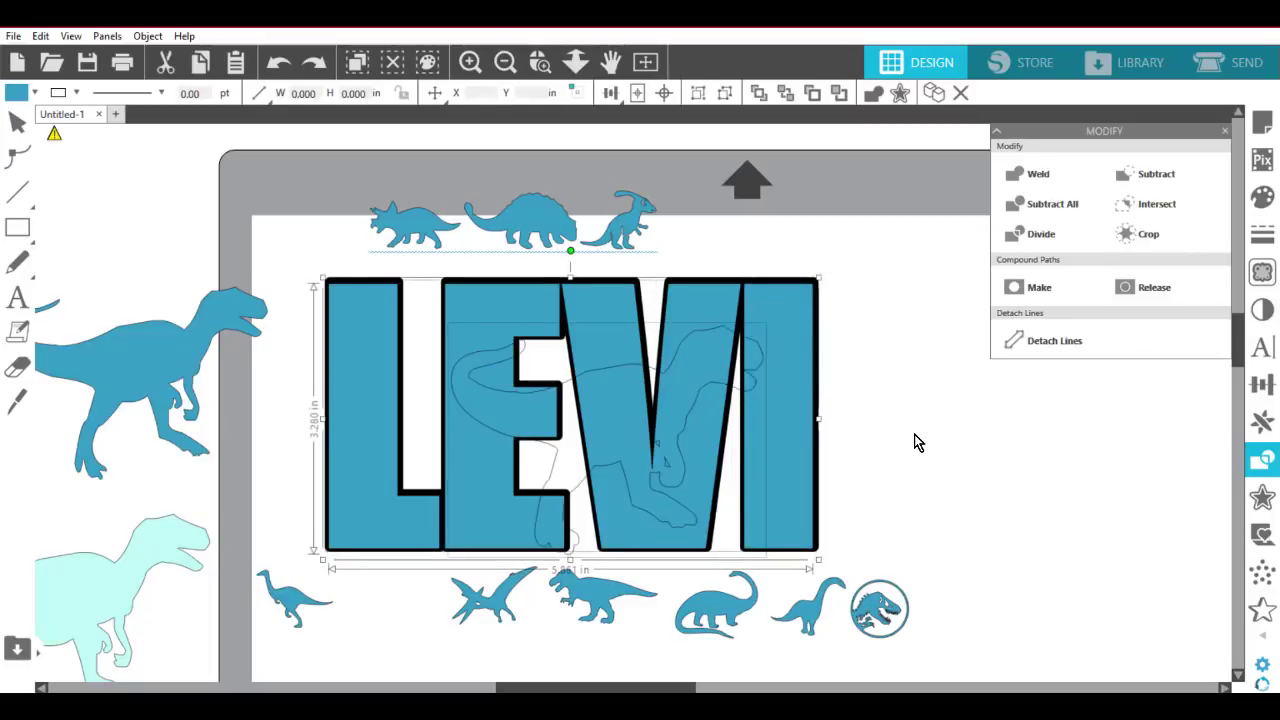
{"action": "key", "text": "ctrl+z"}
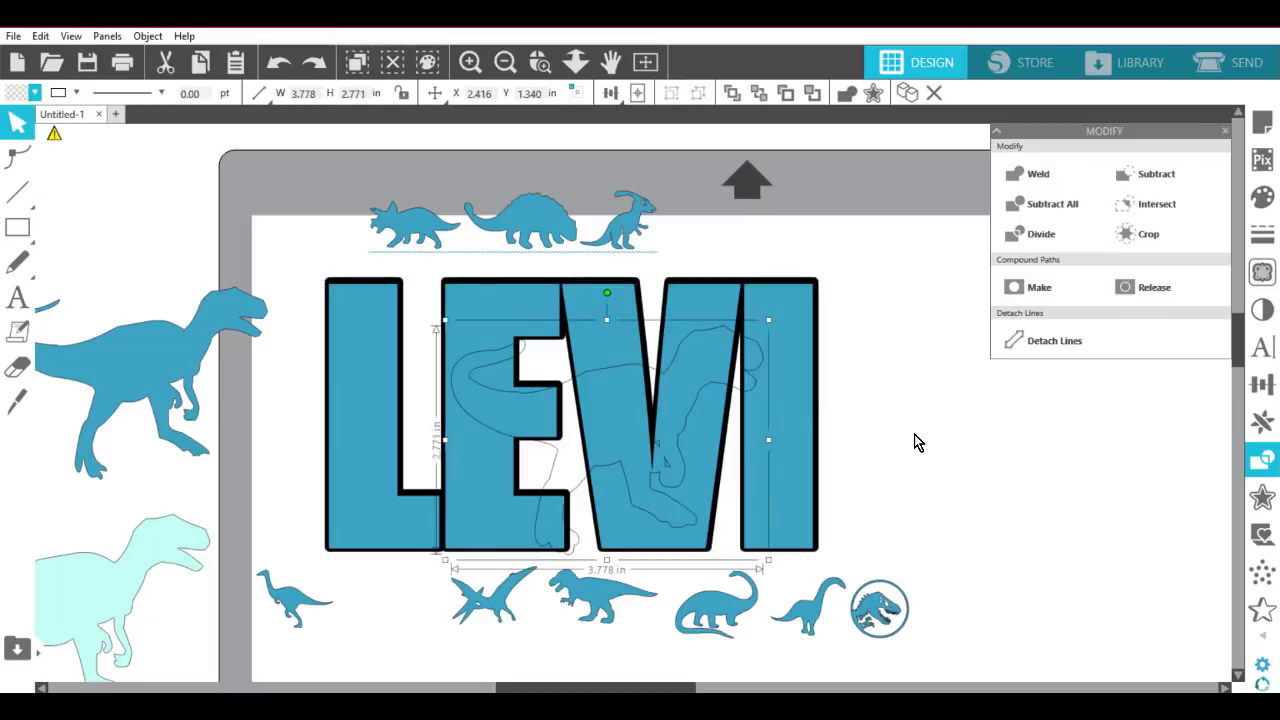
Move the blue letters down off their black offset, and drag the dinosaur offset out to the right of the name.
{"action": "left_click", "coordinate": [616, 370]}
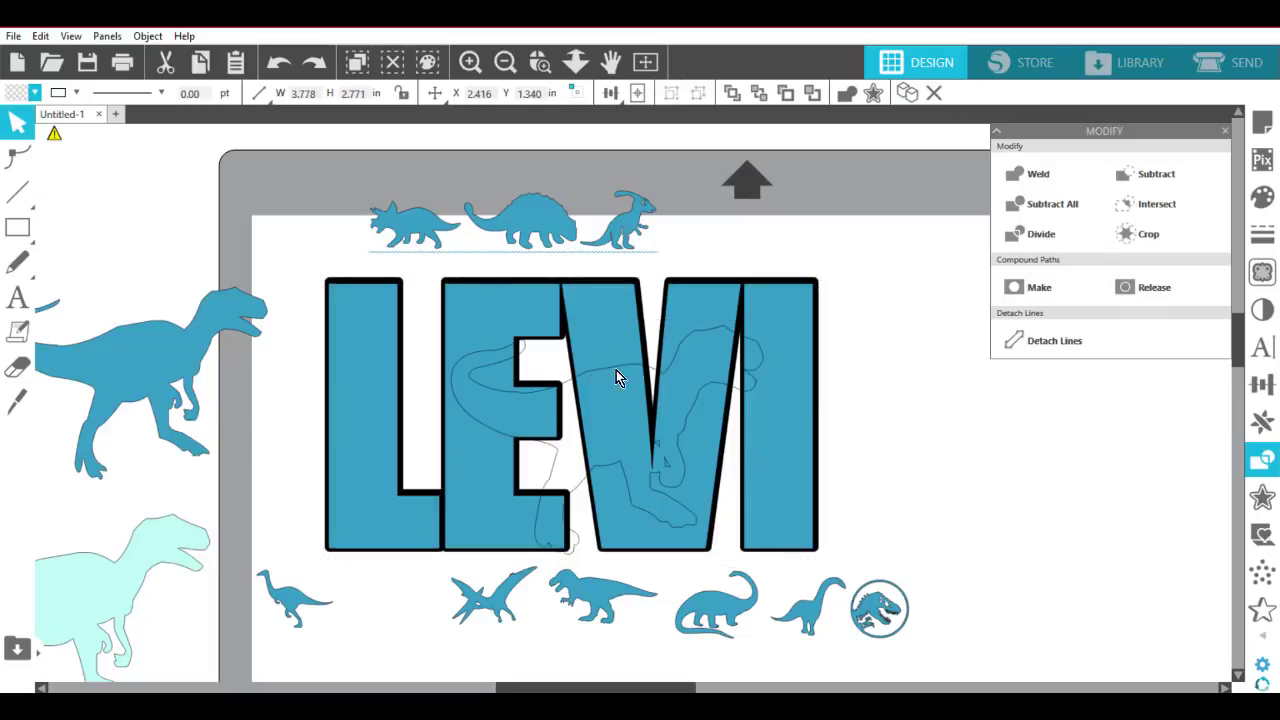
{"action": "left_click_drag", "start_coordinate": [616, 370], "coordinate": [644, 527]}
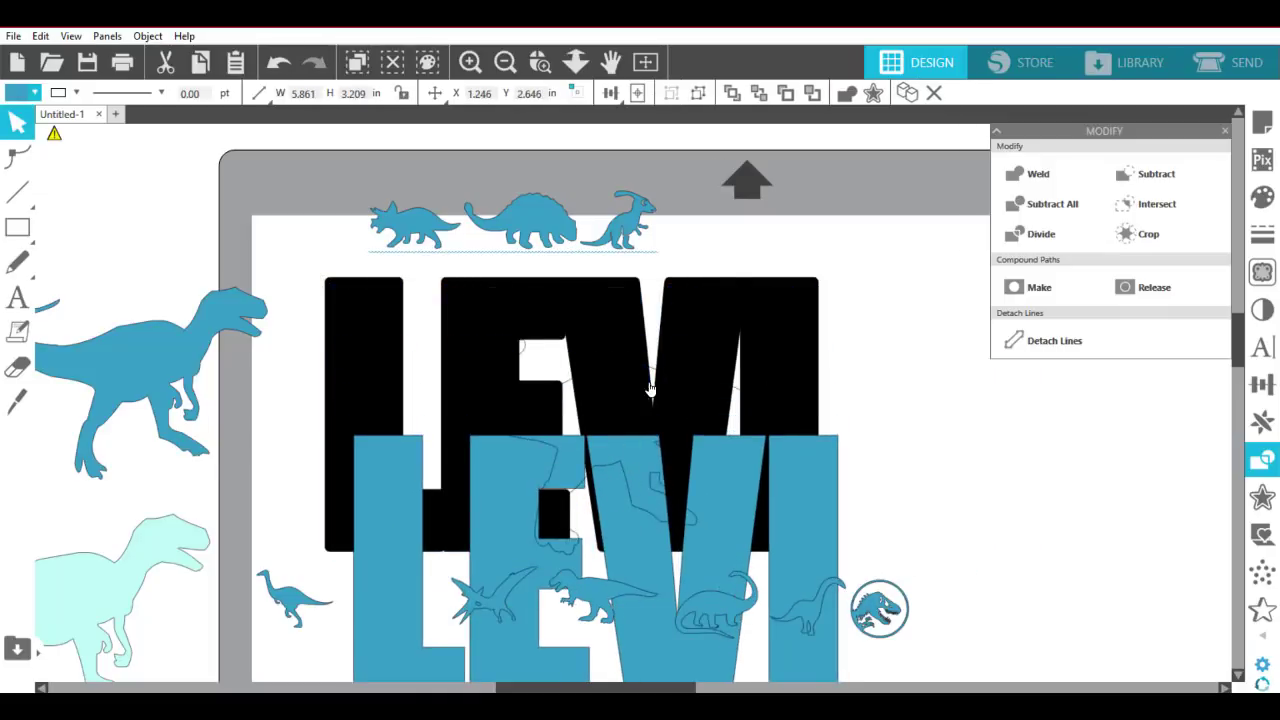
{"action": "left_click", "coordinate": [652, 374]}
{"action": "left_click_drag", "start_coordinate": [650, 372], "coordinate": [1110, 440]}
Move the blue letters back onto the black offset and nudge them until they are centred, at about X 0.943, Y 0.831 in.
{"action": "left_click_drag", "start_coordinate": [800, 497], "coordinate": [702, 364]}
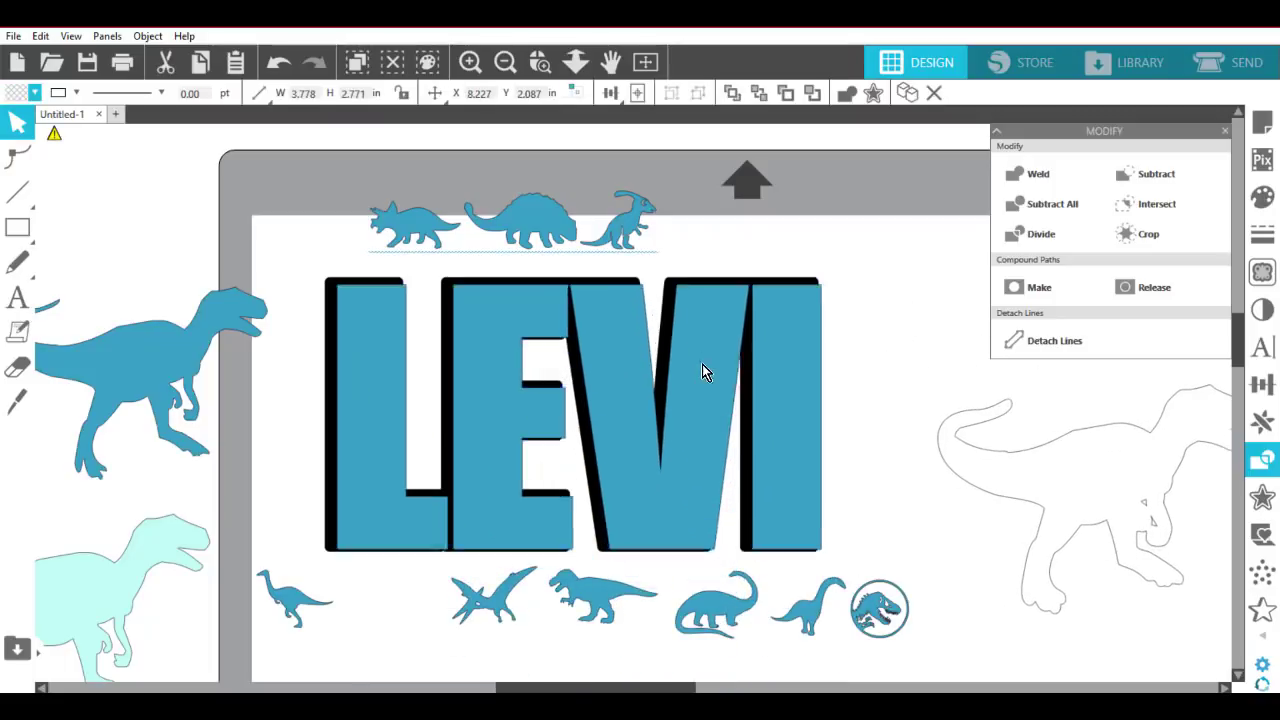
{"action": "key", "text": "Left"}
{"action": "key", "text": "Left"}
{"action": "key", "text": "Left"}
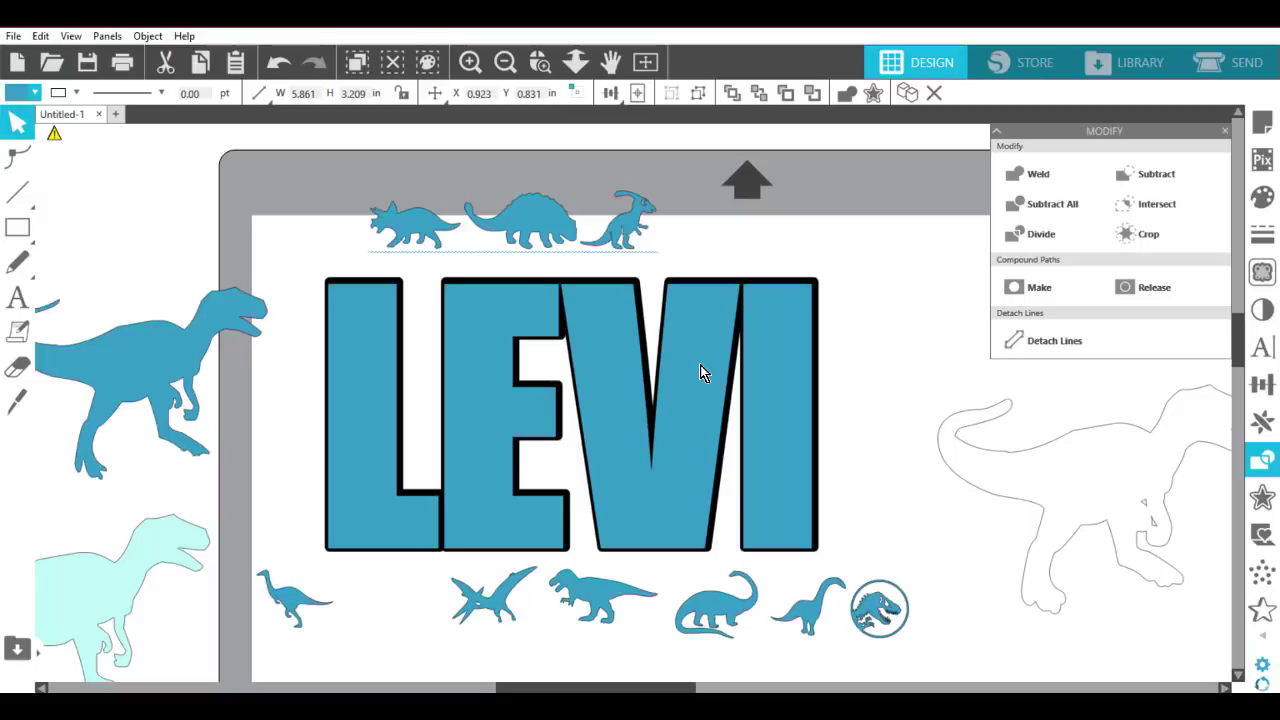
{"action": "key", "text": "Right"}
{"action": "key", "text": "Right"}
{"action": "key", "text": "Left"}
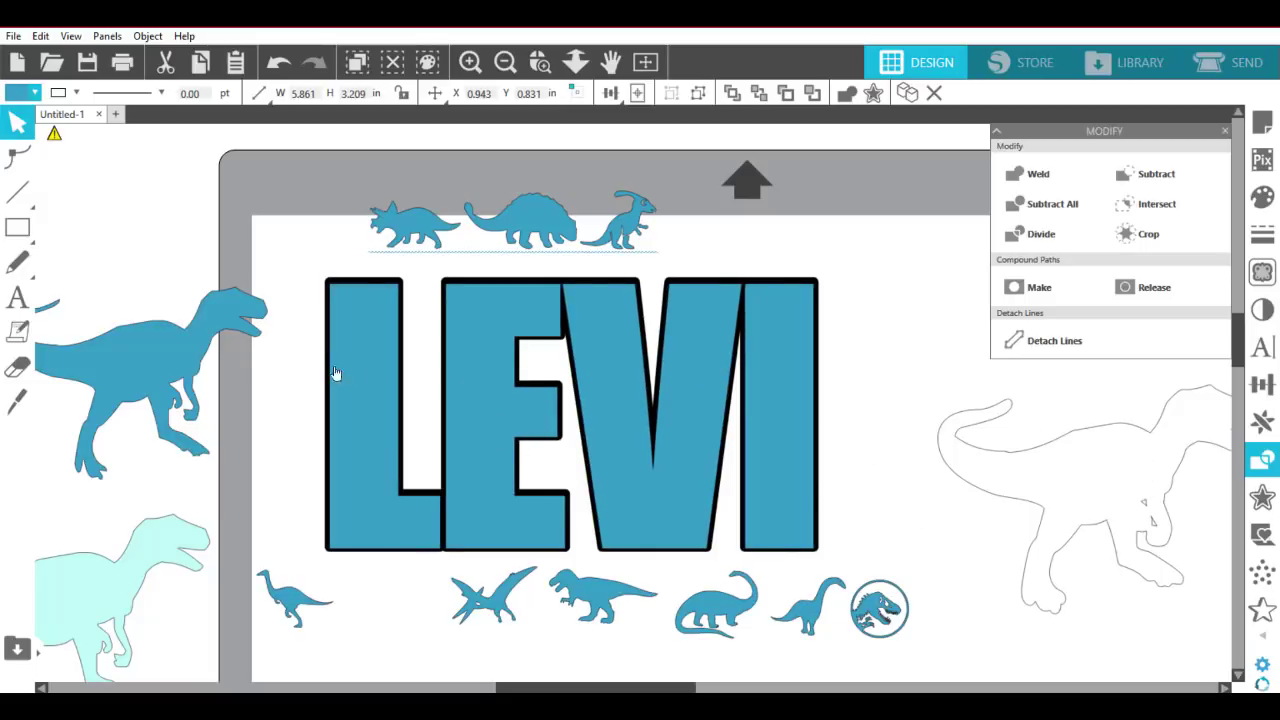
Group the blue letters with their black offset and move the group slightly right, to about X 1.009 in.
{"action": "left_click", "coordinate": [295, 377]}
{"action": "left_click_drag", "start_coordinate": [669, 394], "coordinate": [863, 443]}
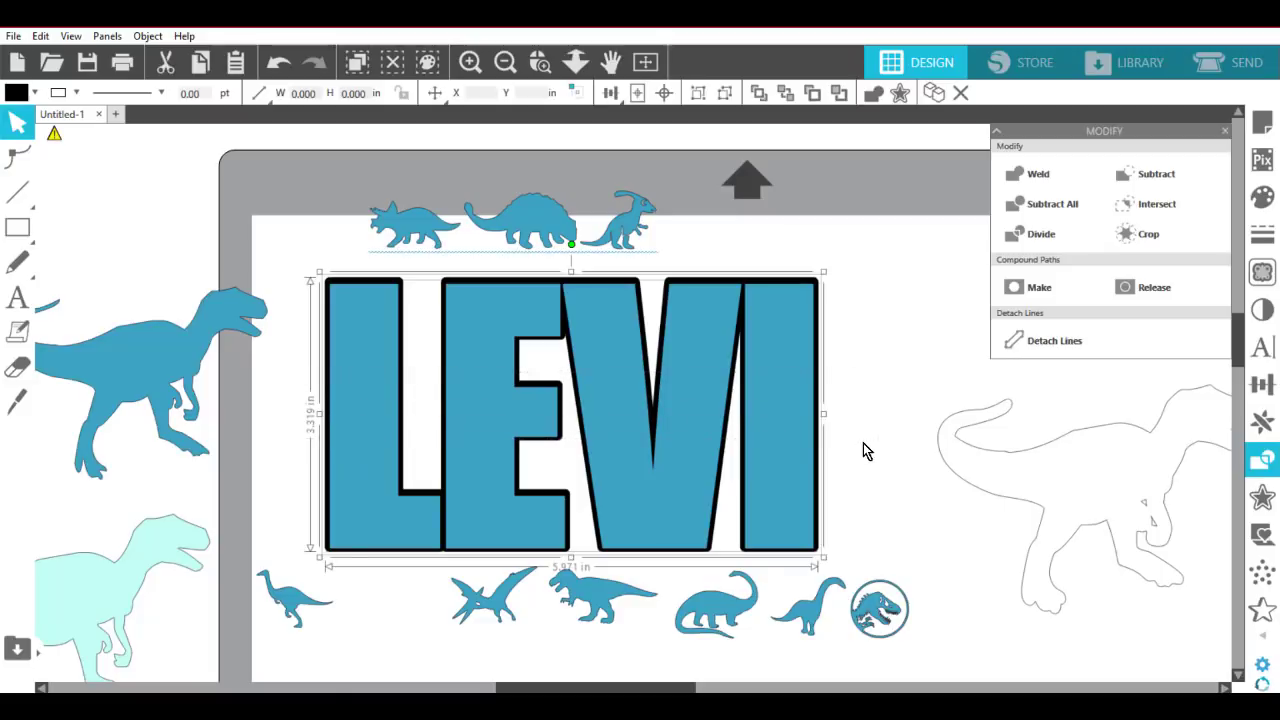
{"action": "right_click", "coordinate": [797, 436]}
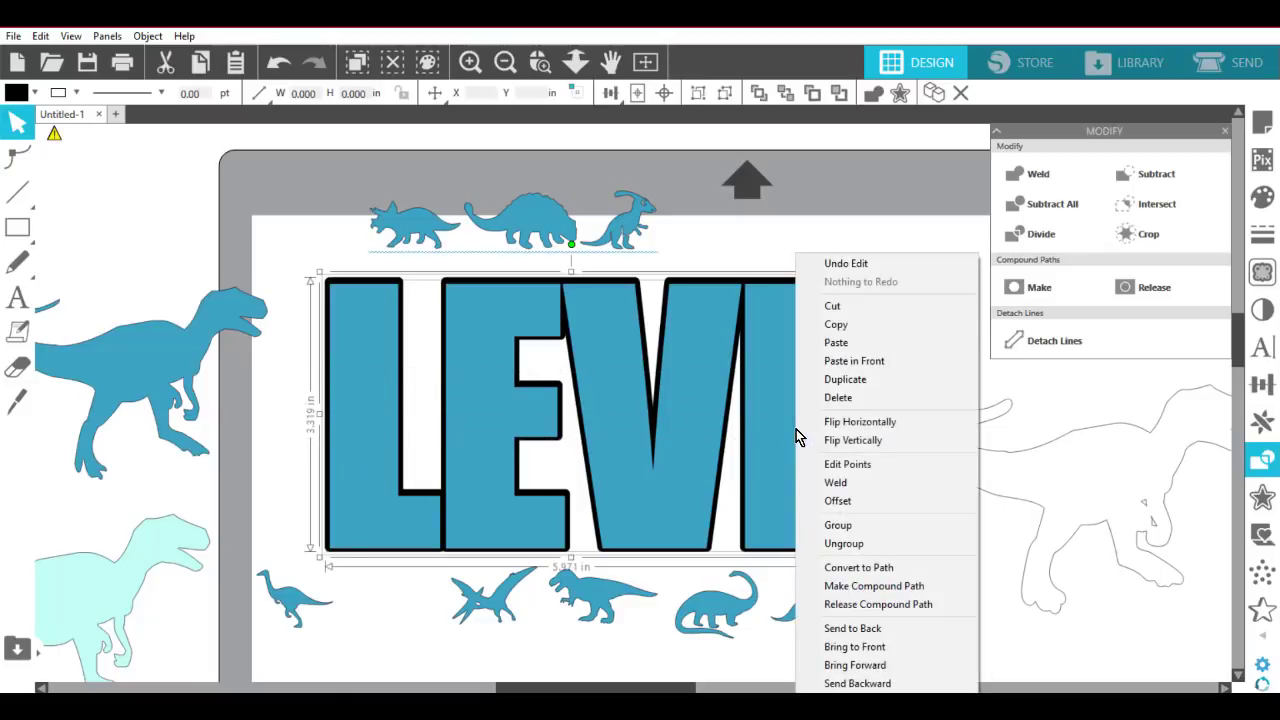
{"action": "left_click", "coordinate": [836, 525]}
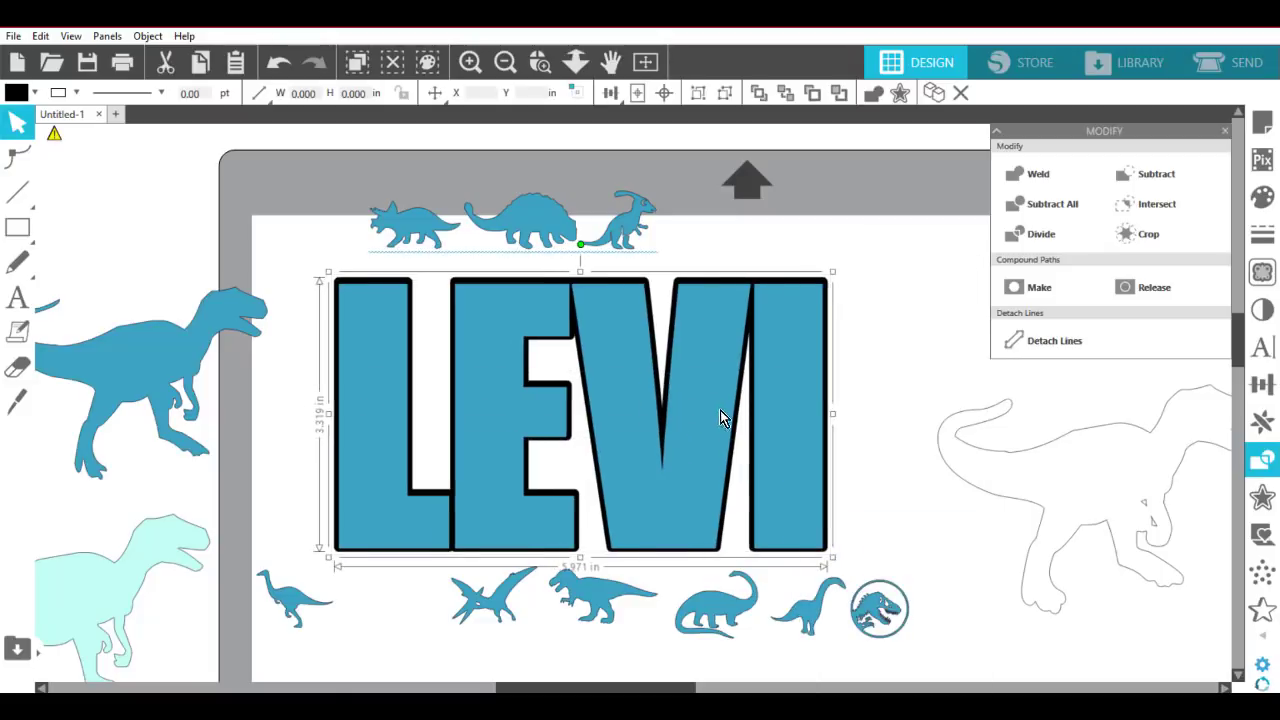
{"action": "left_click_drag", "start_coordinate": [690, 428], "coordinate": [703, 420]}
{"action": "left_click", "coordinate": [894, 371]}
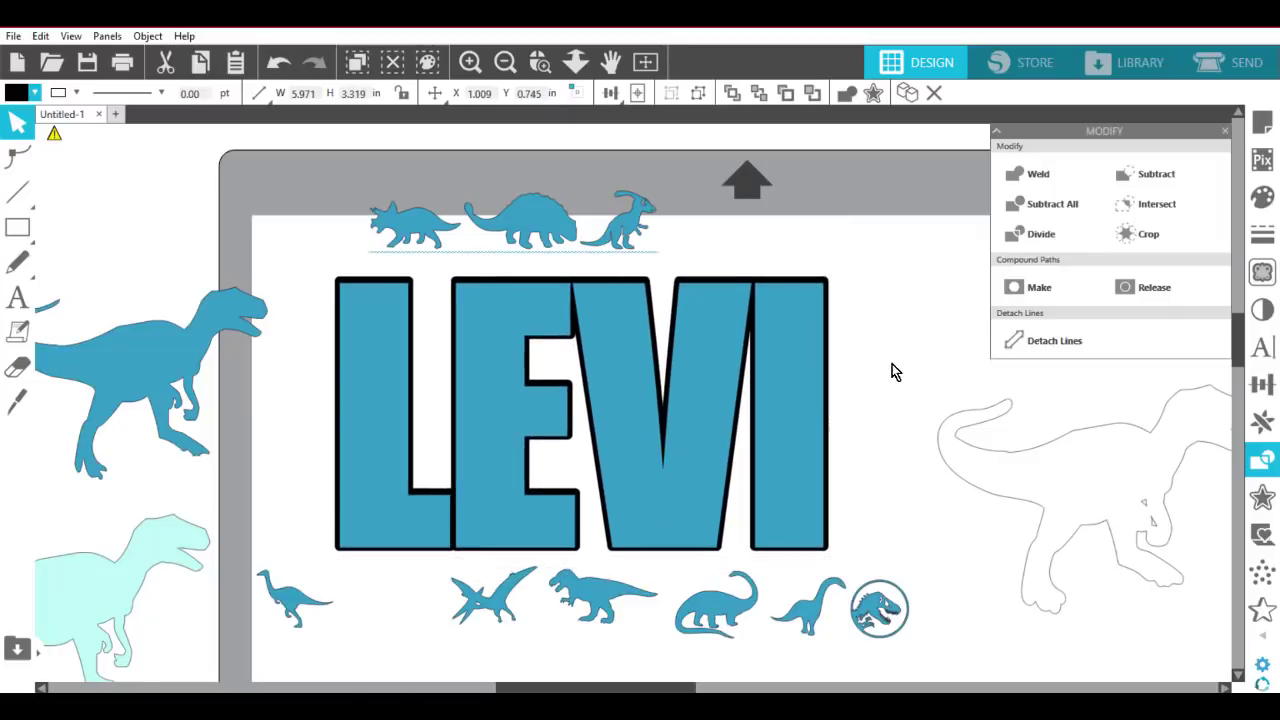
Position the dinosaur offset across the E, V and I, and subtract it from the grouped name.
{"action": "left_click_drag", "start_coordinate": [1089, 437], "coordinate": [618, 356]}
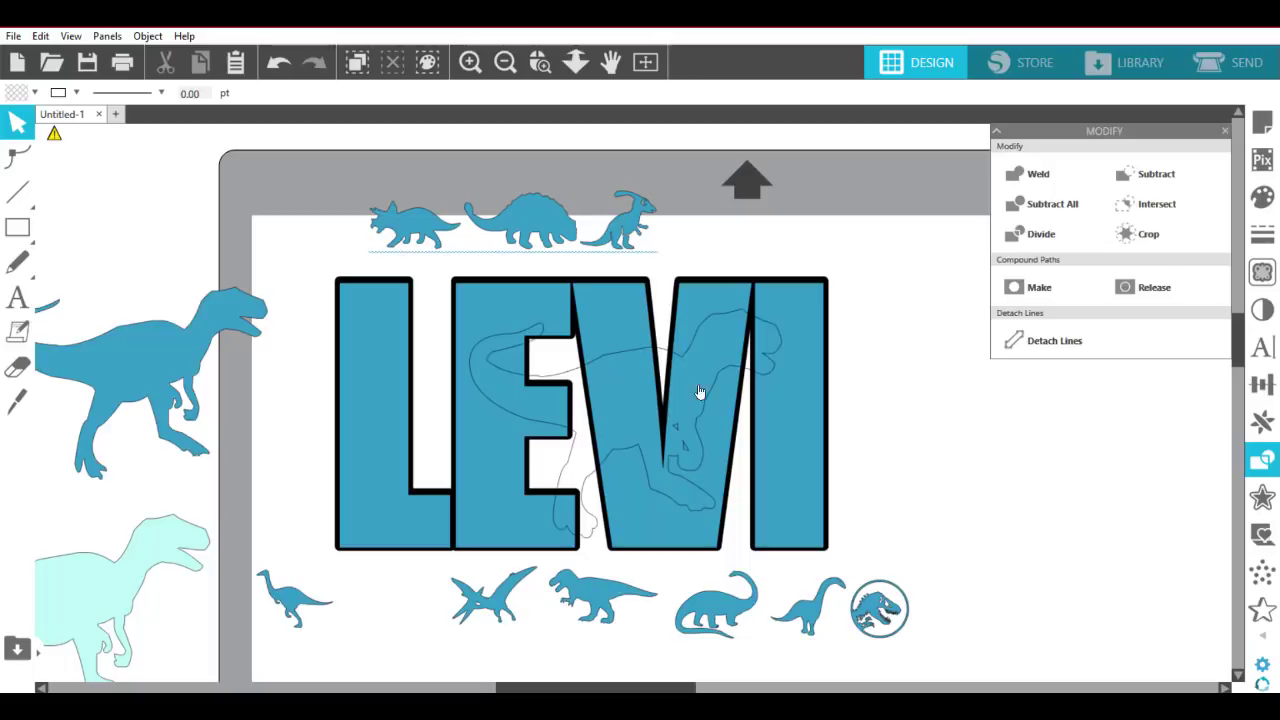
{"action": "left_click", "coordinate": [690, 351]}
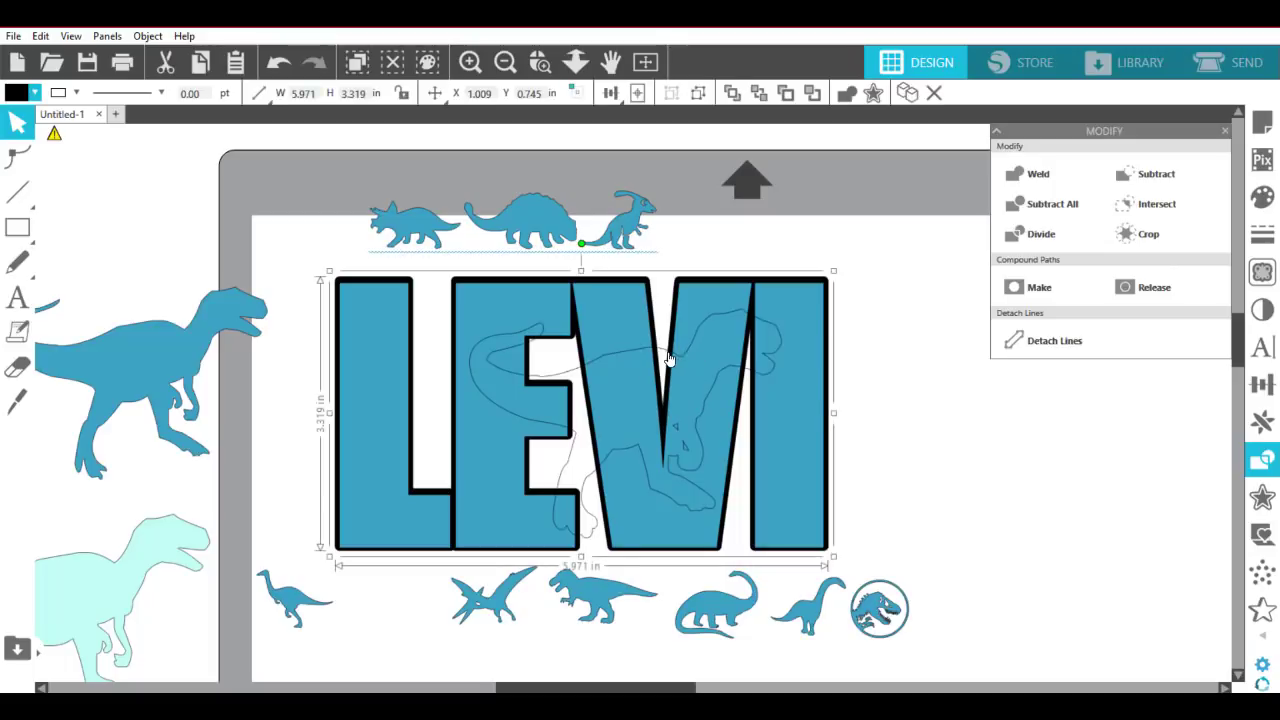
{"action": "left_click", "coordinate": [666, 350]}
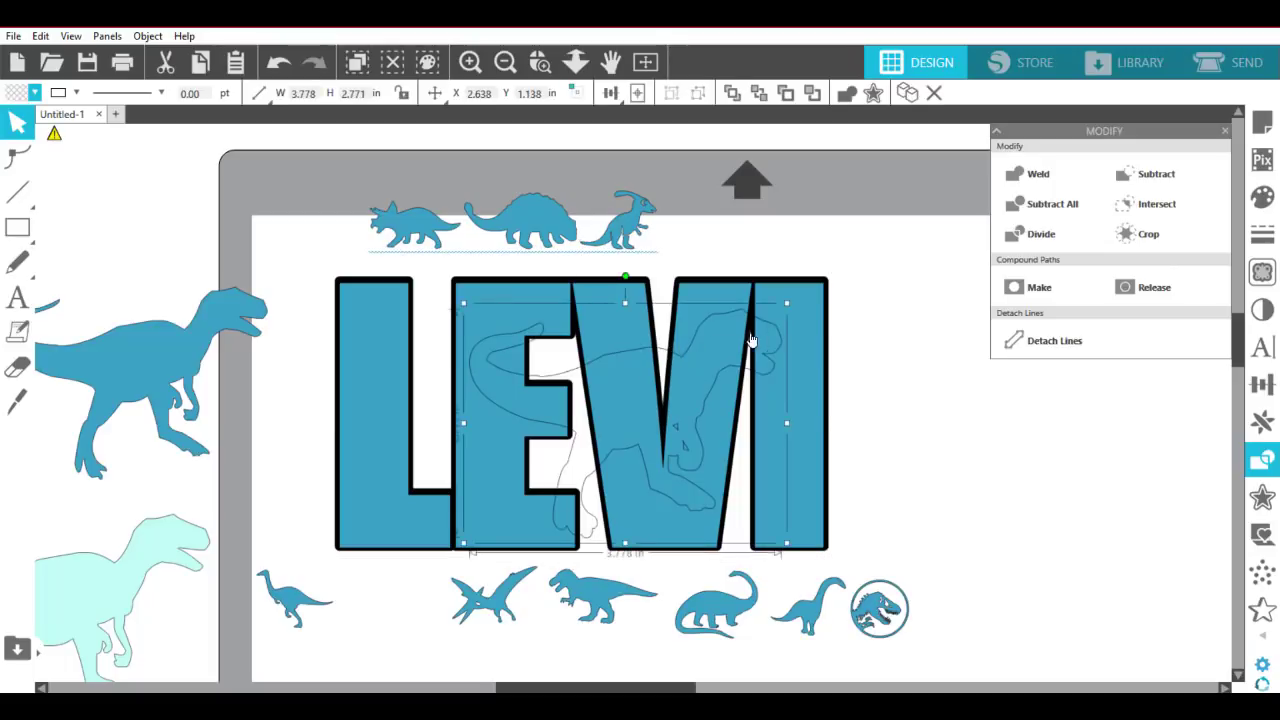
{"action": "left_click", "coordinate": [809, 313], "text": "shift"}
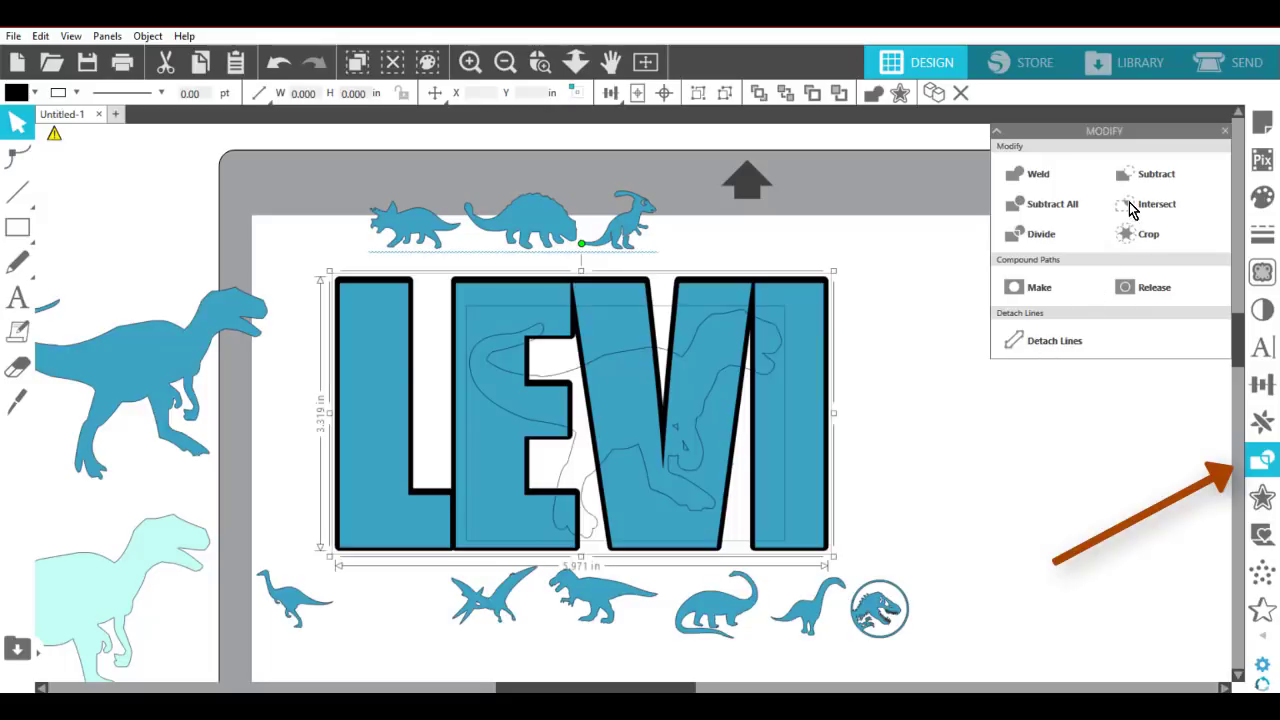
{"action": "left_click", "coordinate": [1172, 179]}
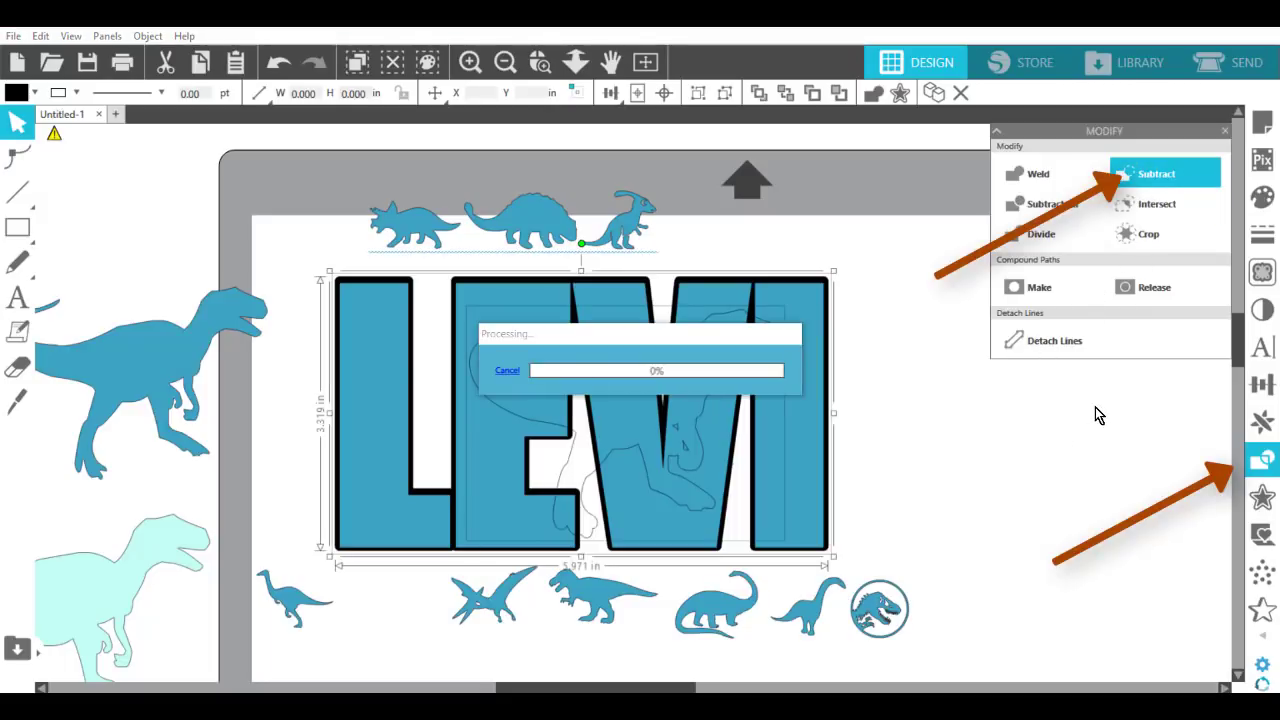
{"action": "left_click", "coordinate": [1020, 505]}
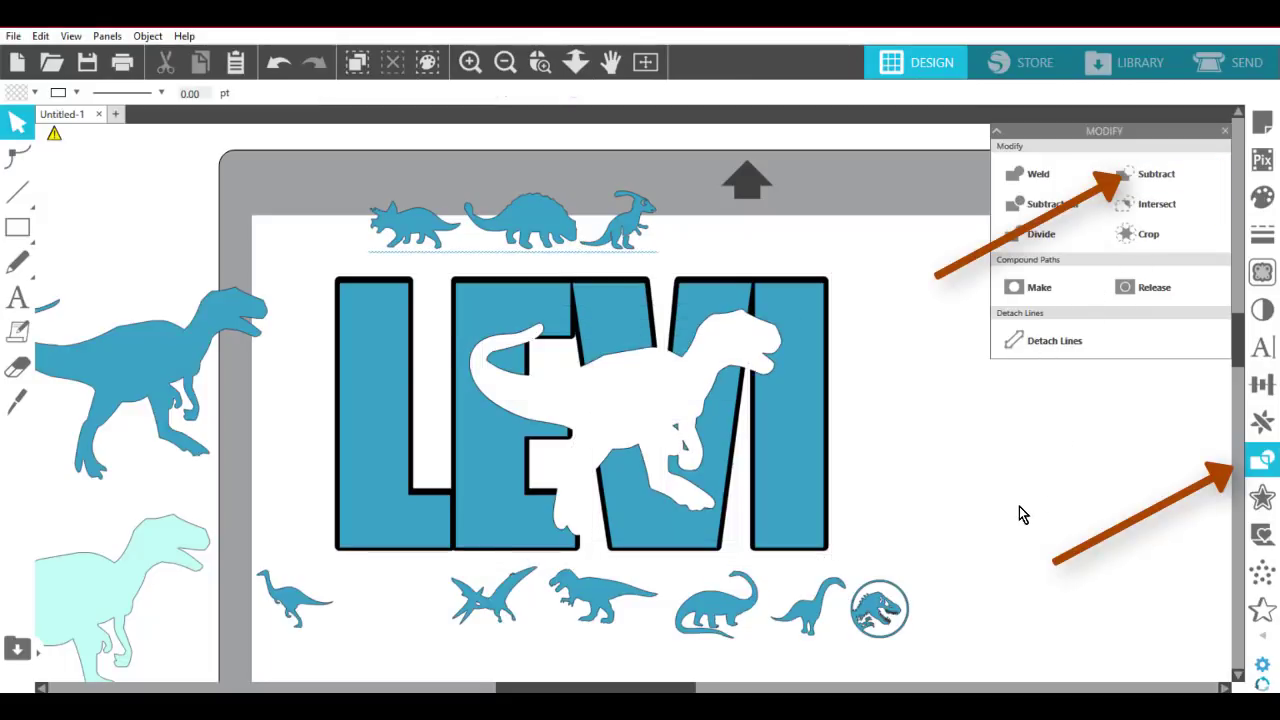
Select all the cut letter and offset pieces of the name and group them.
{"action": "left_click_drag", "start_coordinate": [919, 469], "coordinate": [310, 426]}
{"action": "right_click", "coordinate": [367, 440]}
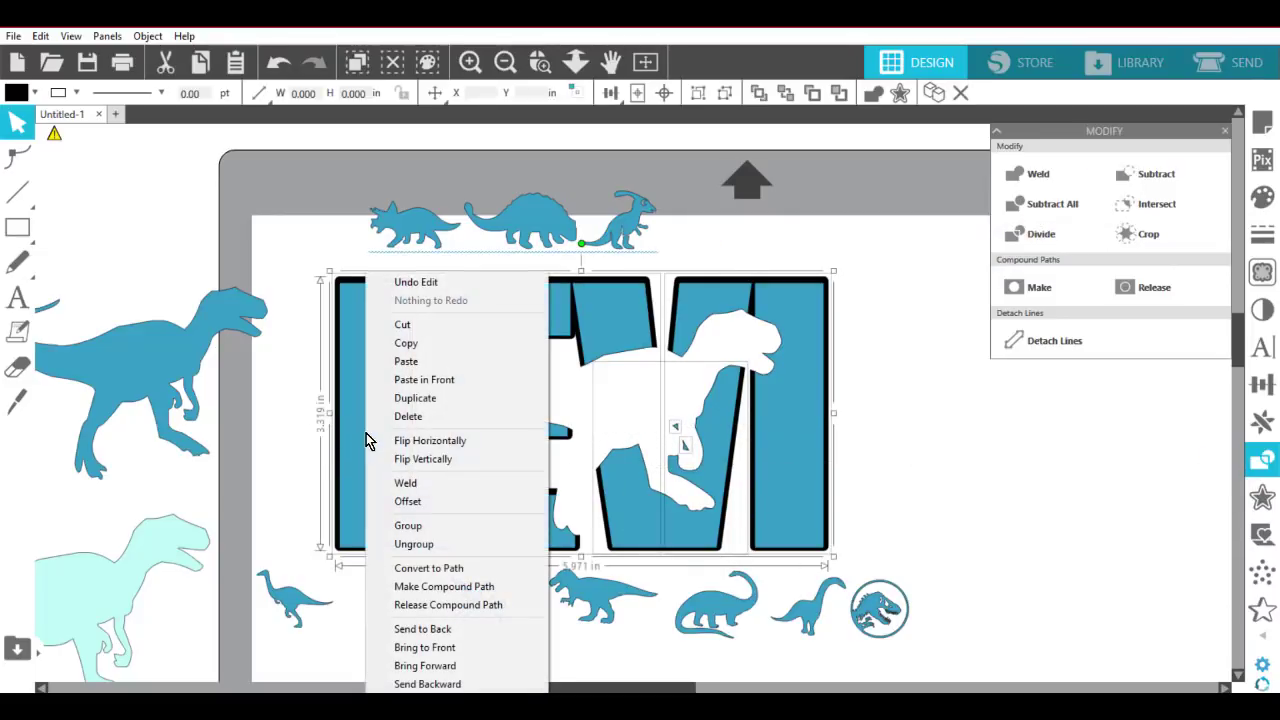
{"action": "left_click", "coordinate": [449, 531]}
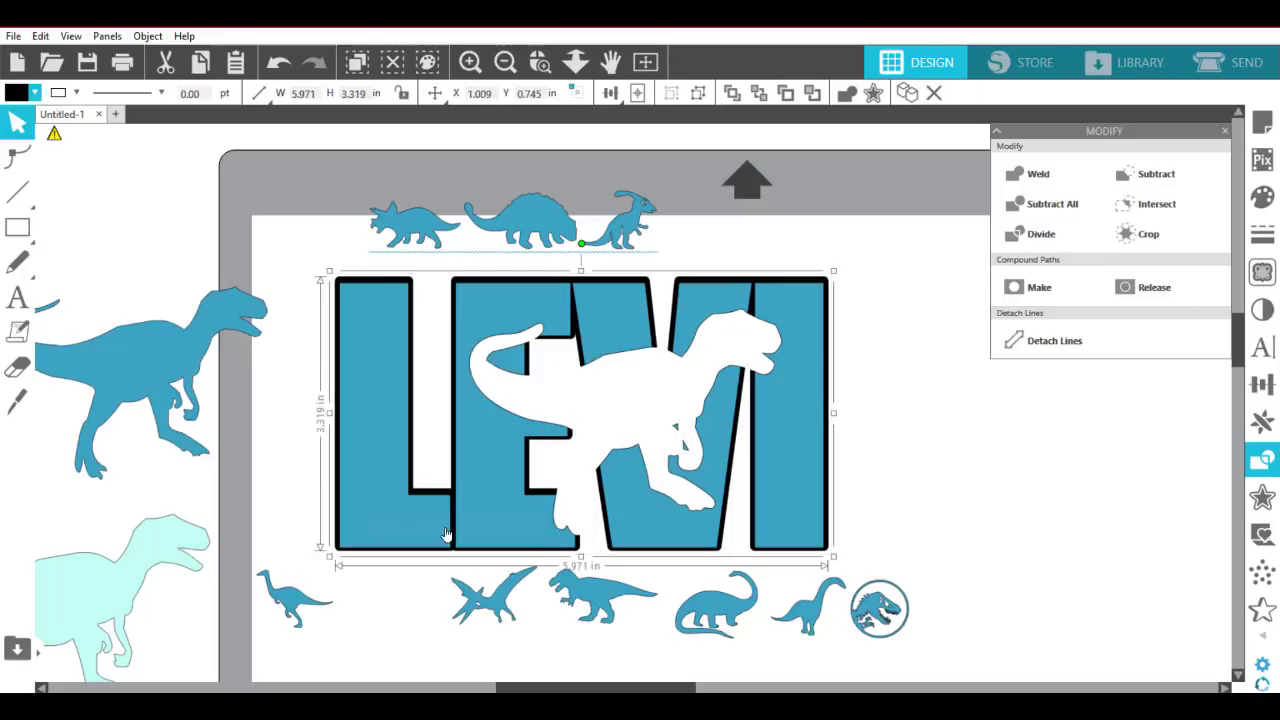
Place the light turquoise dinosaur centred inside the dinosaur-shaped knockout in the name.
{"action": "left_click_drag", "start_coordinate": [138, 386], "coordinate": [640, 410]}
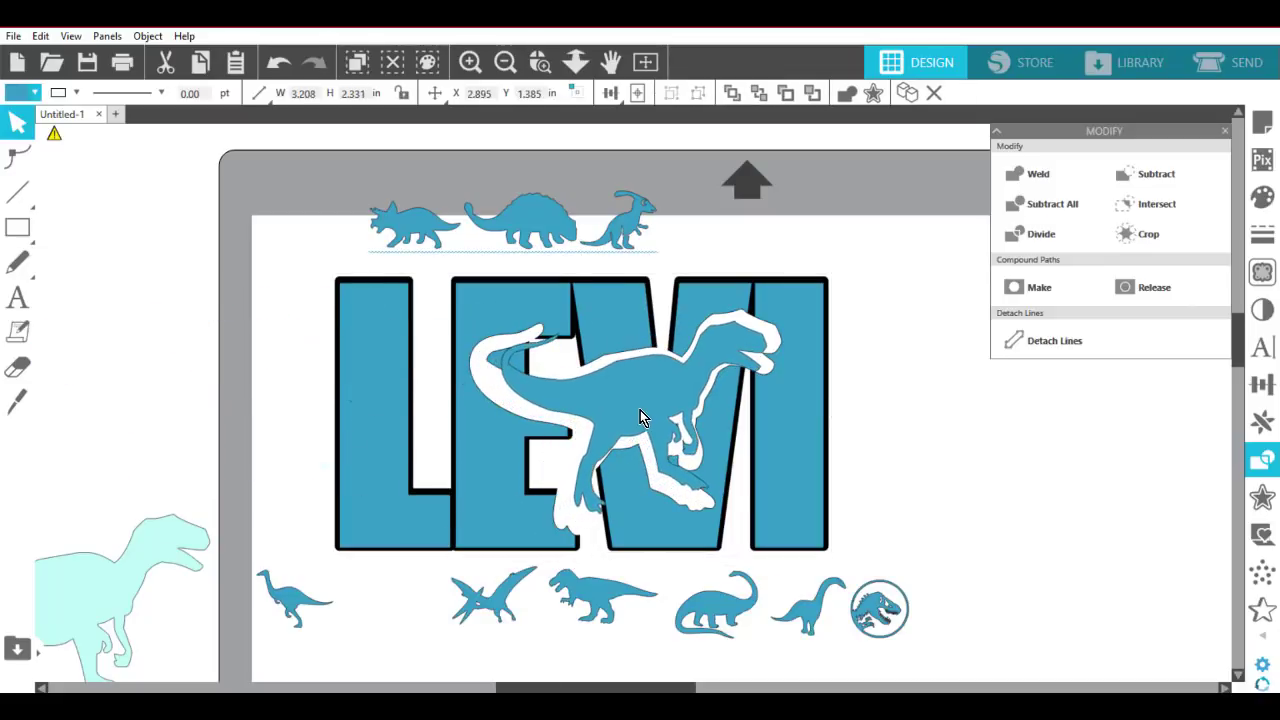
{"action": "key", "text": "ctrl+z"}
{"action": "left_click_drag", "start_coordinate": [90, 590], "coordinate": [657, 383]}
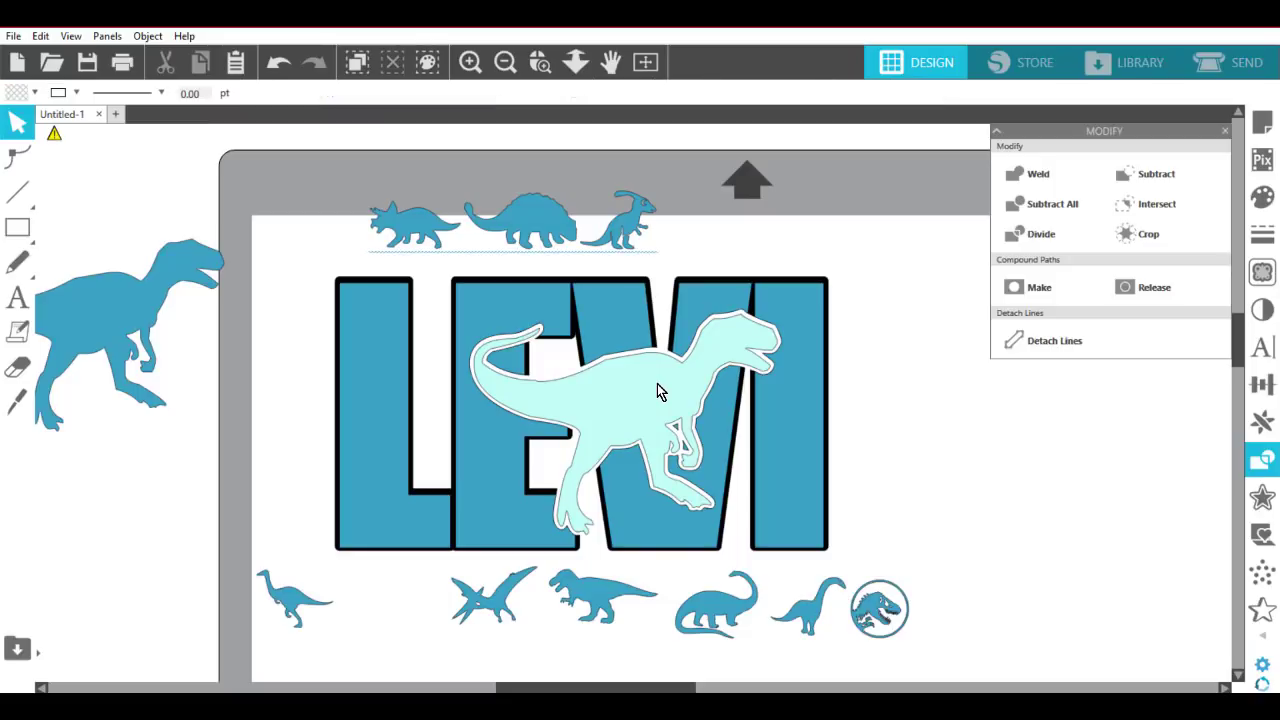
Fill the dinosaur in the knockout with near-black and set its fill transparency to 0%.
{"action": "left_click", "coordinate": [18, 96]}
{"action": "left_click", "coordinate": [118, 132]}
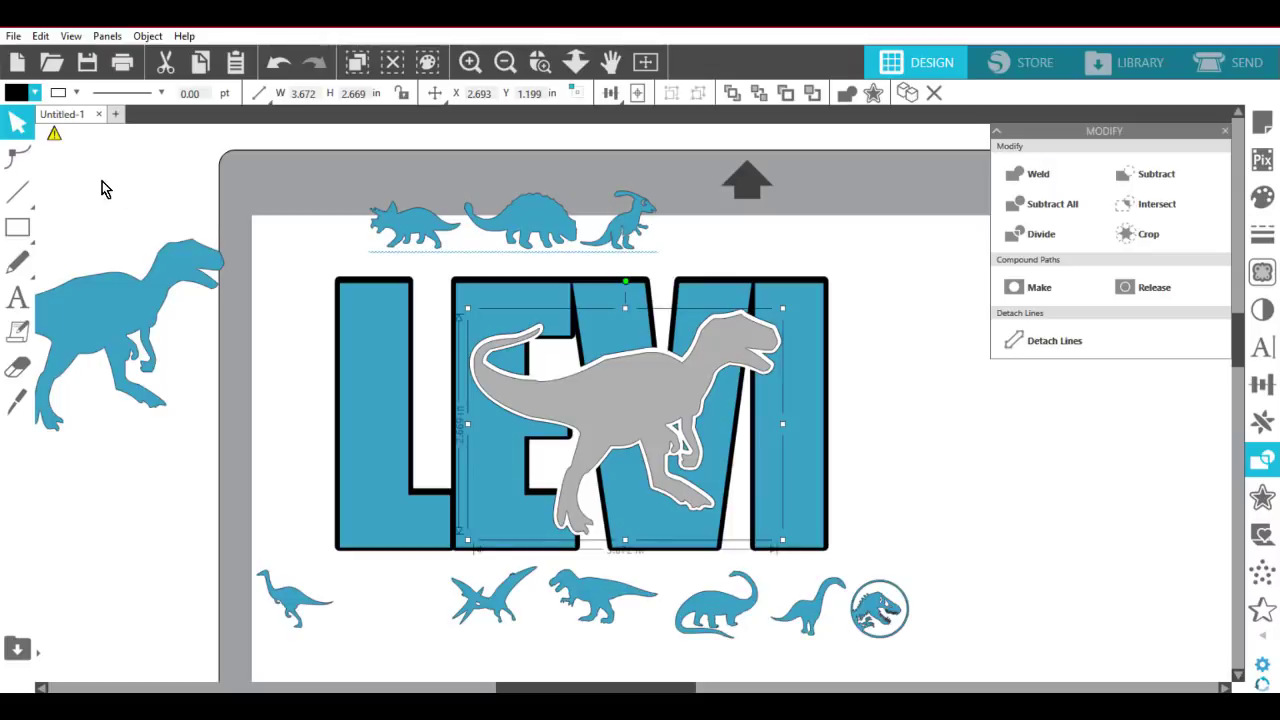
{"action": "left_click", "coordinate": [17, 95]}
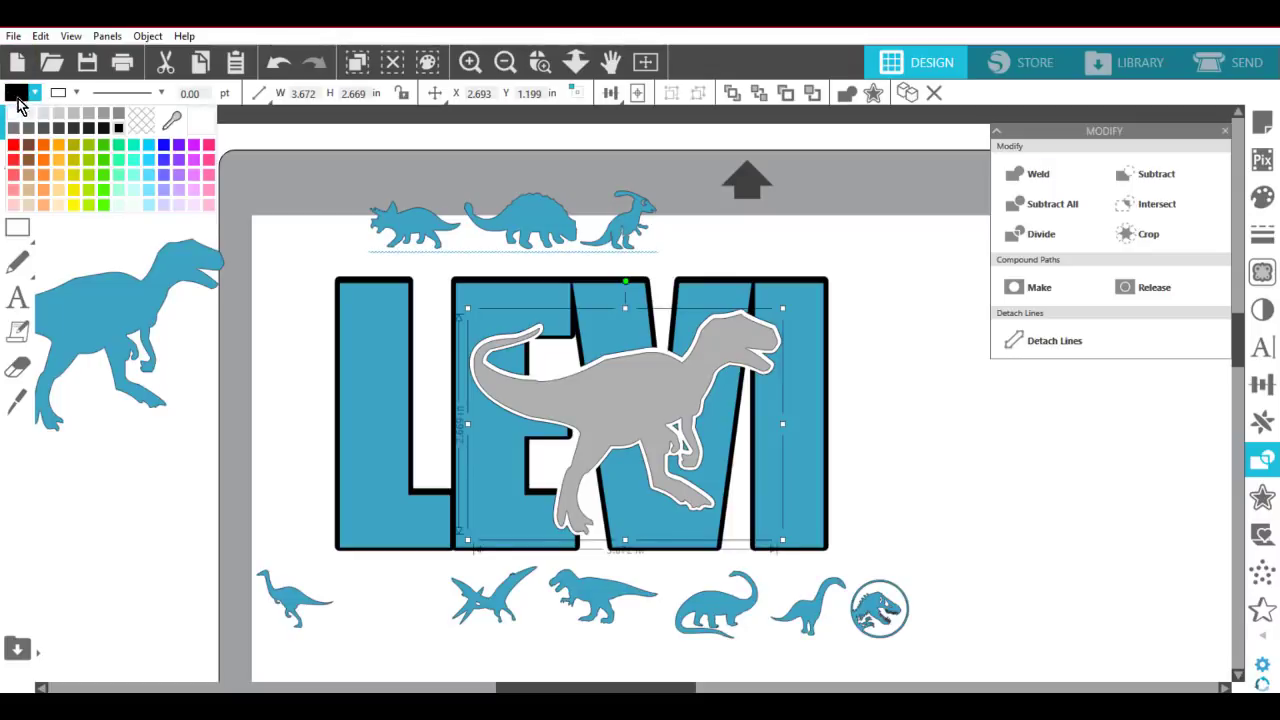
{"action": "left_click", "coordinate": [14, 93]}
{"action": "left_click_drag", "start_coordinate": [629, 402], "coordinate": [629, 403]}
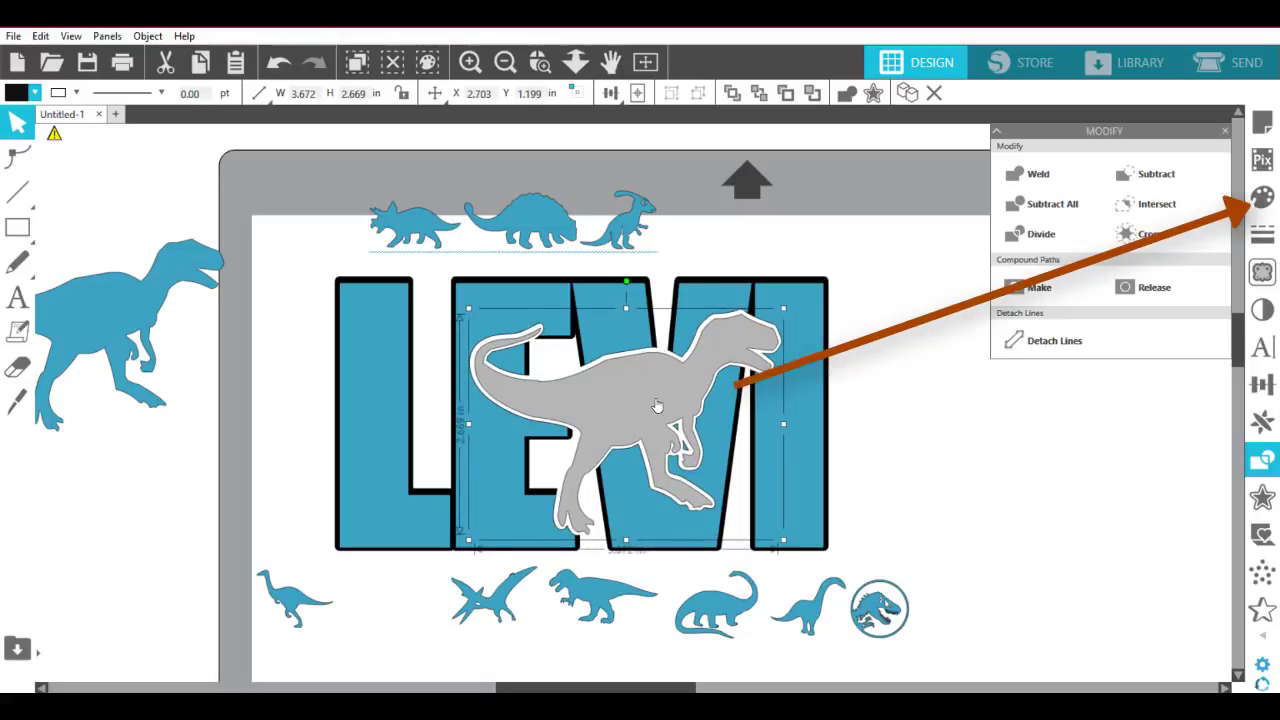
{"action": "left_click", "coordinate": [1263, 197]}
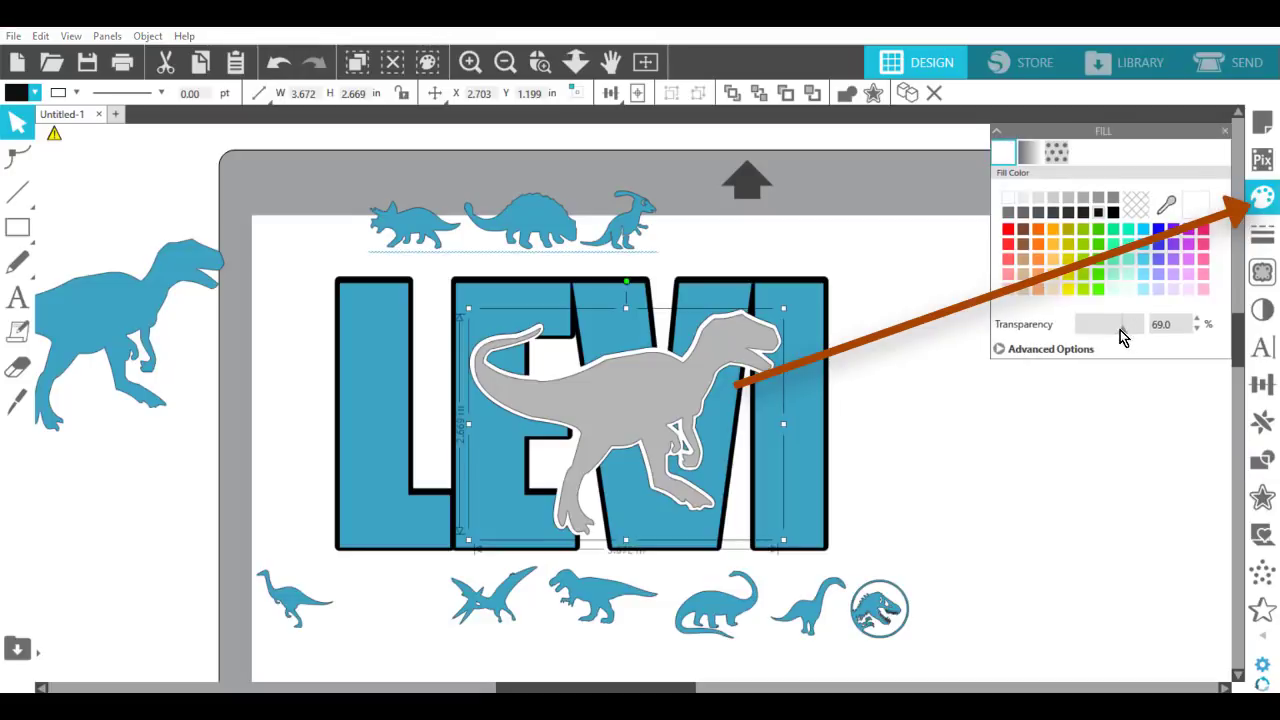
{"action": "left_click_drag", "start_coordinate": [1120, 333], "coordinate": [1067, 355]}
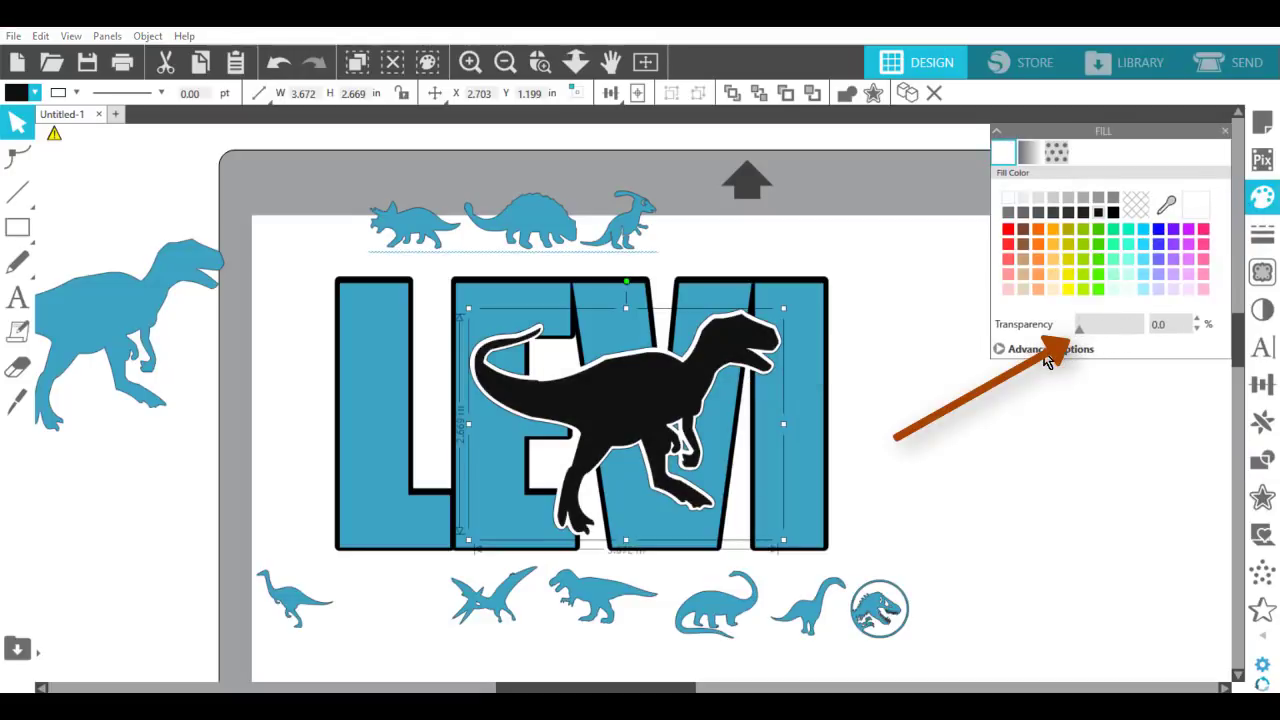
Delete the leftover dinosaur icons below and above the name and the large turquoise dinosaur beside the page.
{"action": "left_click", "coordinate": [987, 439]}
{"action": "left_click_drag", "start_coordinate": [659, 407], "coordinate": [659, 408]}
{"action": "left_click", "coordinate": [260, 643]}
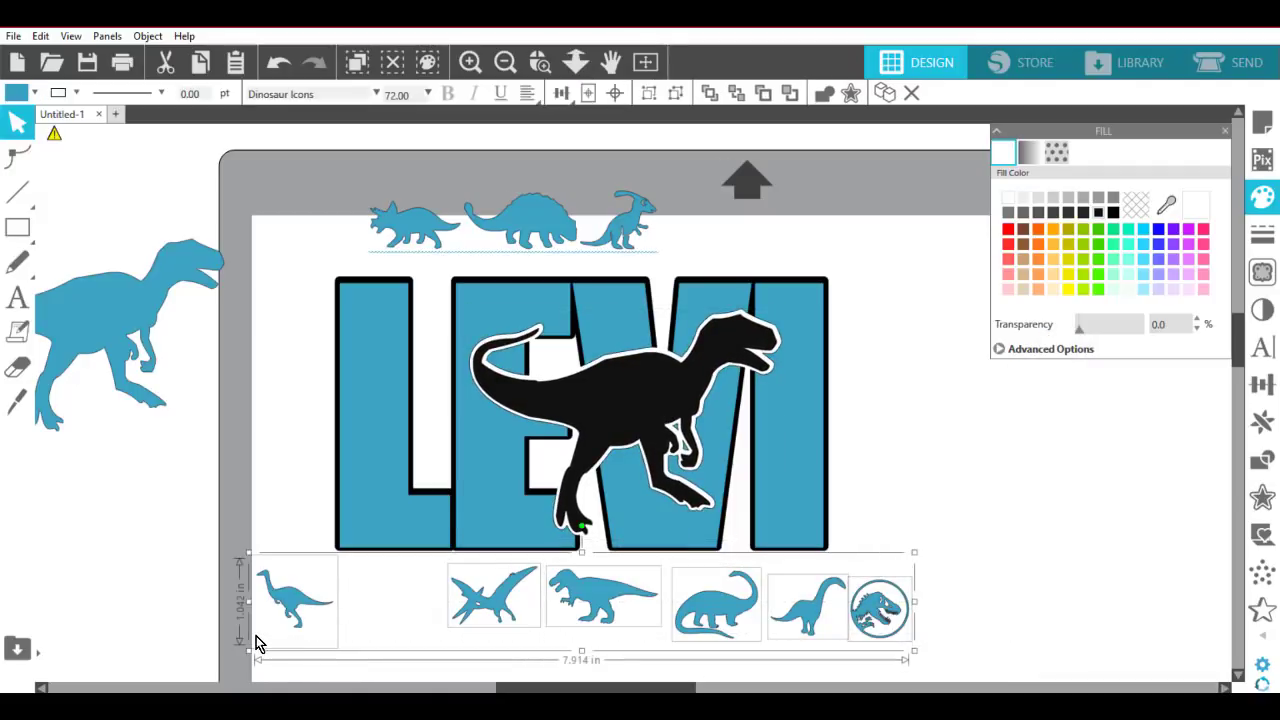
{"action": "key", "text": "Delete"}
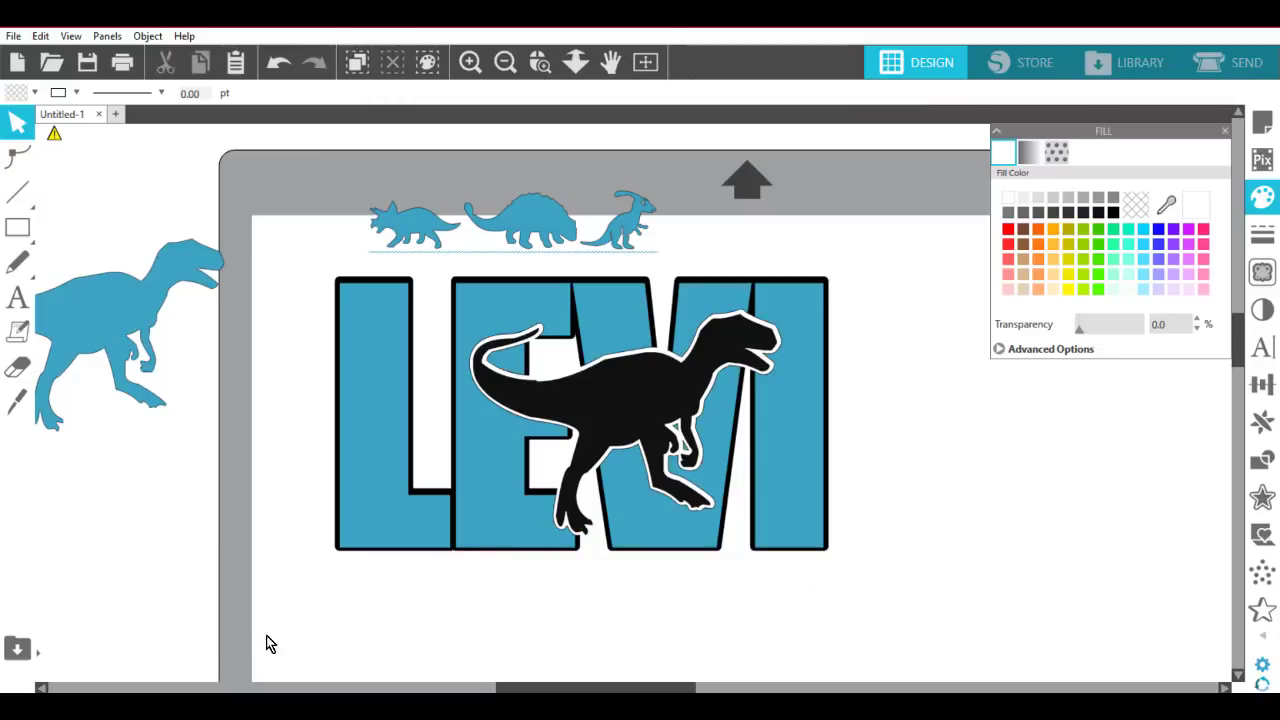
{"action": "left_click", "coordinate": [612, 228]}
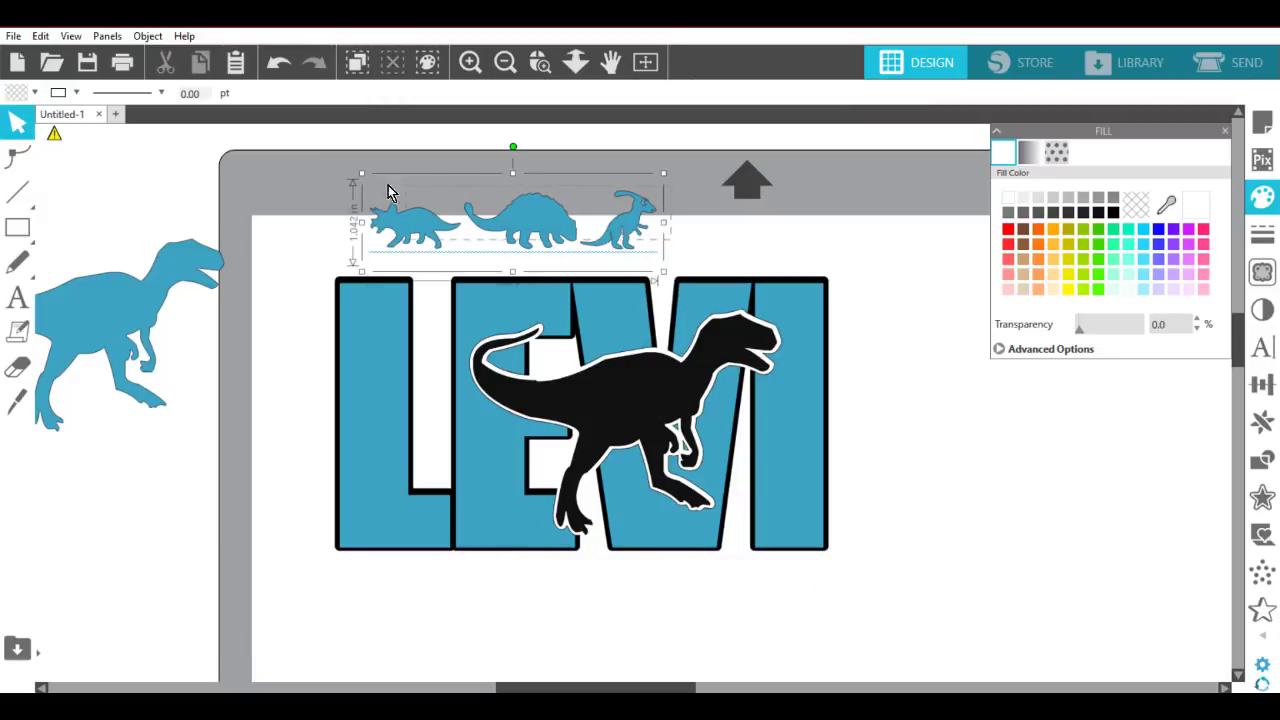
{"action": "key", "text": "Delete"}
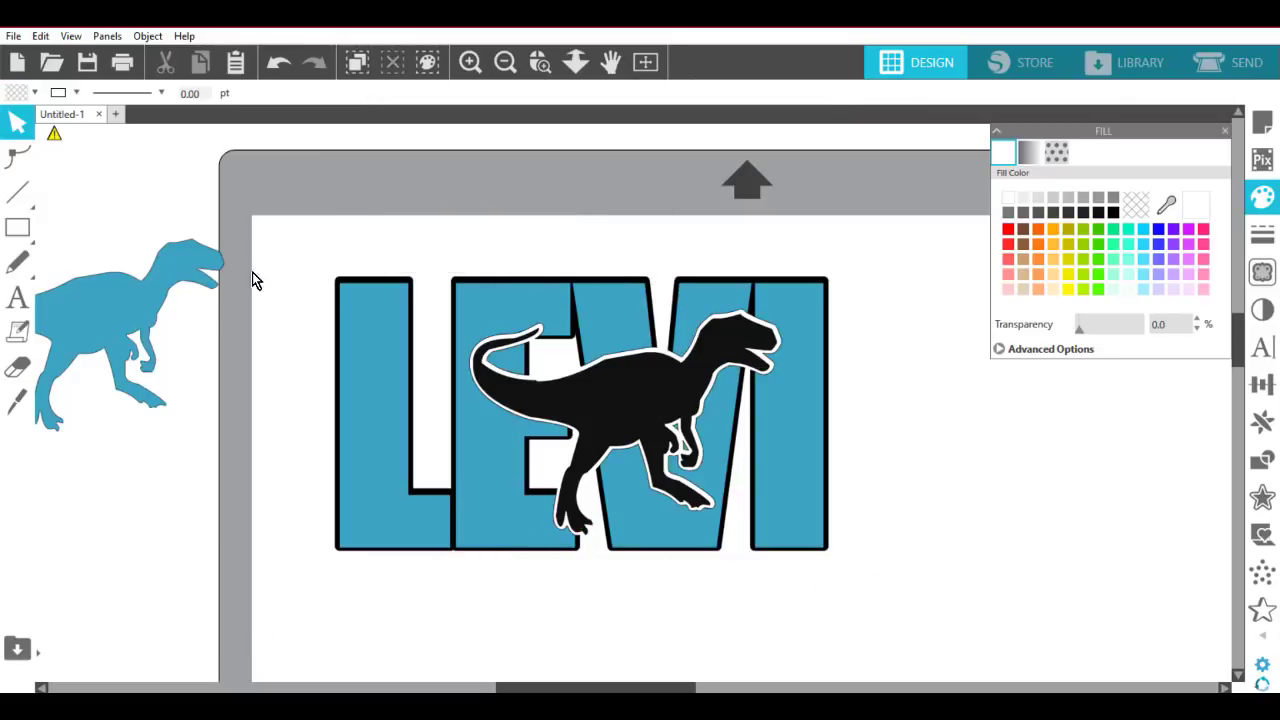
{"action": "left_click", "coordinate": [160, 390]}
{"action": "key", "text": "Delete"}
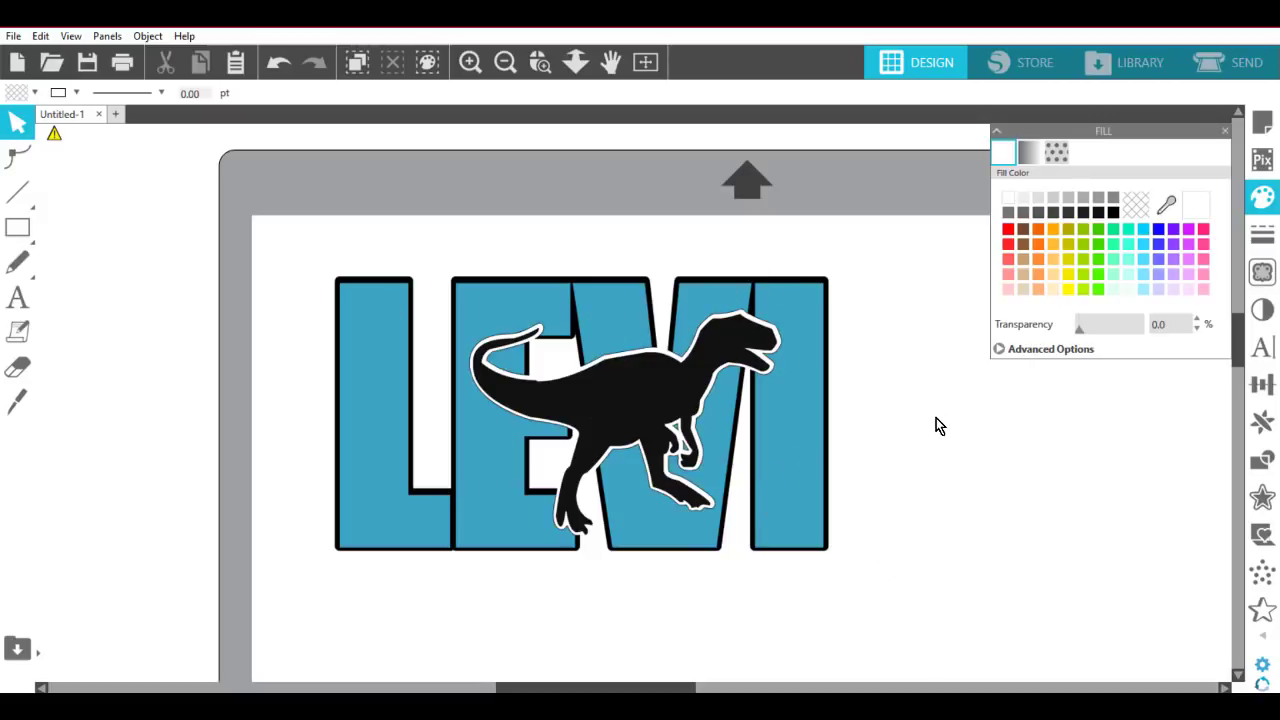
Nudge the black dinosaur slightly within its knockout and group it with the name into one design.
{"action": "mouse_move", "coordinate": [645, 405]}
{"action": "left_mouse_down"}
{"action": "mouse_move", "coordinate": [364, 458]}
{"action": "mouse_move", "coordinate": [164, 454]}
{"action": "mouse_move", "coordinate": [286, 471]}
{"action": "mouse_move", "coordinate": [679, 405]}
{"action": "mouse_move", "coordinate": [646, 401]}
{"action": "left_mouse_up"}
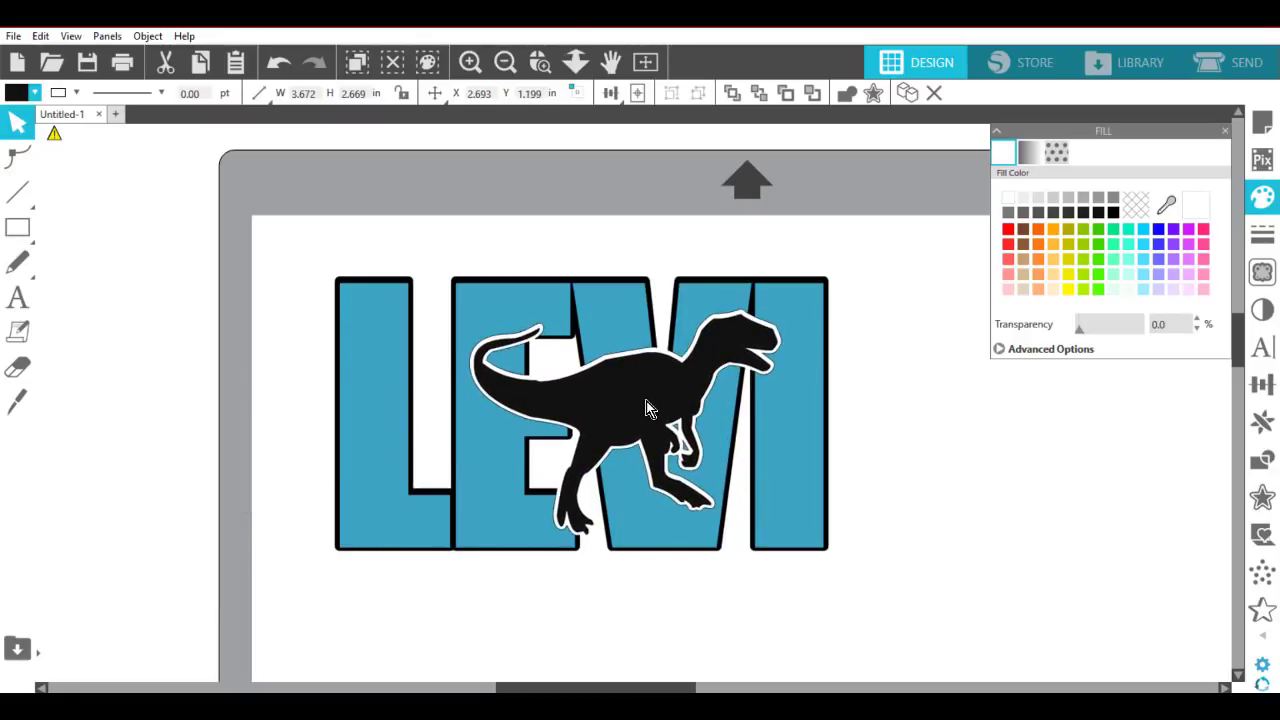
{"action": "key", "text": "ctrl+a"}
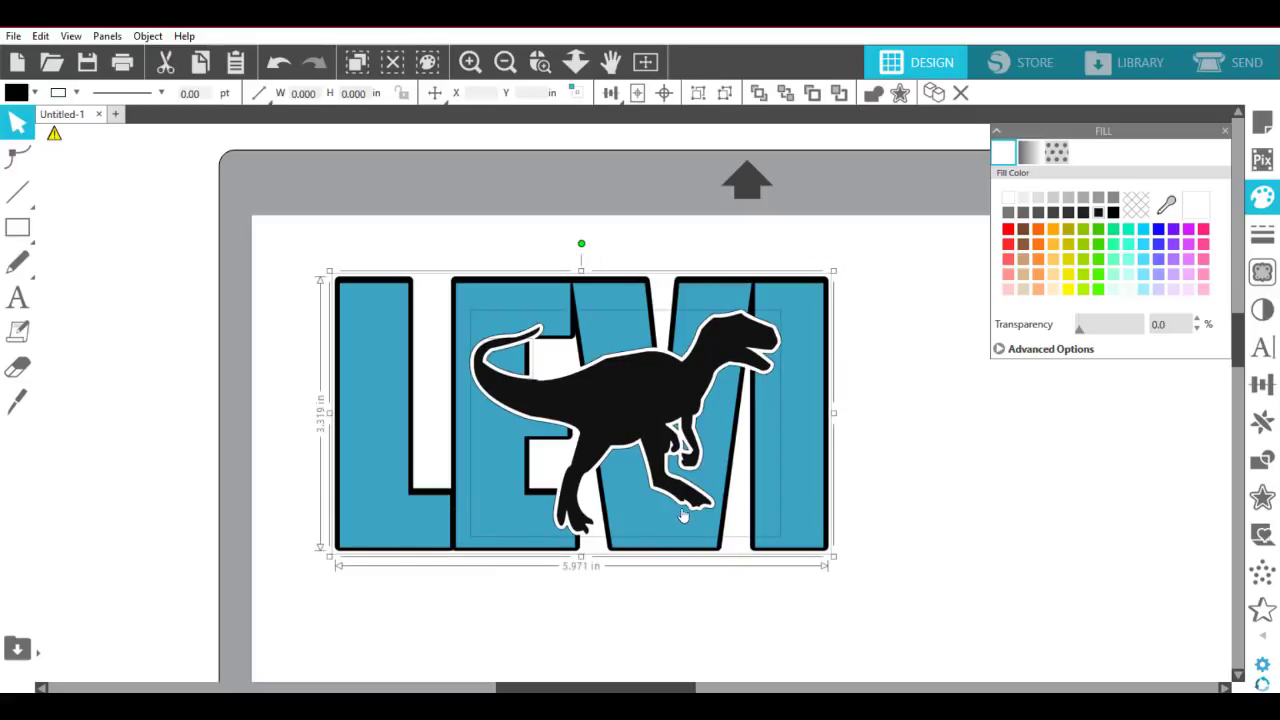
{"action": "right_click", "coordinate": [674, 505]}
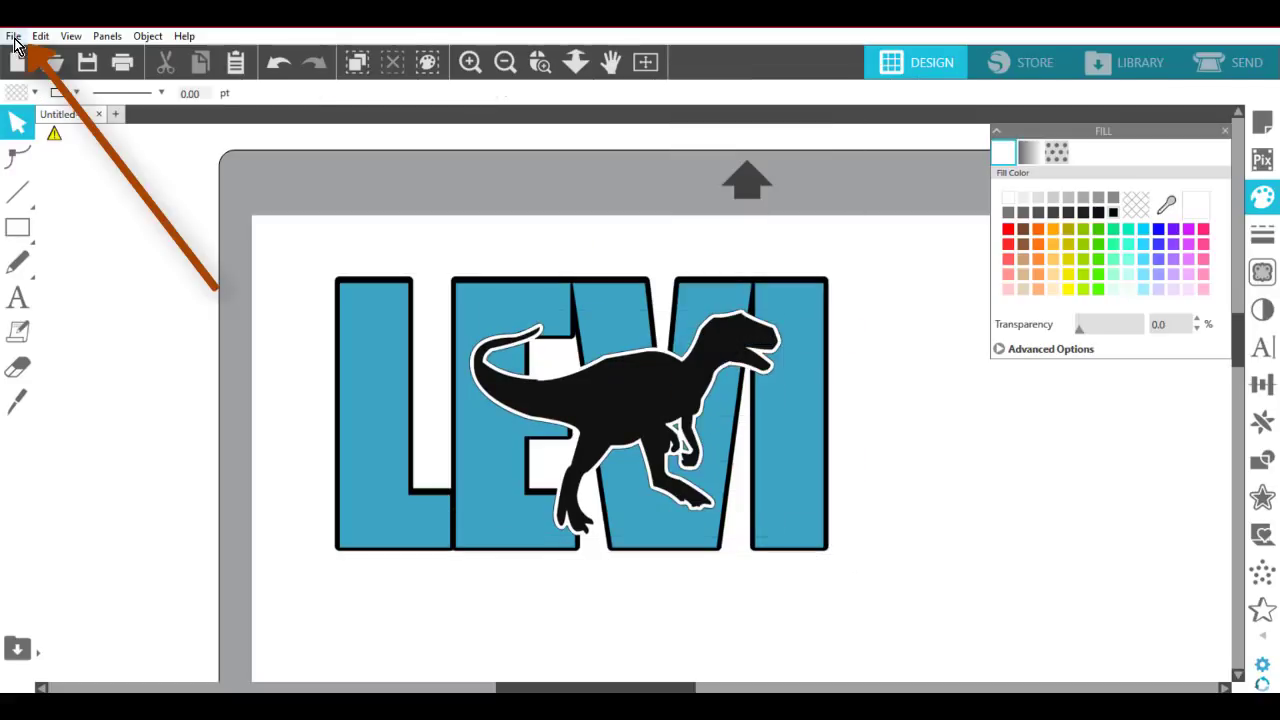
{"action": "left_click", "coordinate": [13, 37]}
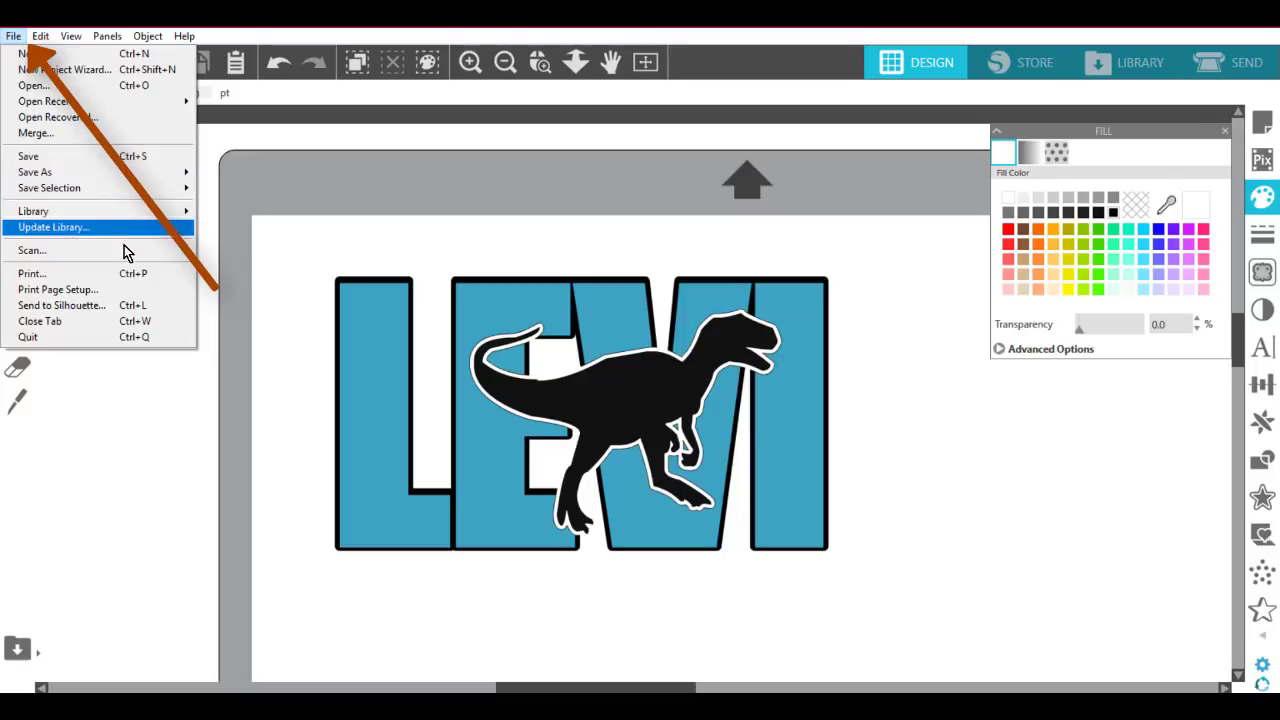
{"action": "left_click", "coordinate": [131, 279]}
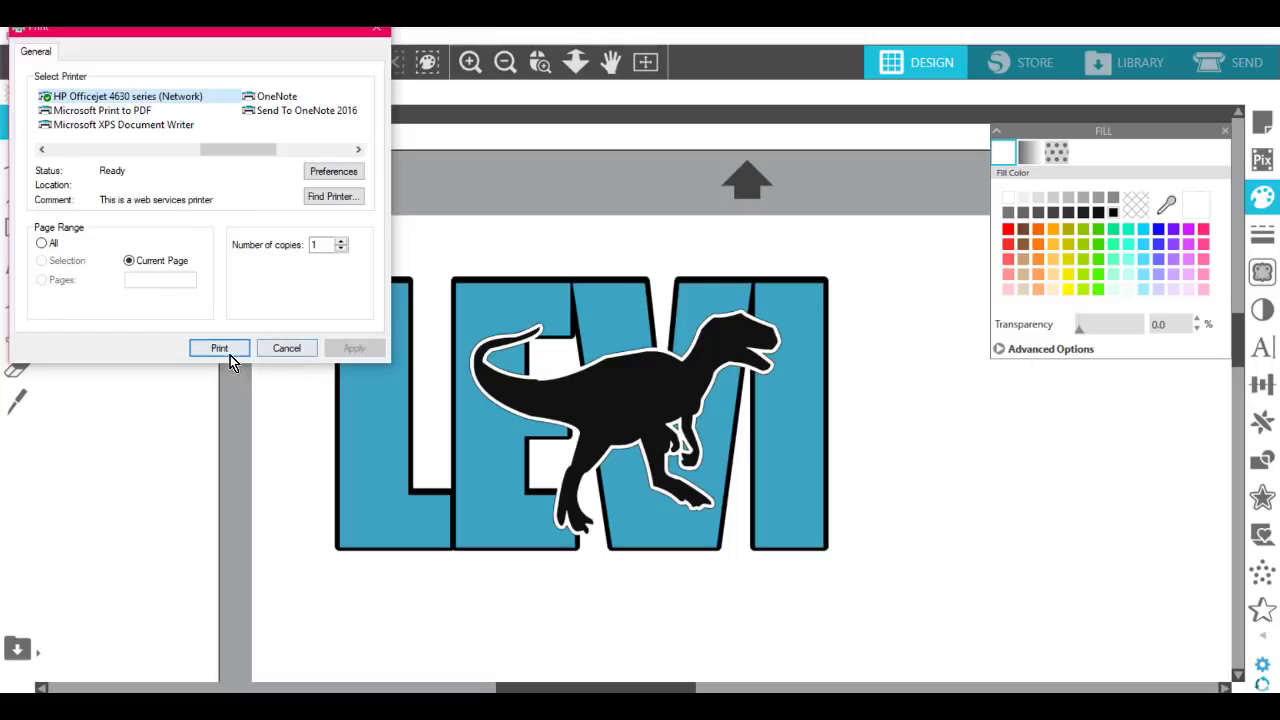
{"action": "left_click", "coordinate": [283, 352]}
Scale the grouped name design to about 5.07 in wide and place it near the page's upper-left corner at X 0.283, Y 0.301 in.
{"action": "left_click_drag", "start_coordinate": [905, 549], "coordinate": [278, 373]}
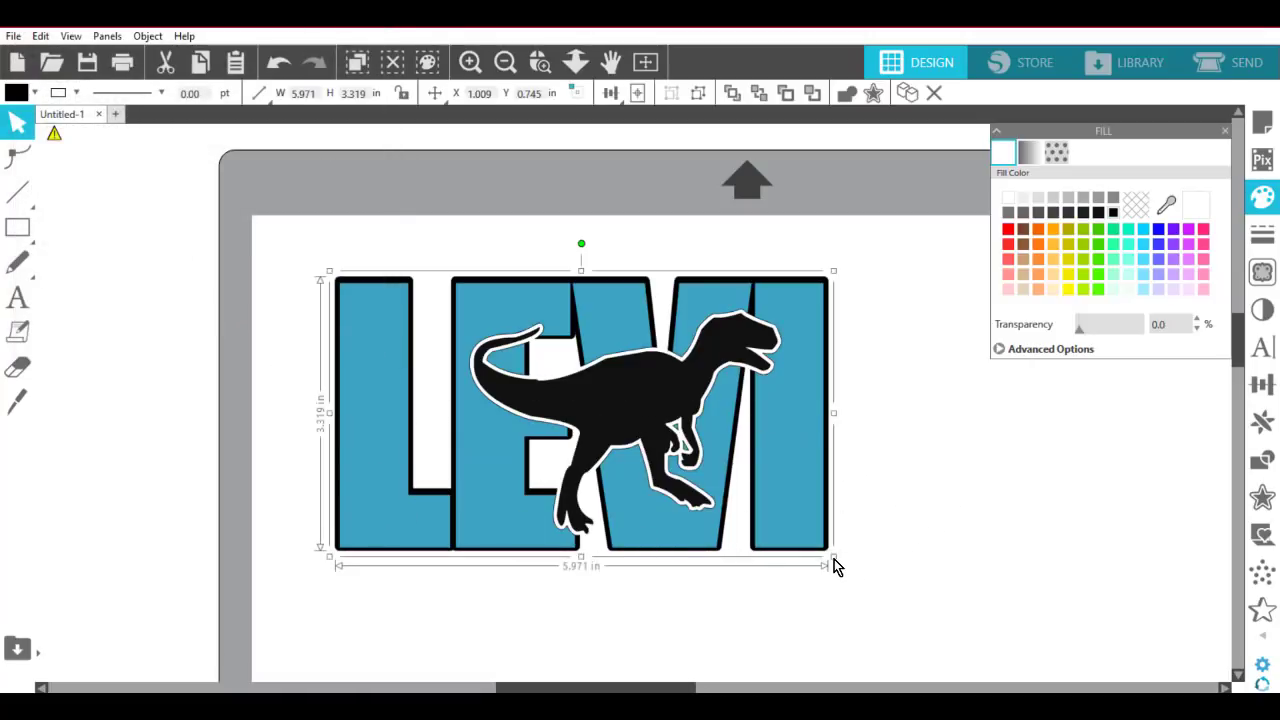
{"action": "left_click_drag", "start_coordinate": [834, 560], "coordinate": [668, 428]}
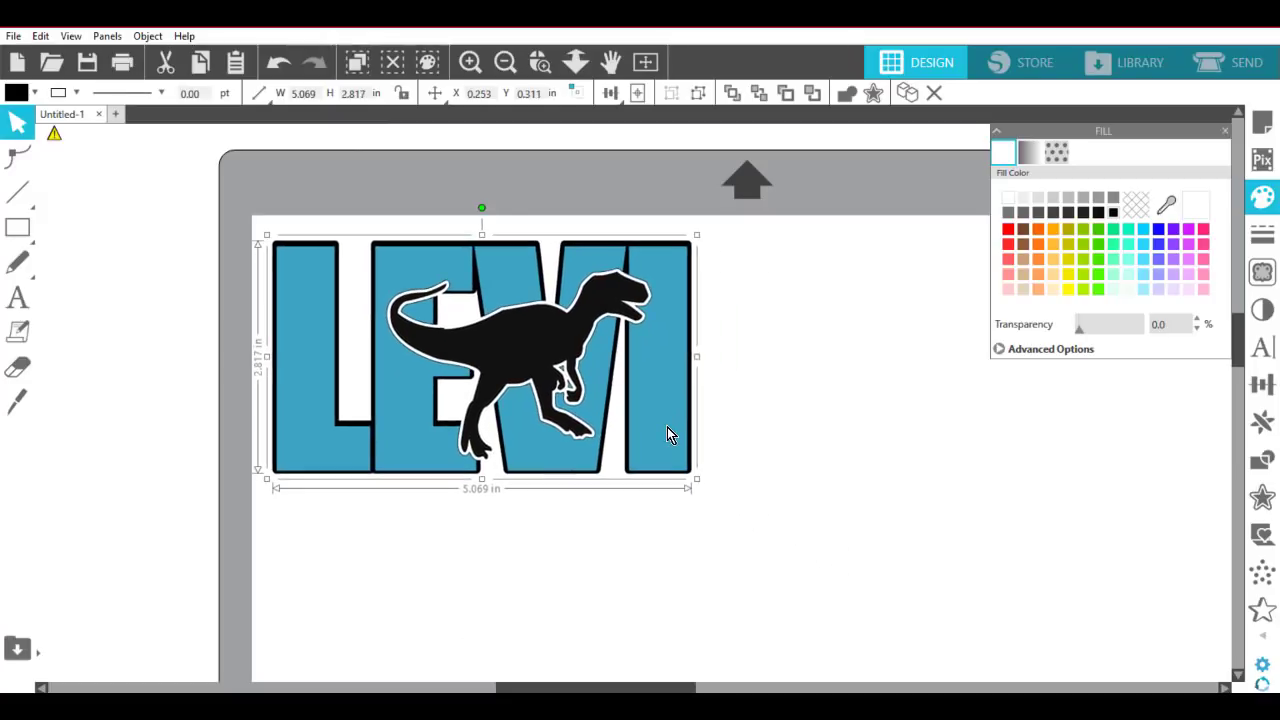
{"action": "key", "text": "Right"}
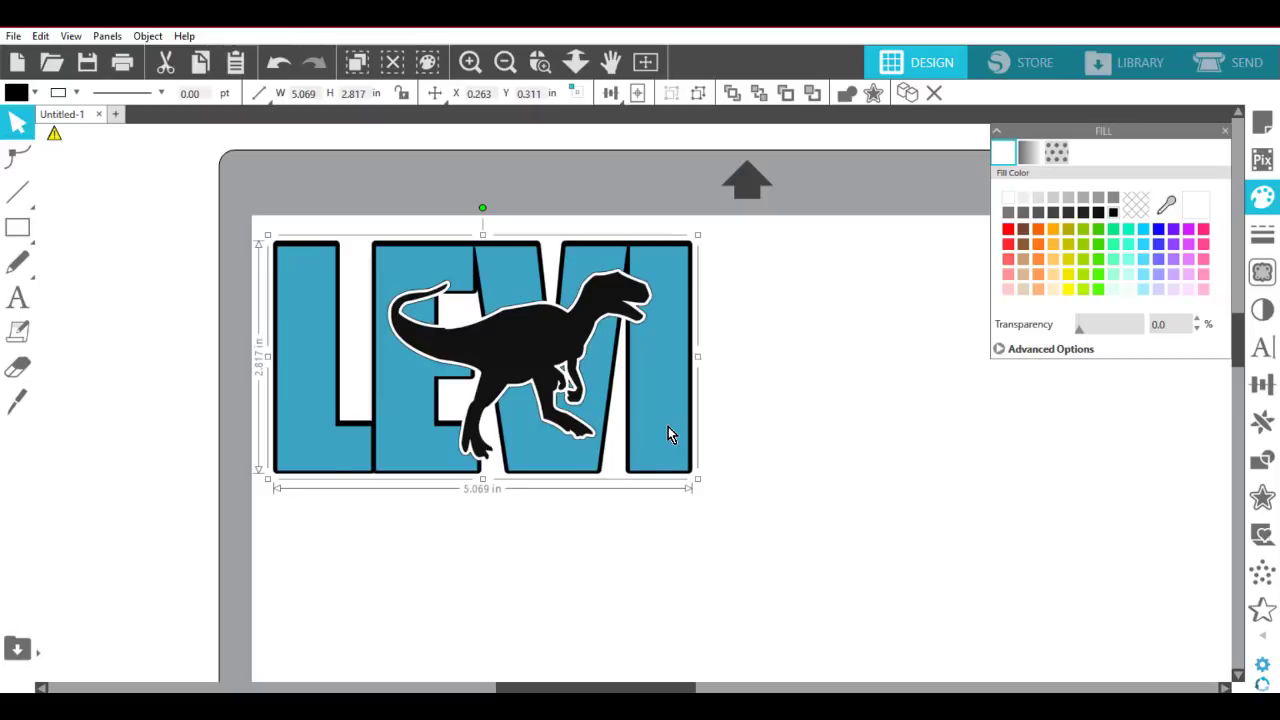
{"action": "key", "text": "Right"}
{"action": "key", "text": "Right"}
{"action": "key", "text": "Up"}
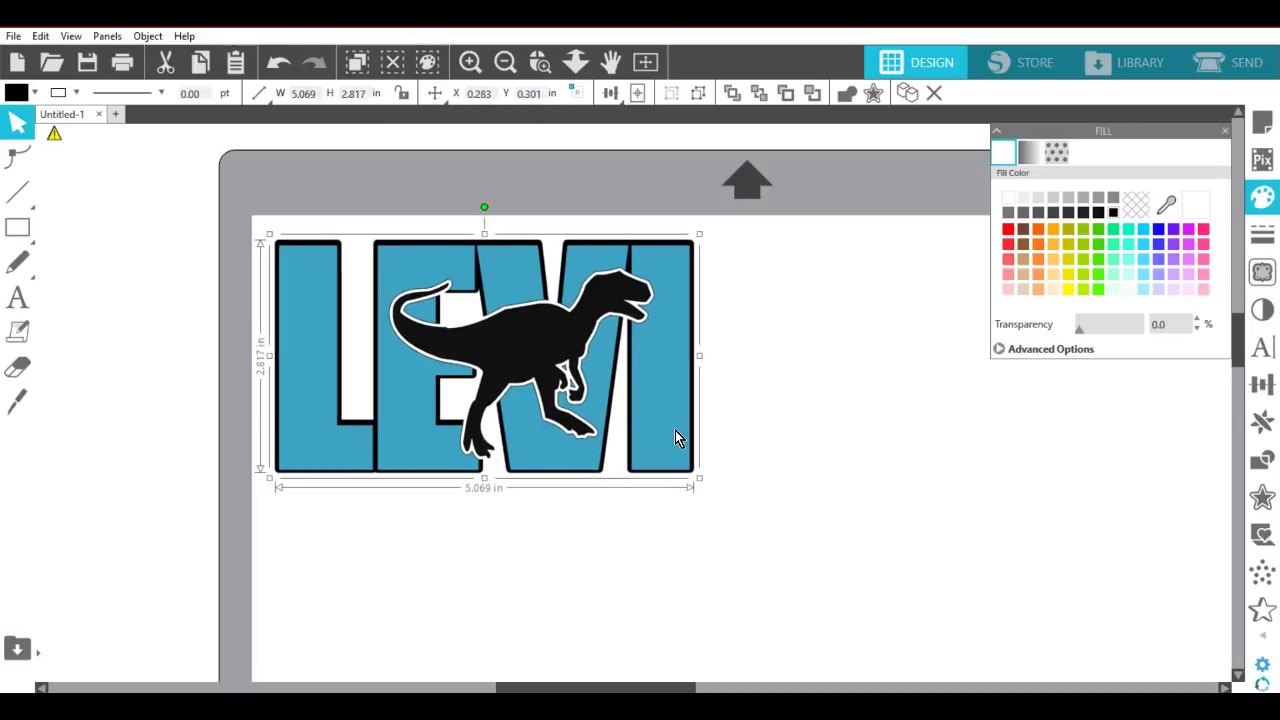
Print the current page on the HP Officejet 4630 at Normal quality with paper type HP Matte Presentation or other matte paper.
{"action": "left_click", "coordinate": [12, 40]}
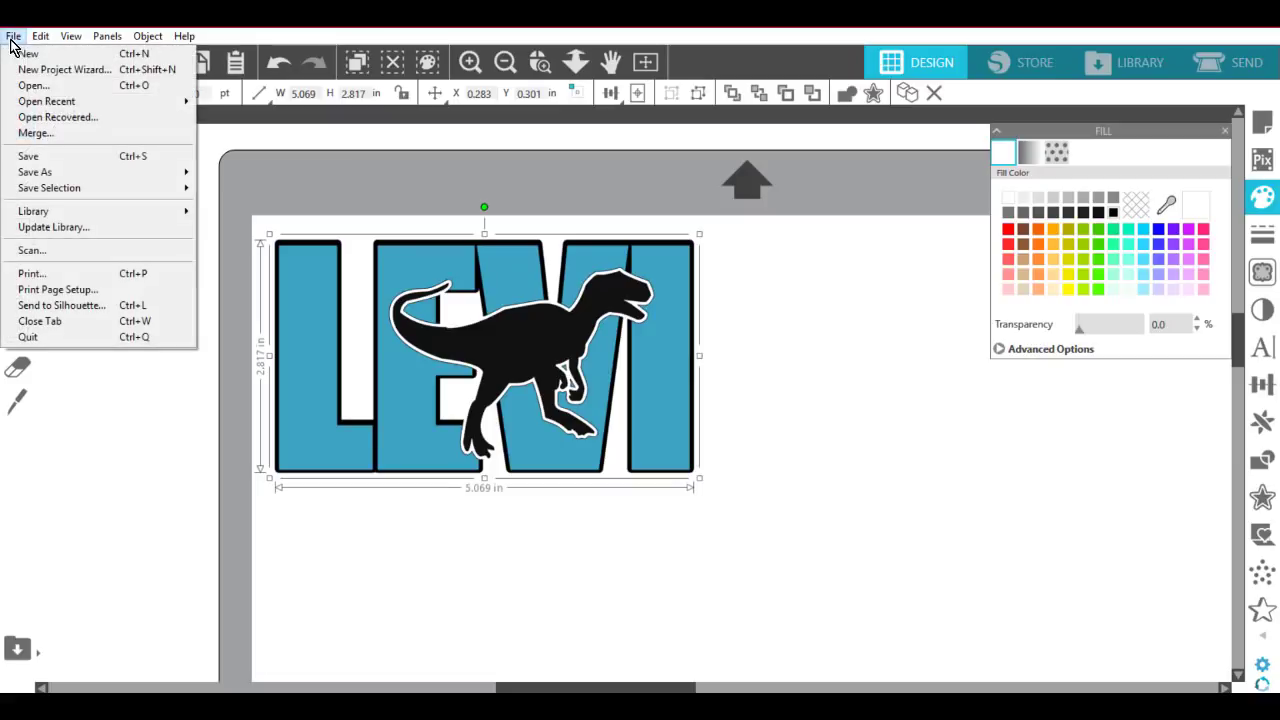
{"action": "left_click", "coordinate": [94, 277]}
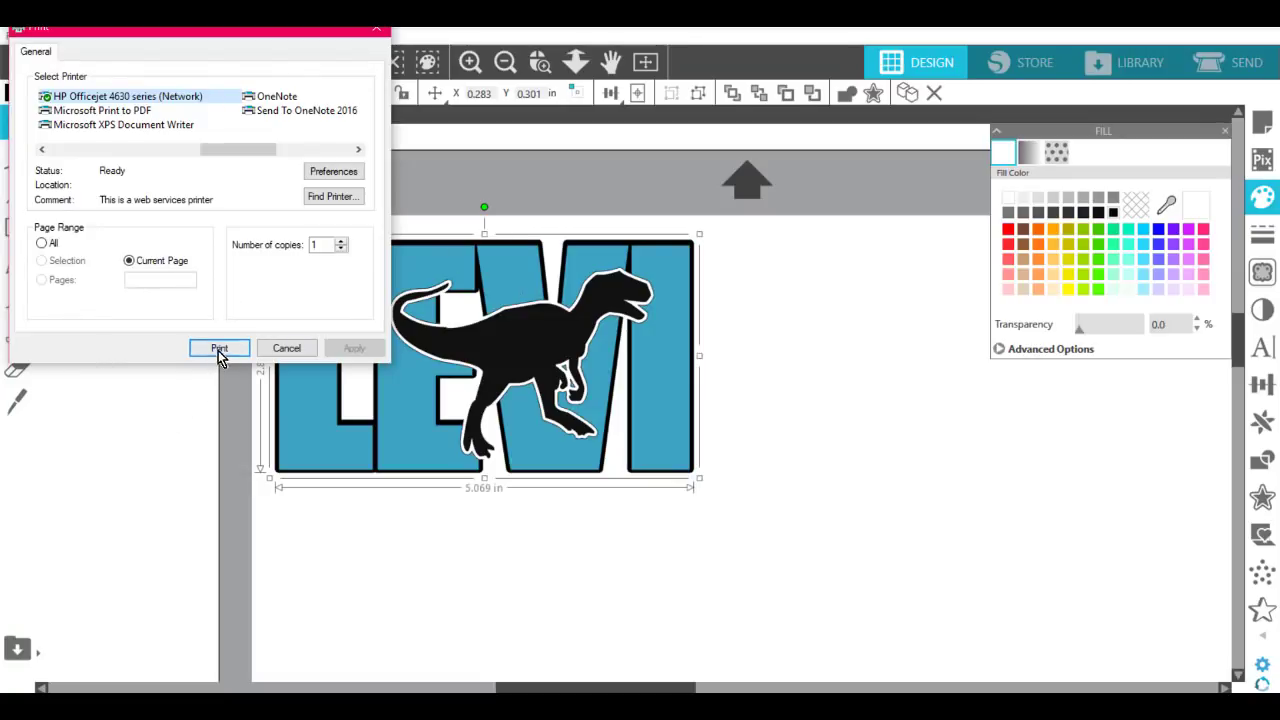
{"action": "left_click", "coordinate": [350, 176]}
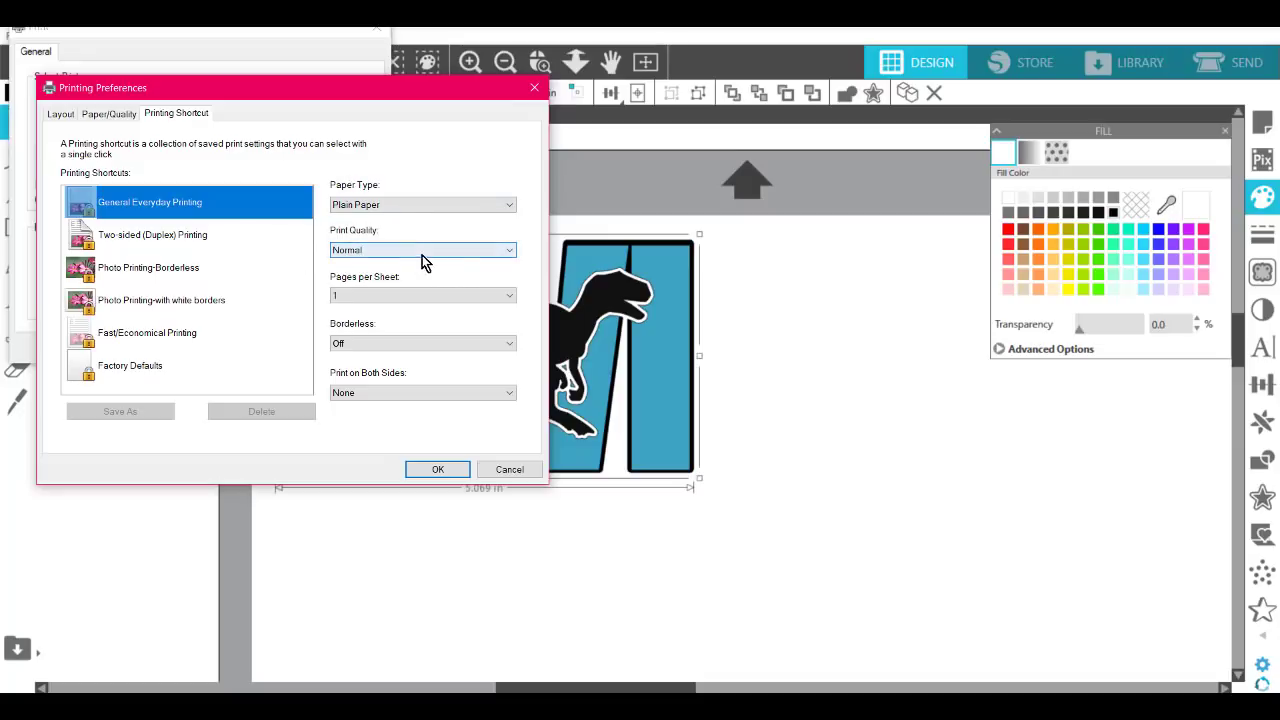
{"action": "left_click", "coordinate": [508, 250]}
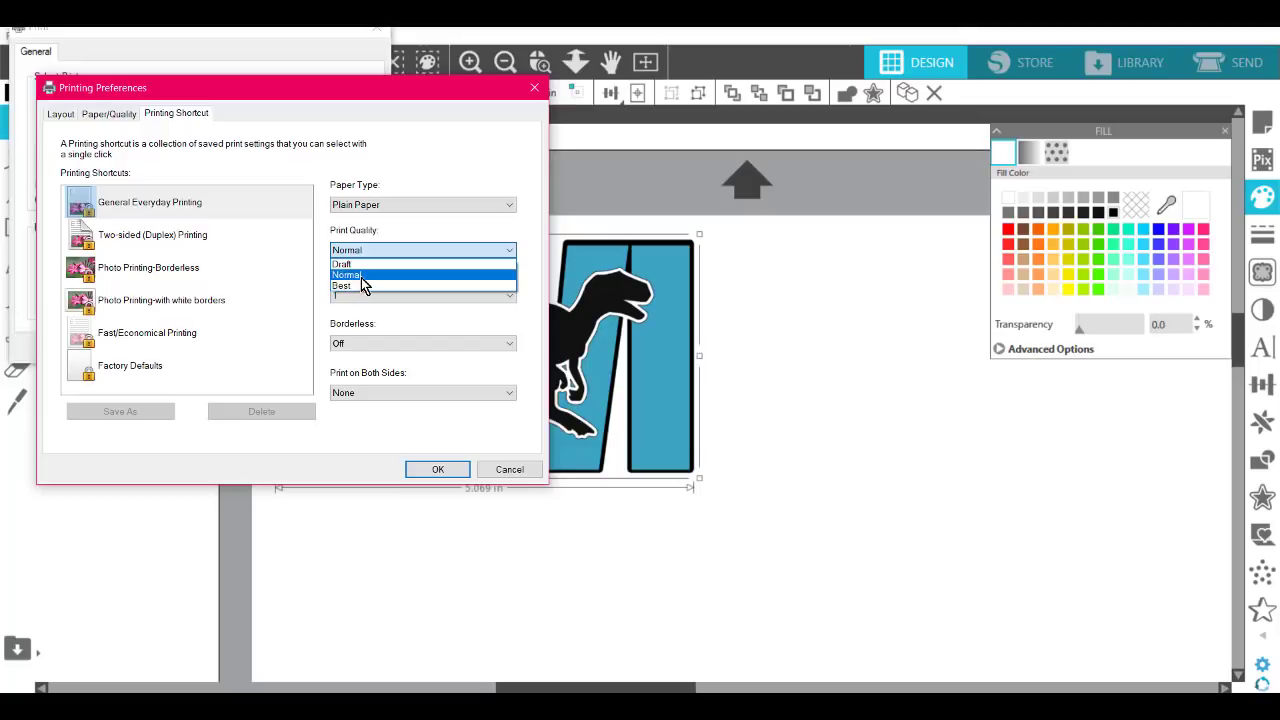
{"action": "left_click", "coordinate": [361, 277]}
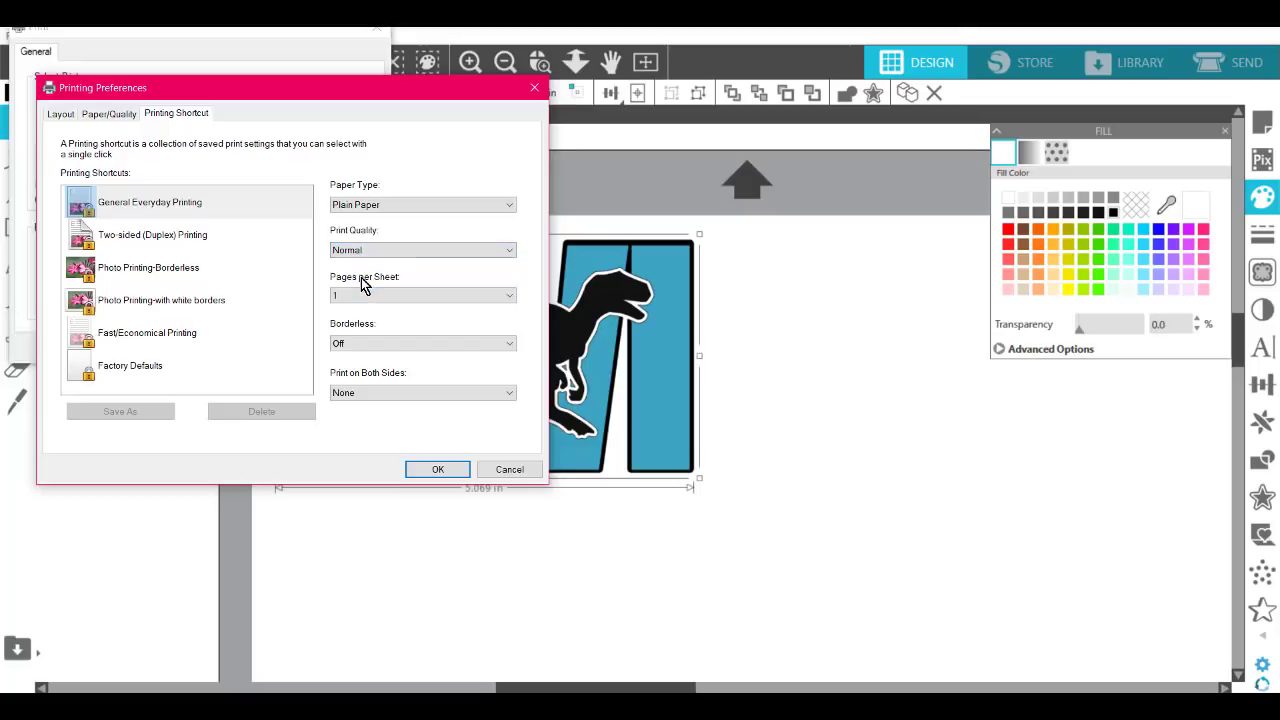
{"action": "left_click", "coordinate": [512, 206]}
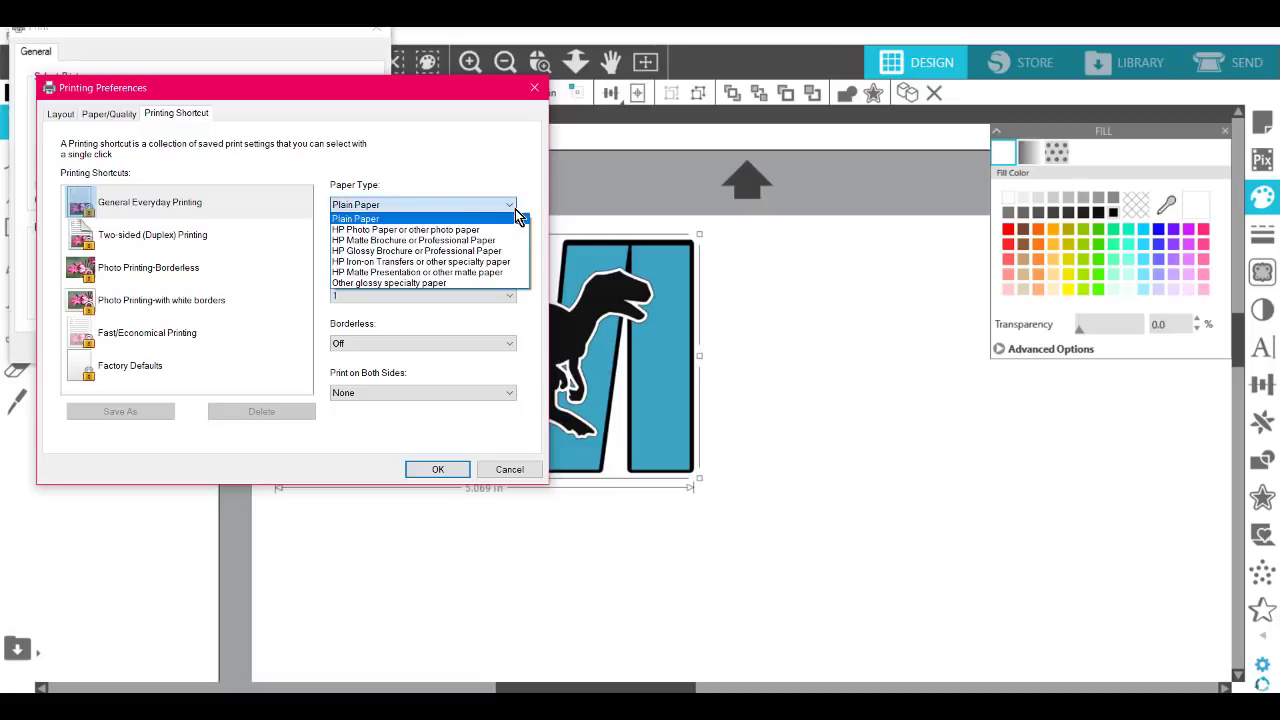
{"action": "left_click", "coordinate": [462, 274]}
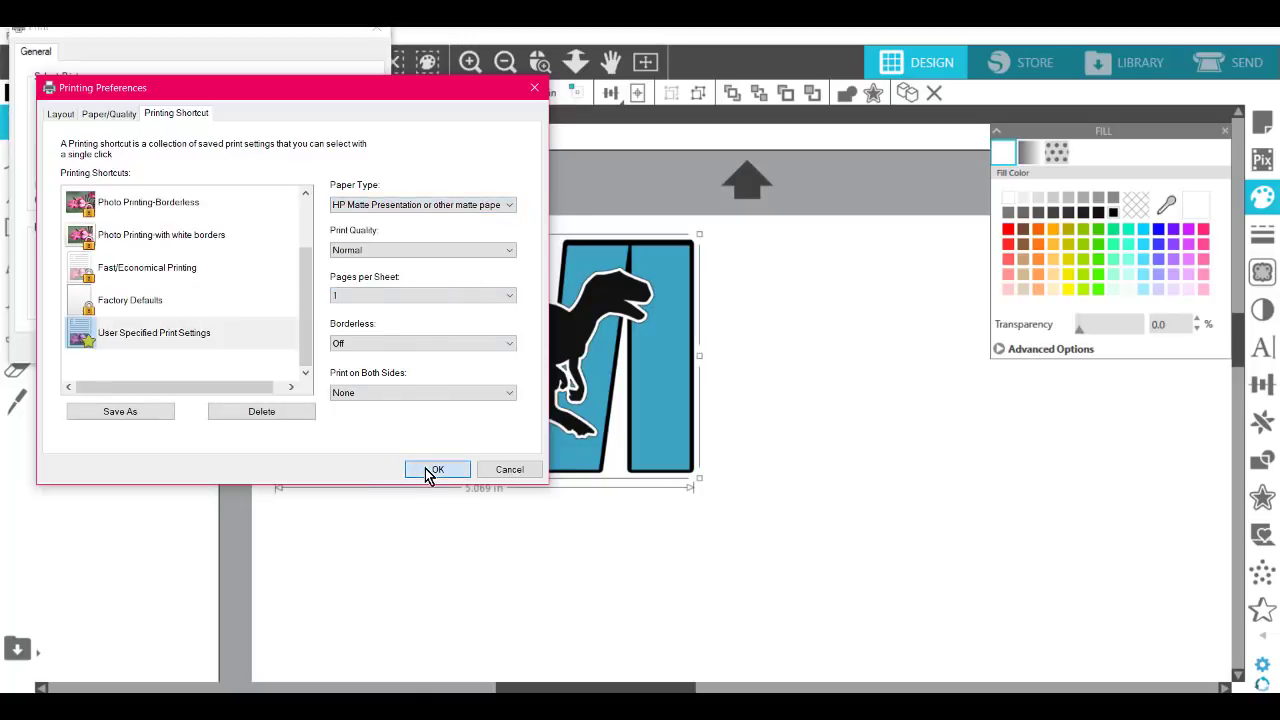
{"action": "left_click", "coordinate": [425, 468]}
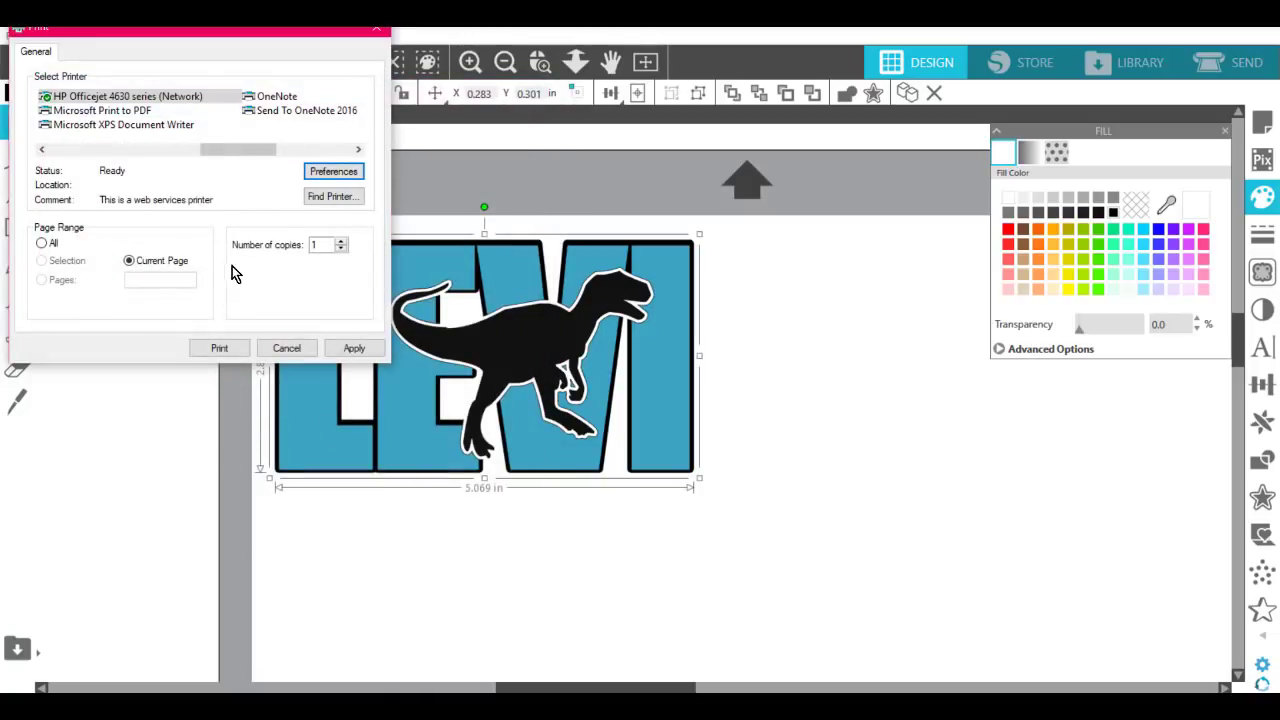
{"action": "left_click", "coordinate": [229, 354]}
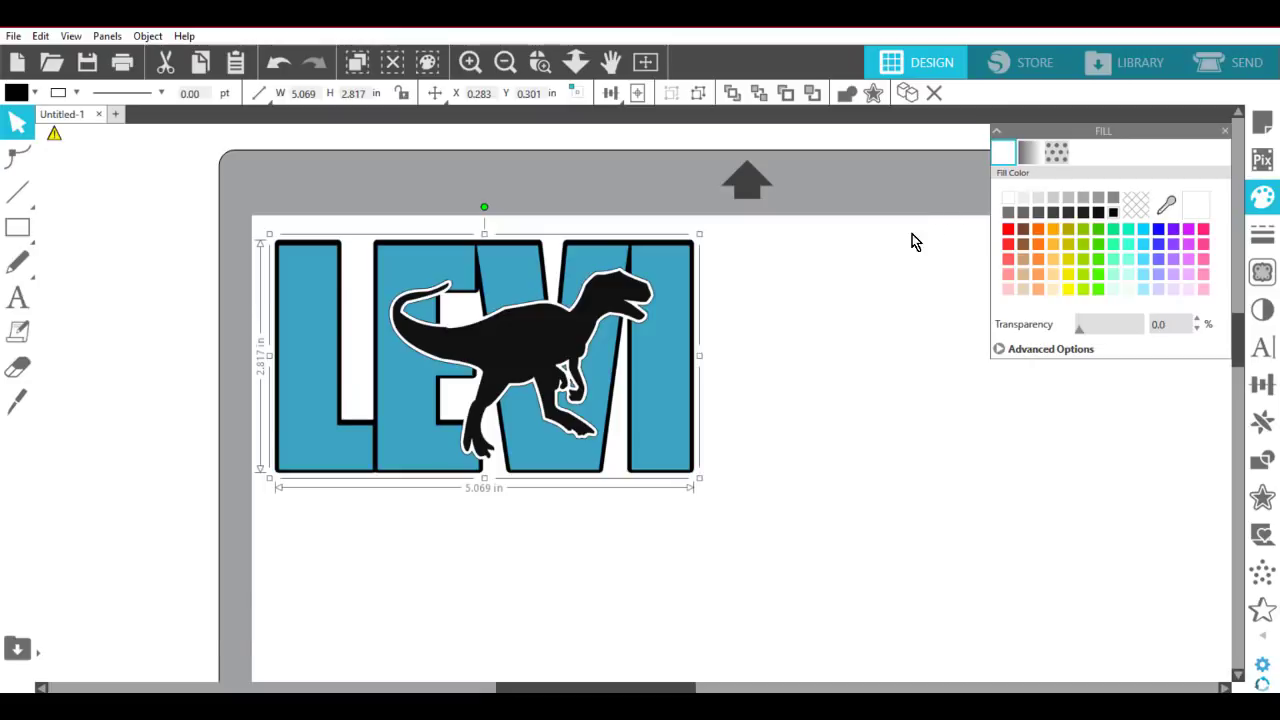